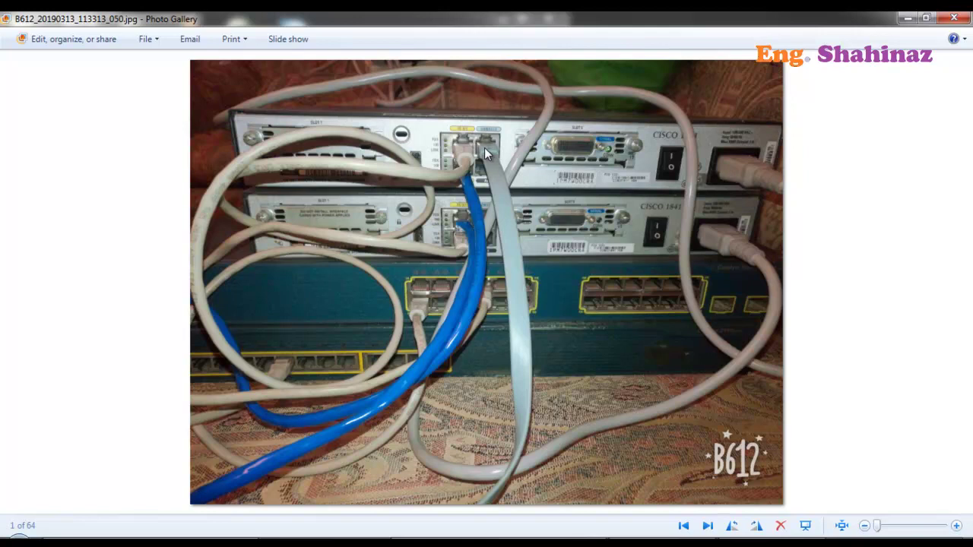
Switch to Tera Term to look at its new connection options, dismiss them without connecting and exit the program.
key("alt+F4")
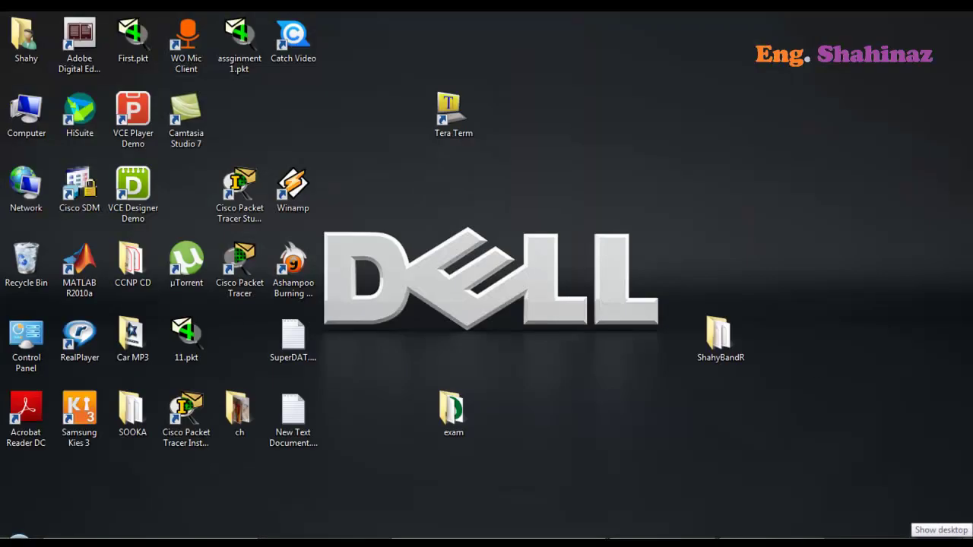
double_click(462, 133)
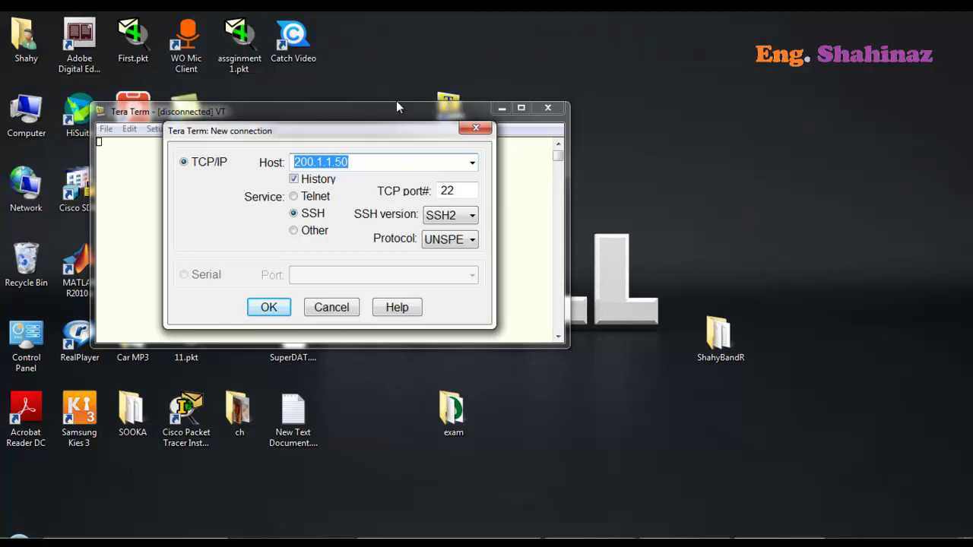
left_click(334, 307)
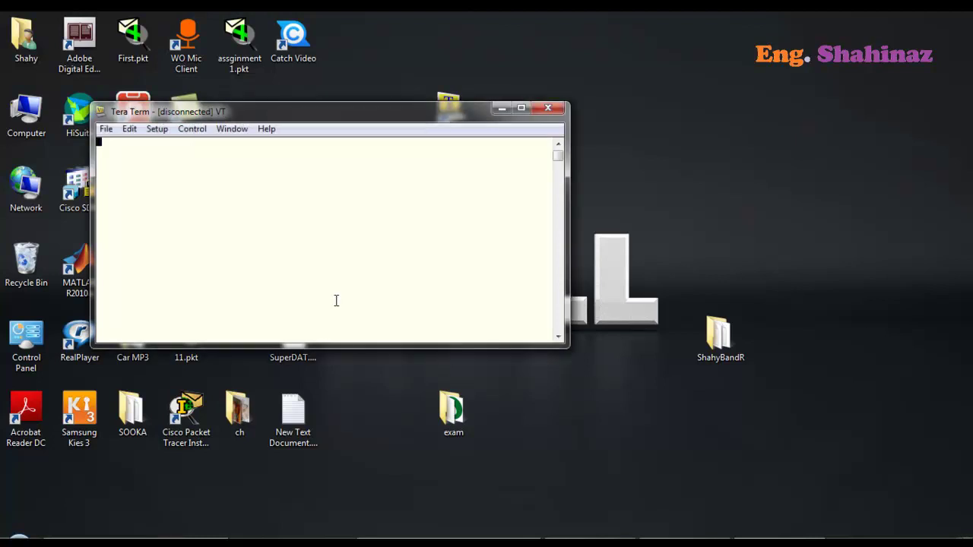
left_click(549, 111)
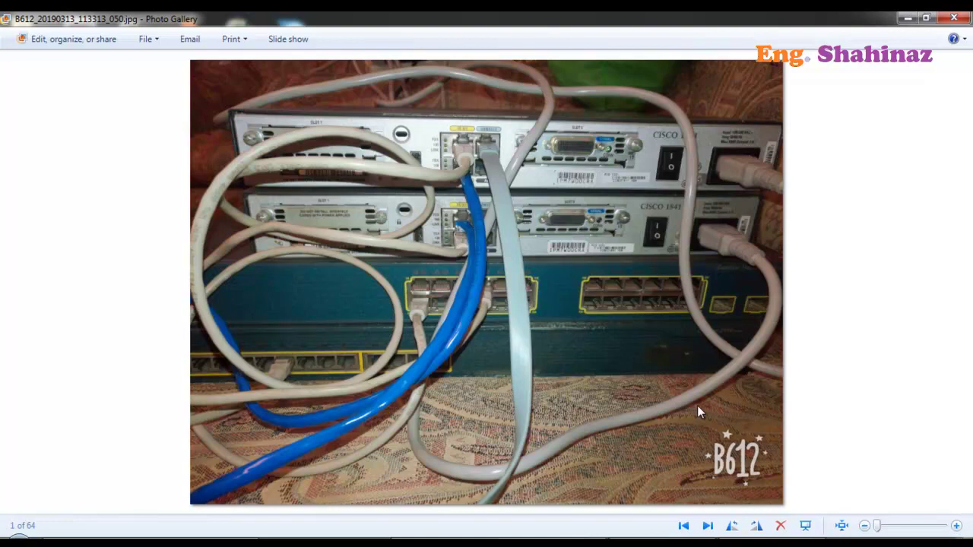
Switch to the OSPF.pkt topology in Cisco Packet Tracer and view Router0's command line at the user prompt, closing the router afterward.
left_click(969, 533)
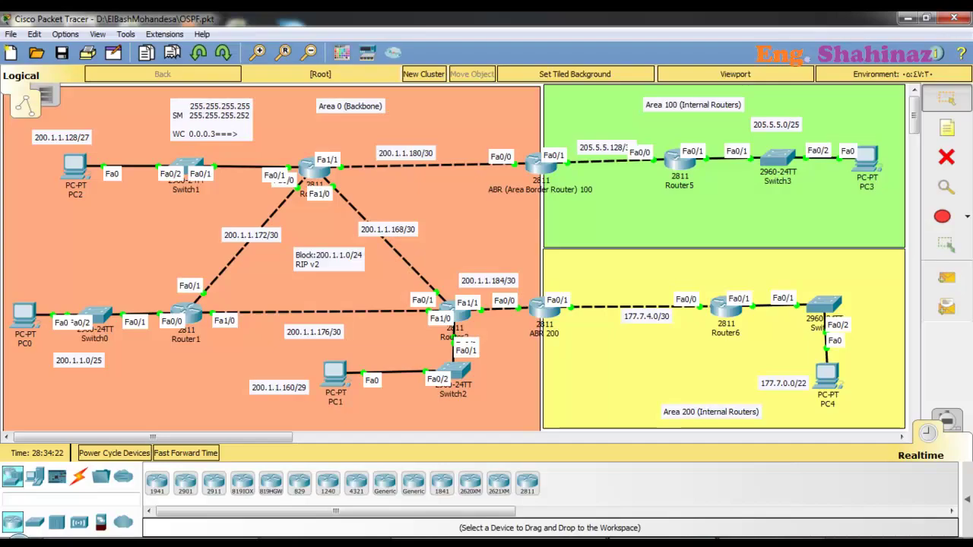
left_click(704, 537)
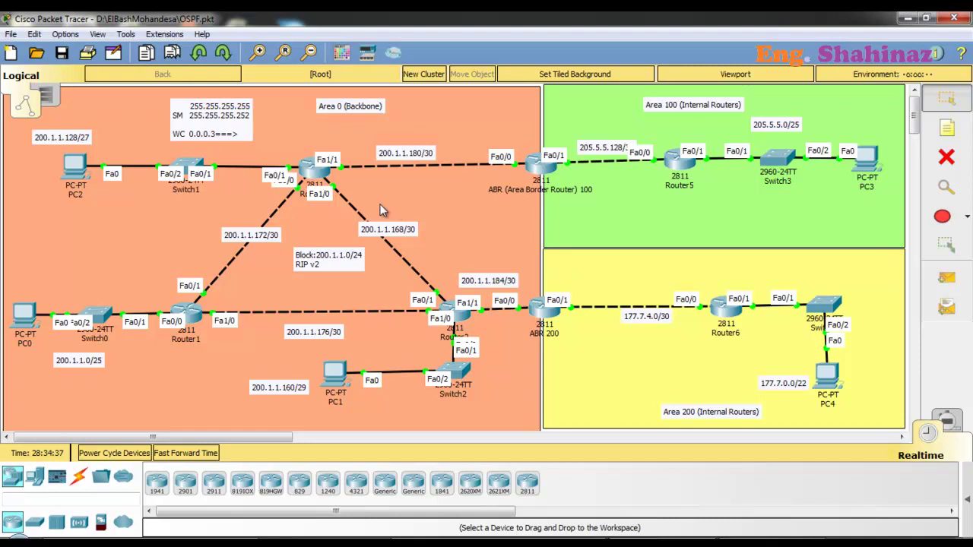
left_click(318, 173)
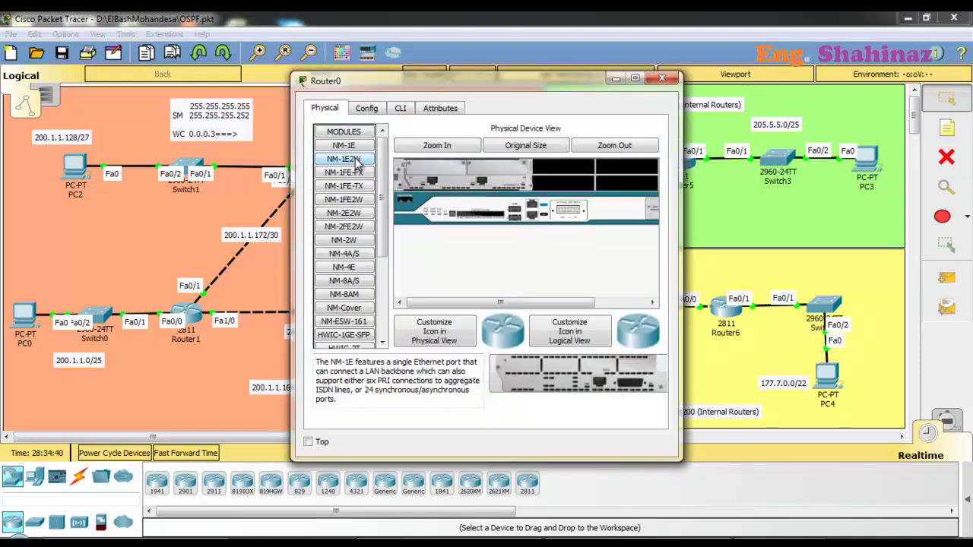
left_click(409, 111)
key("Return")
key("Return")
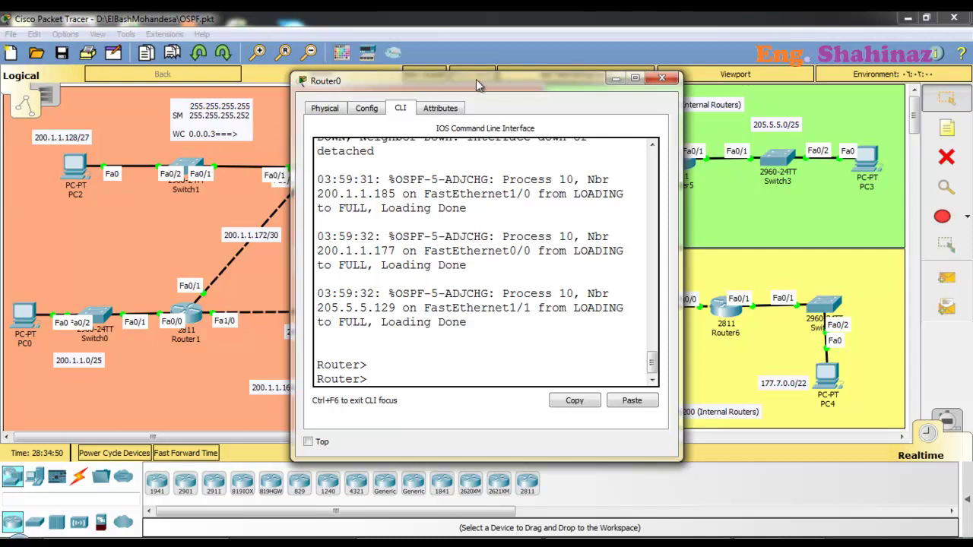
left_click(655, 82)
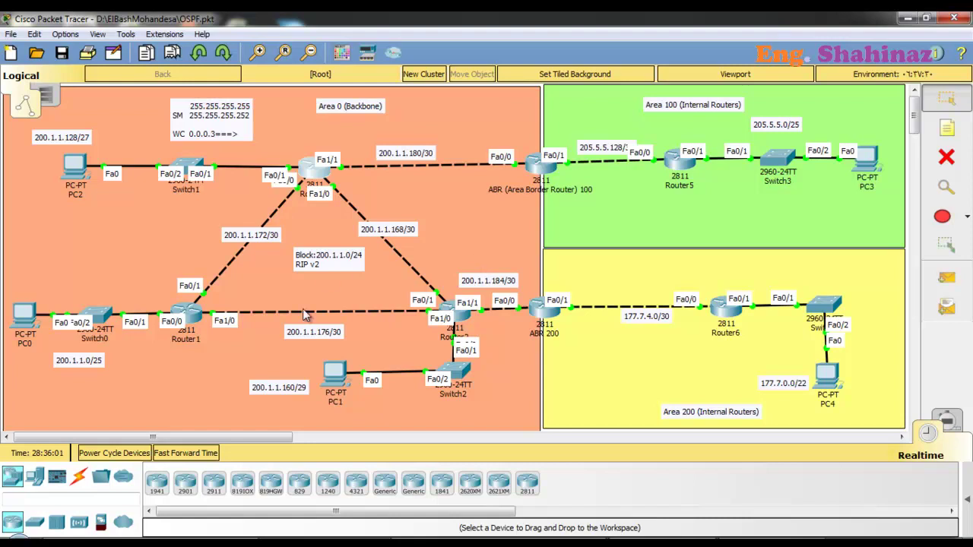
Switch to the GNS31.3.13AllInOne downloads folder in Windows Explorer.
key("alt+Tab")
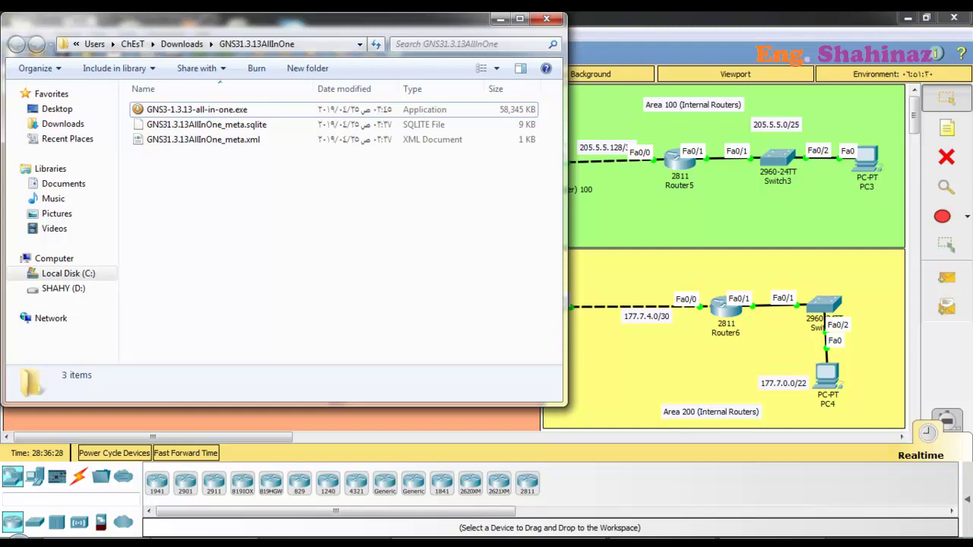
left_click(507, 316)
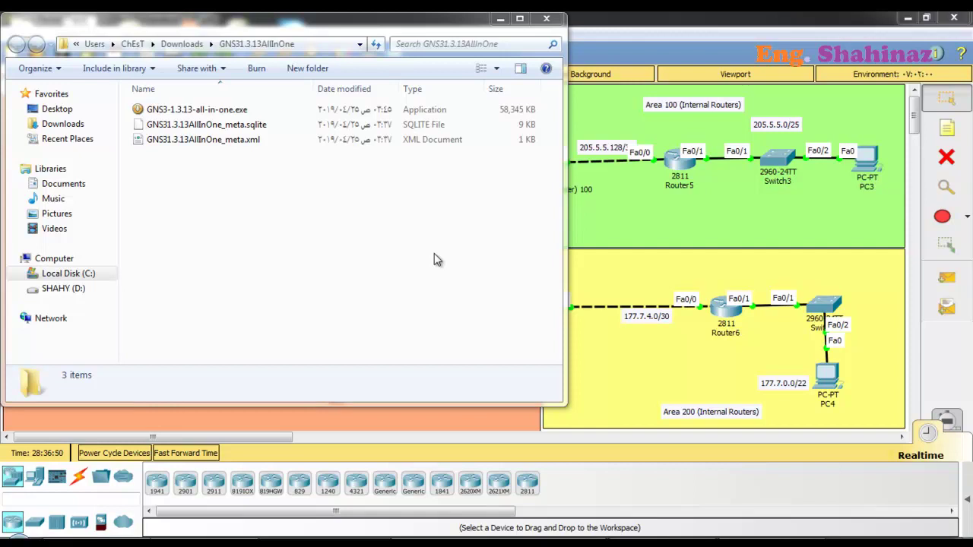
left_click(356, 242)
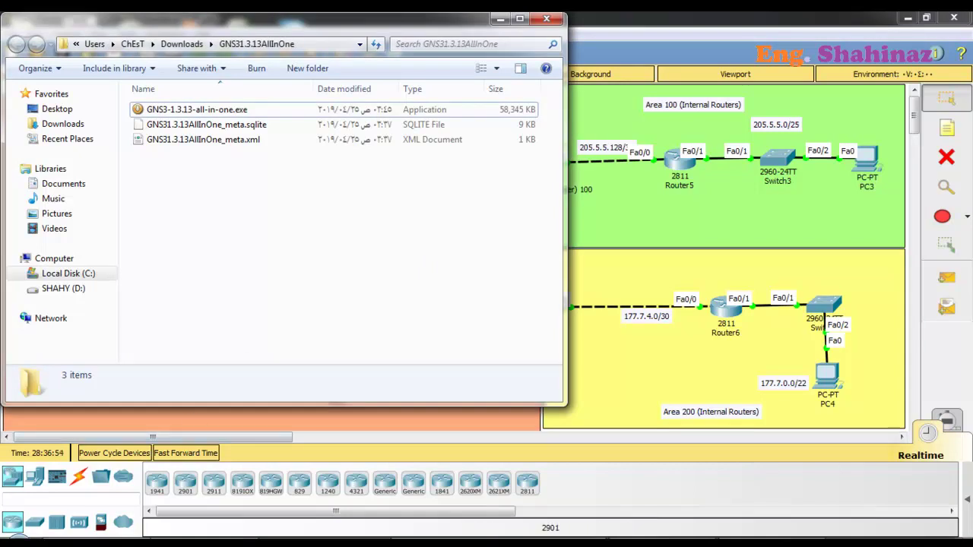
Browse drive D to the Software & Programs folder in CCNP\CCNP CD and compare its GNS3-0.8.2 installer with the downloaded GNS3-1.3.13 one.
mouse_move(152, 543)
left_click(247, 479)
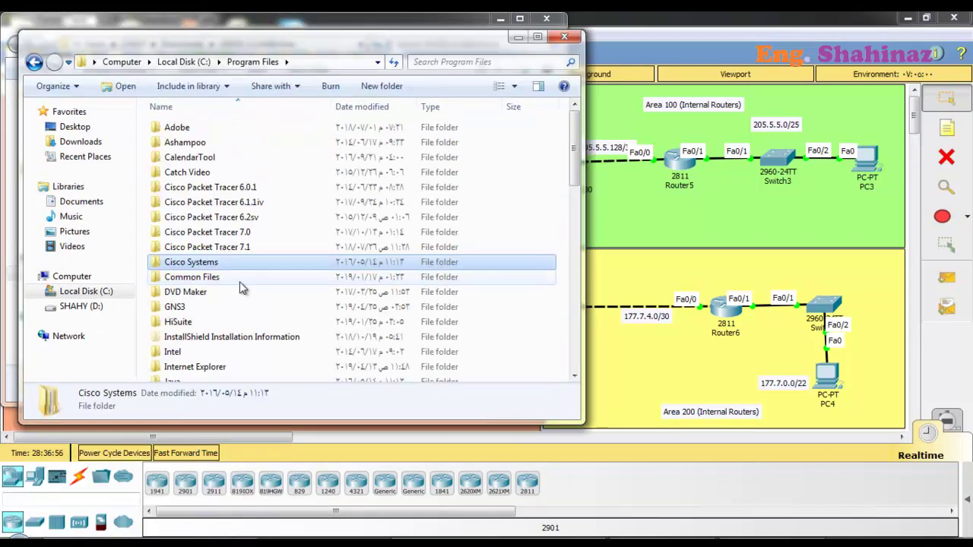
left_click(99, 305)
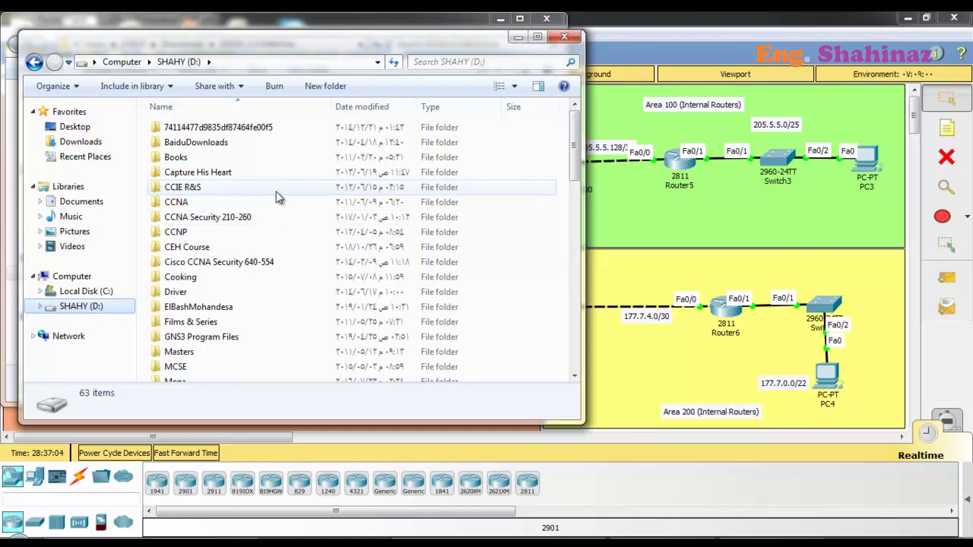
left_click(225, 231)
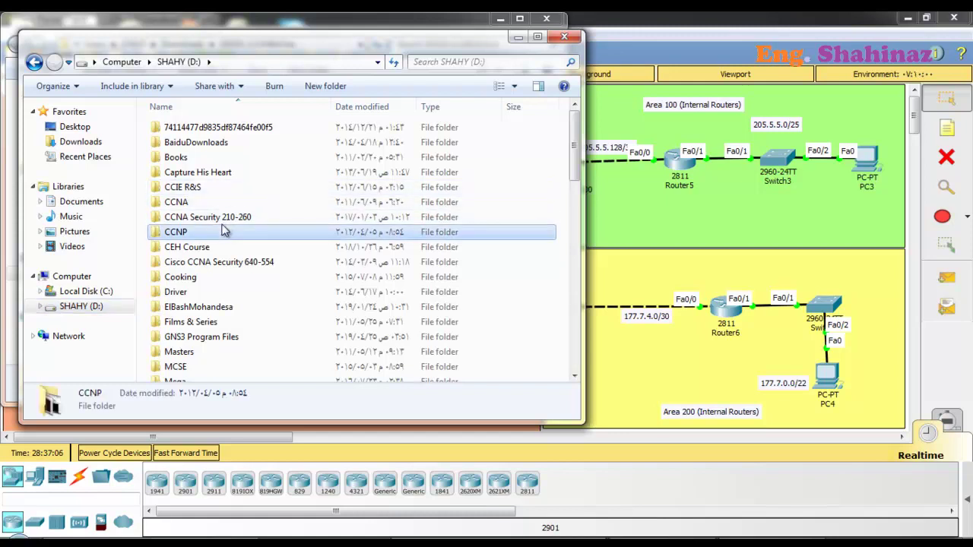
double_click(225, 231)
double_click(271, 134)
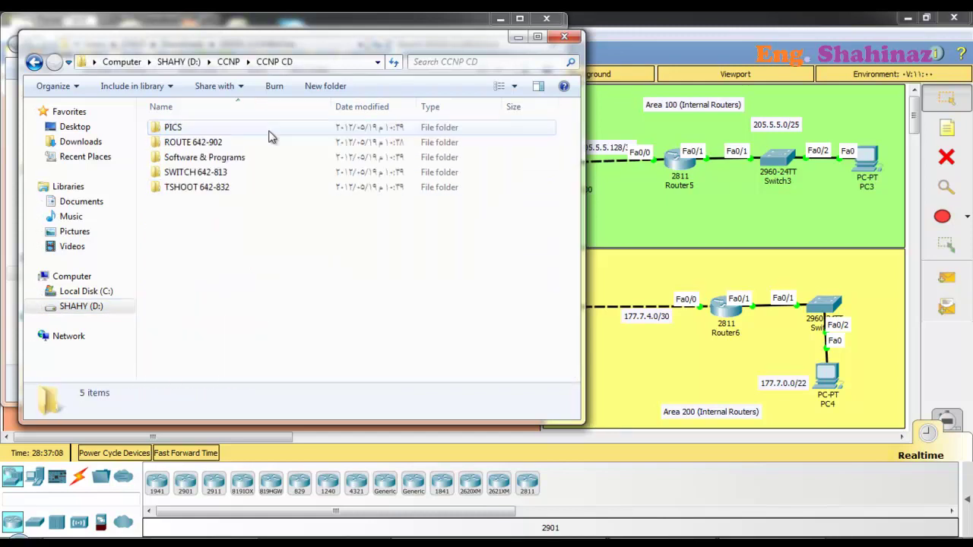
double_click(235, 157)
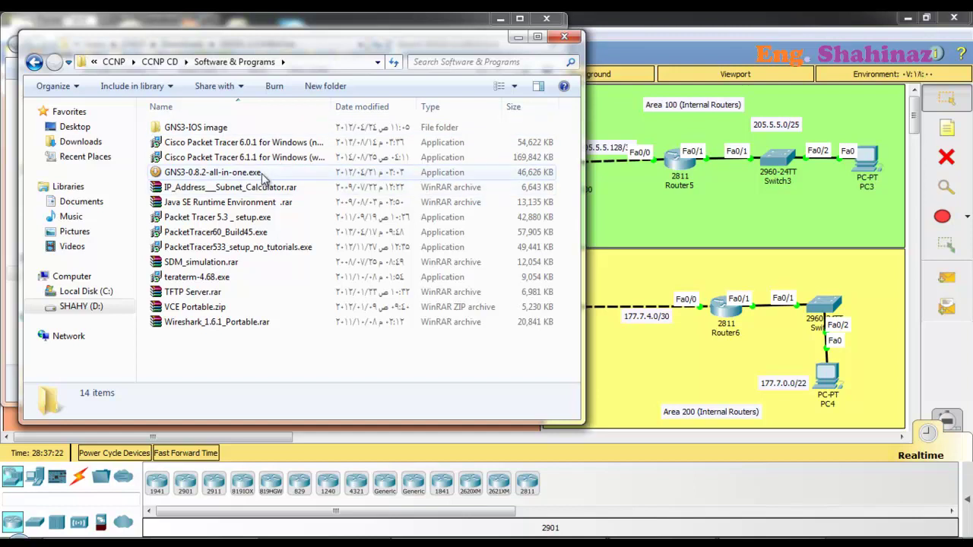
left_click(437, 29)
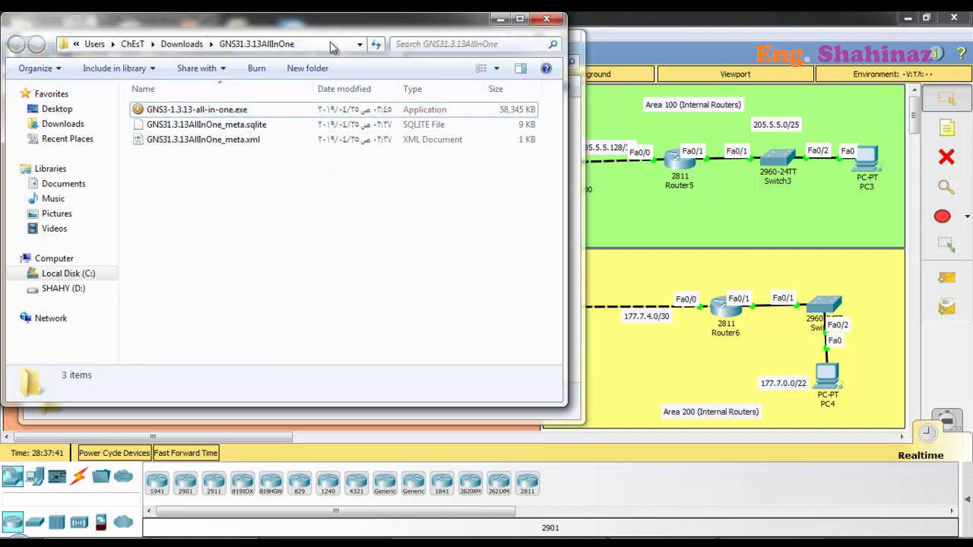
left_click(232, 412)
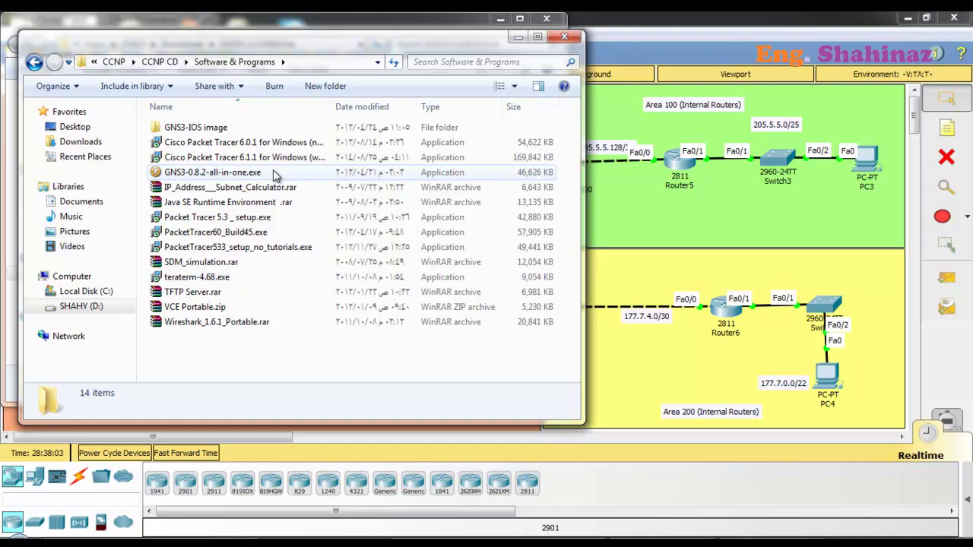
Run GNS3-1.3.13-all-in-one.exe from the GNS31.3.13AllInOne folder as administrator and accept the GNS3 license agreement.
left_click(365, 27)
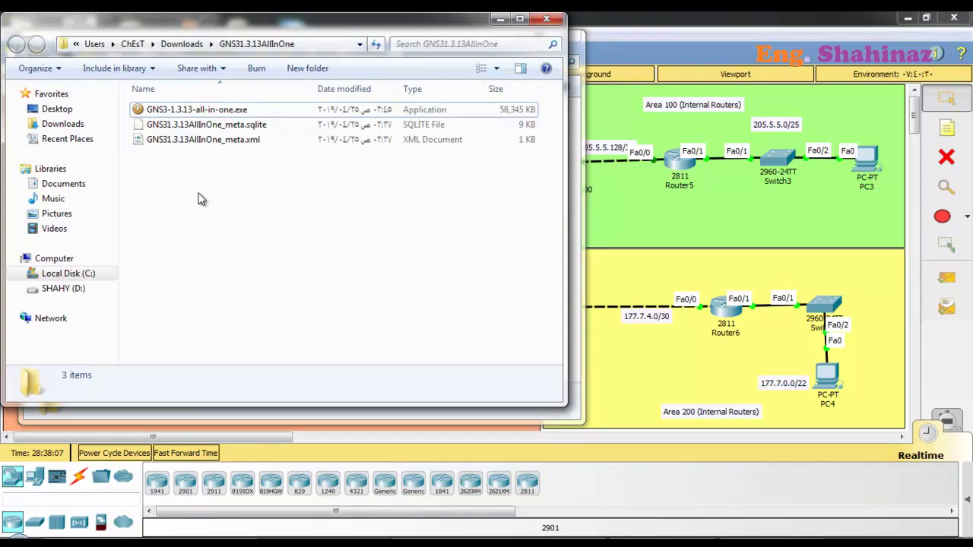
left_click(202, 113)
right_click(200, 111)
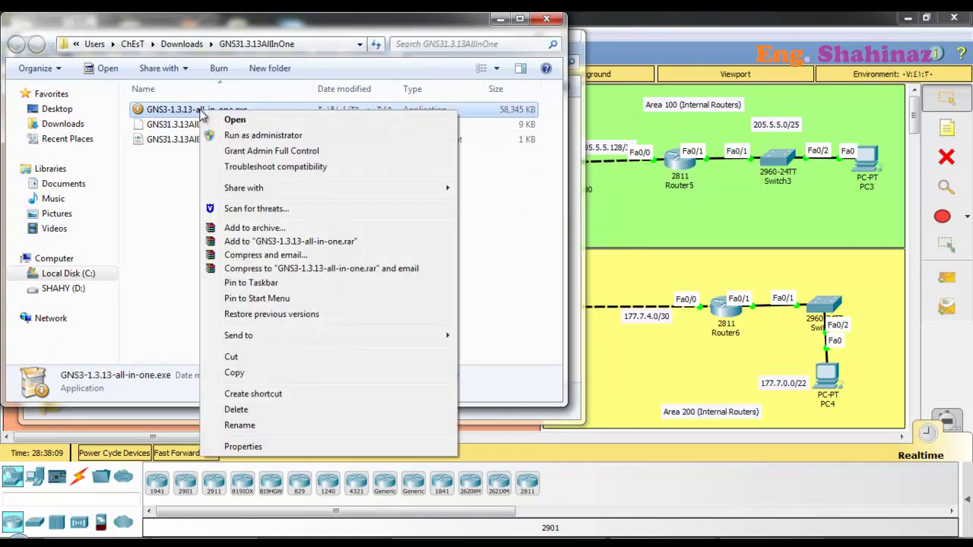
left_click(262, 142)
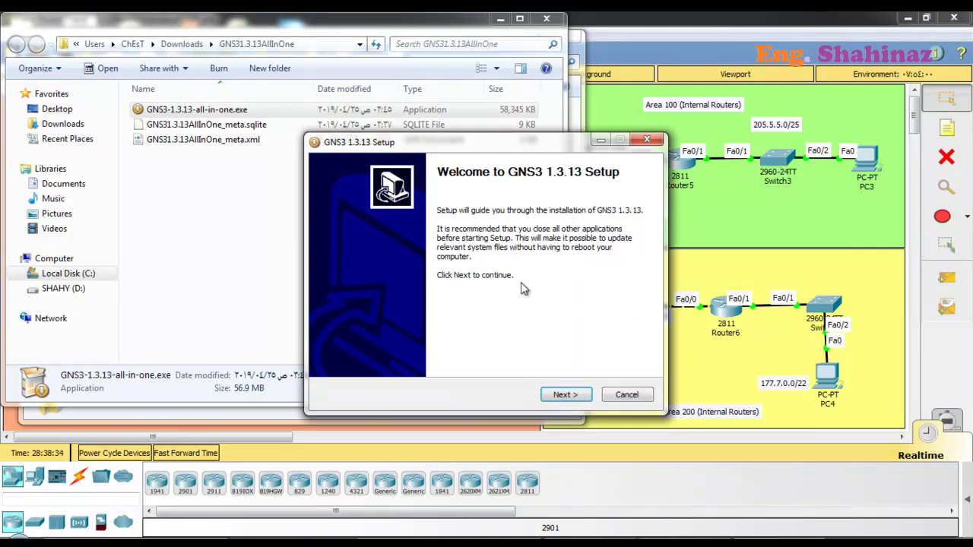
left_click(568, 397)
left_click(569, 395)
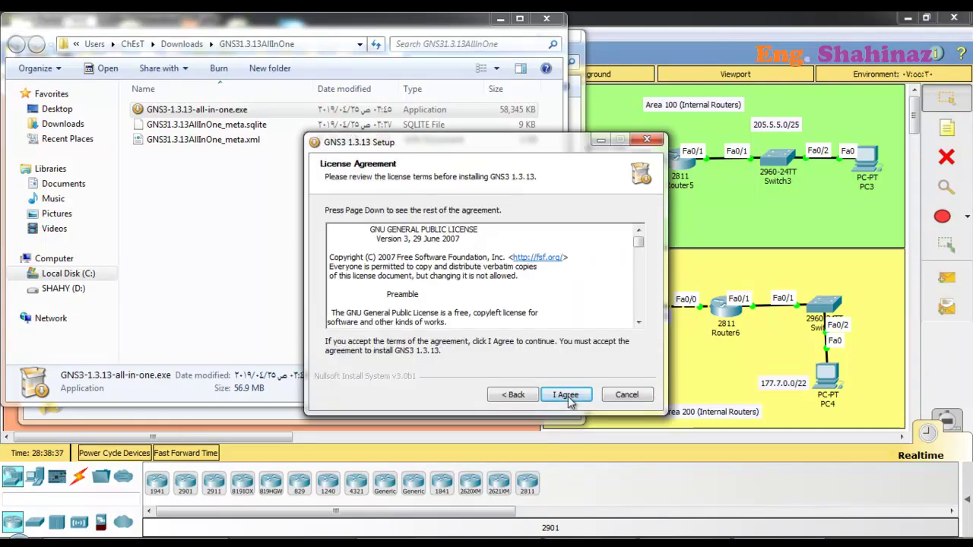
left_click(569, 397)
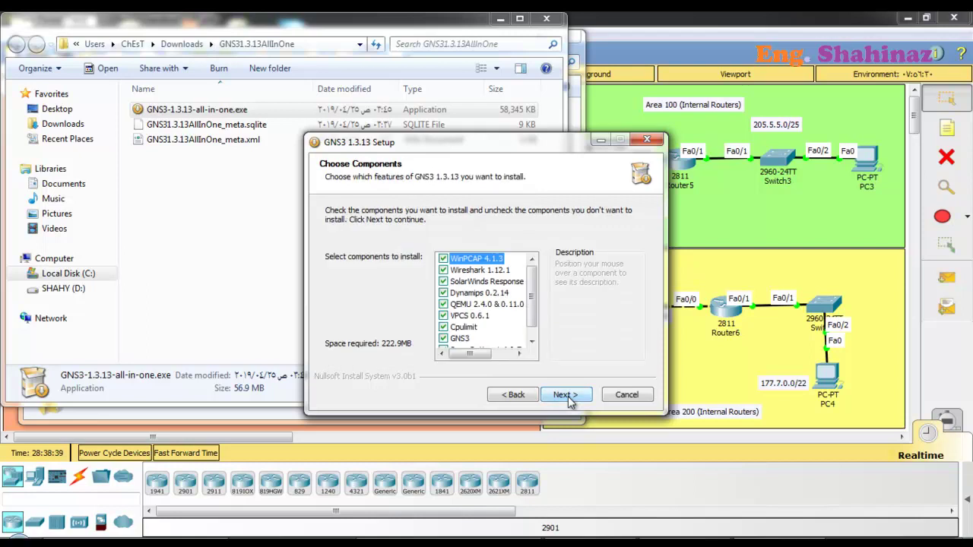
Review the GNS3 components, keep all of them selected and start the installation in C:\Program Files\GNS3.
left_click(533, 342)
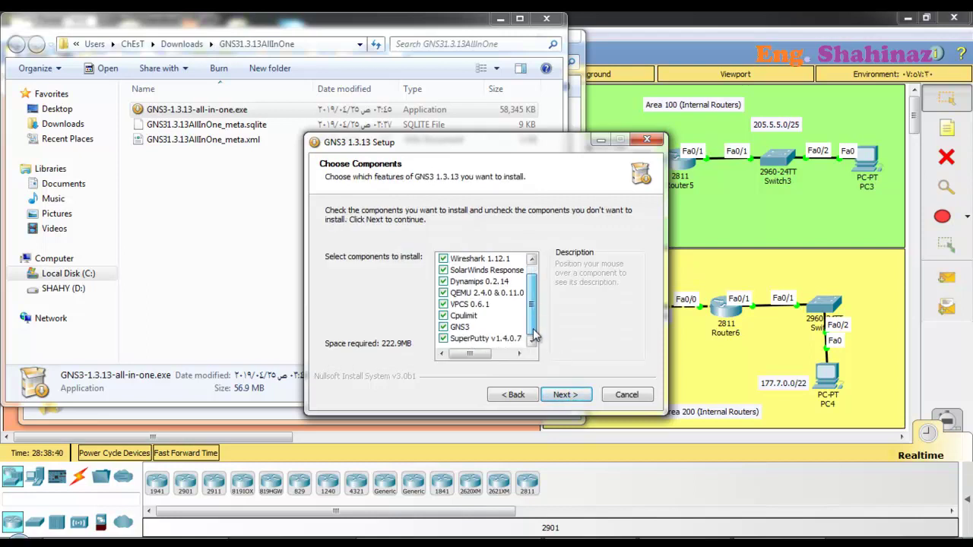
mouse_move(533, 326)
left_mouse_down()
mouse_move(532, 295)
mouse_move(532, 344)
mouse_move(529, 279)
mouse_move(530, 335)
left_mouse_up()
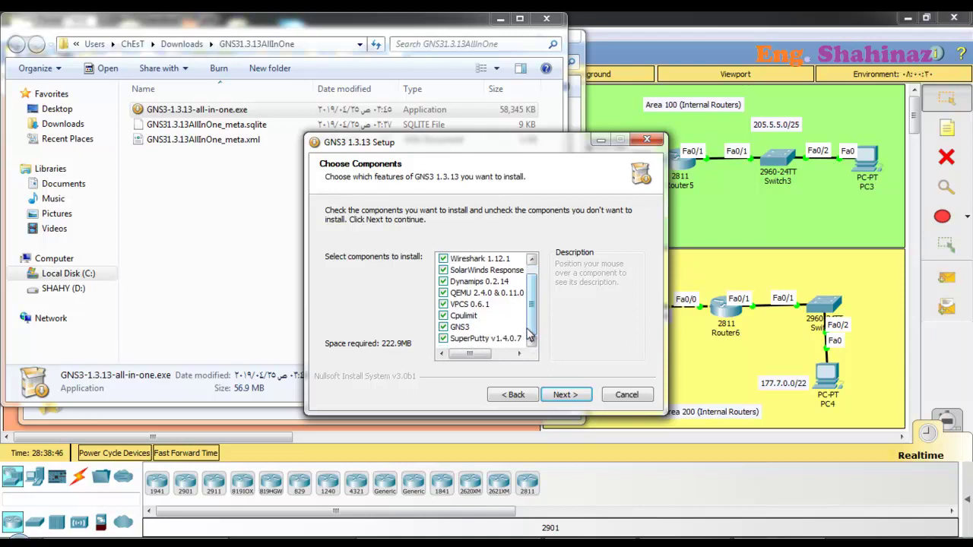
mouse_move(497, 286)
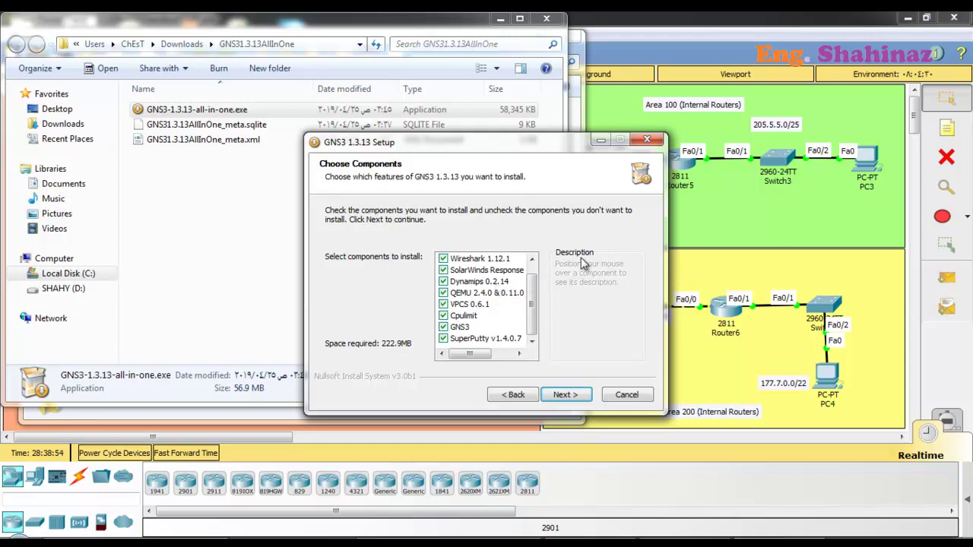
left_click(535, 288)
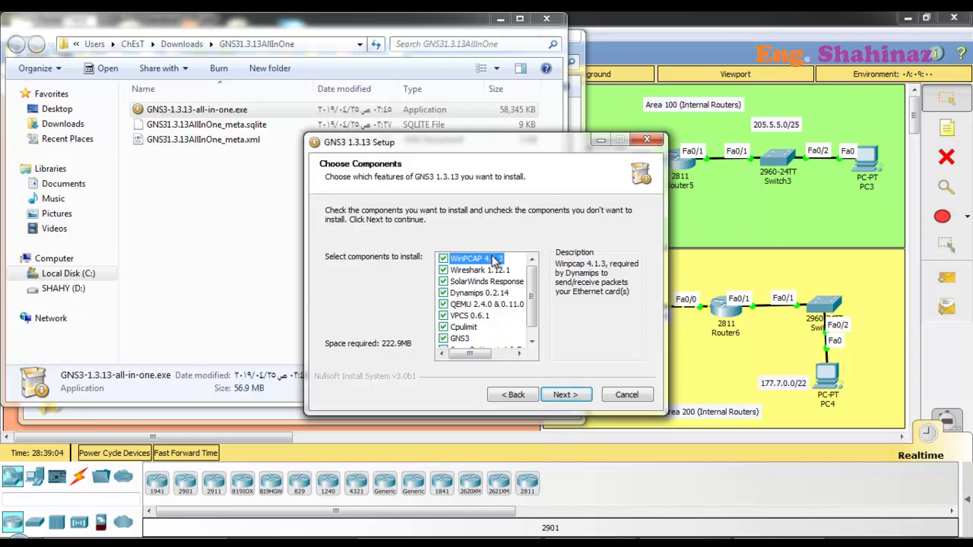
mouse_move(476, 331)
scroll(495, 342, "down", 1)
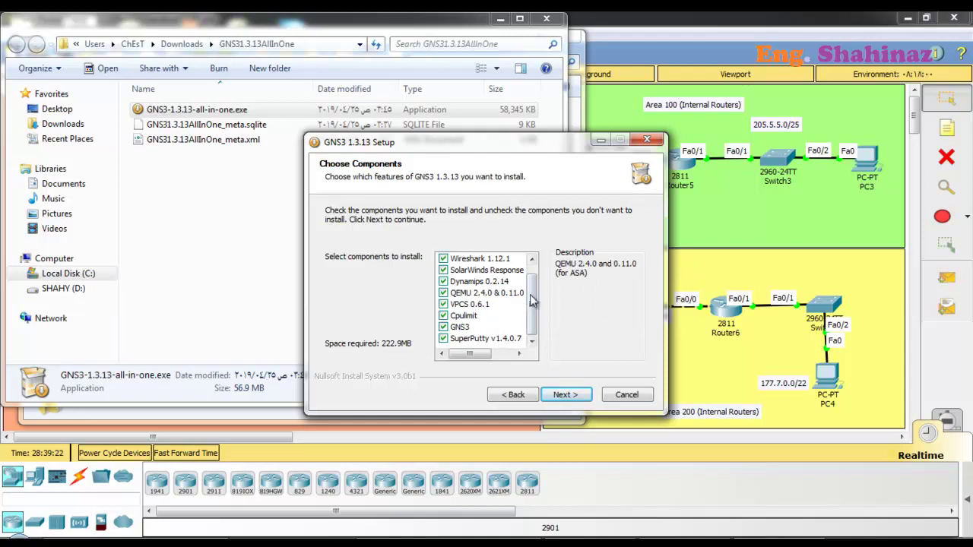
scroll(534, 299, "up", 1)
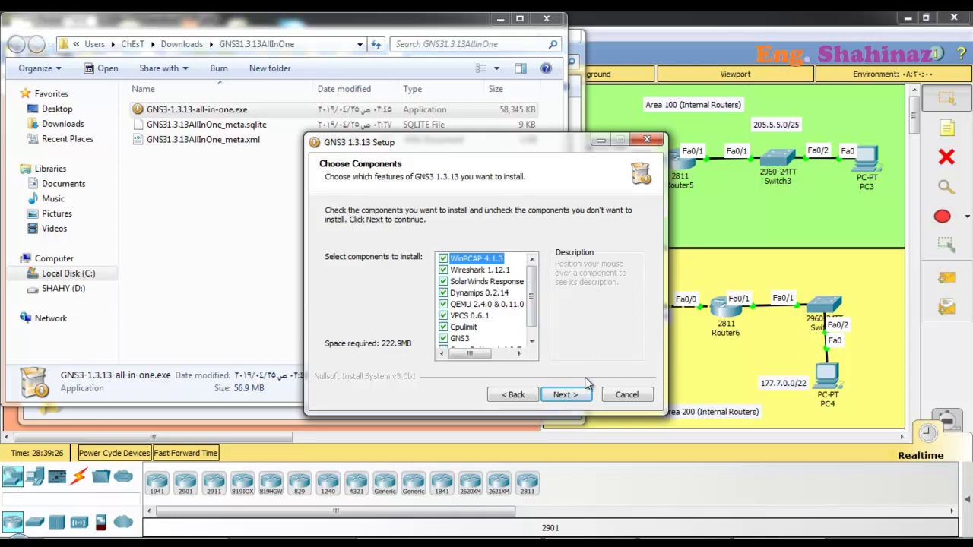
left_click(563, 393)
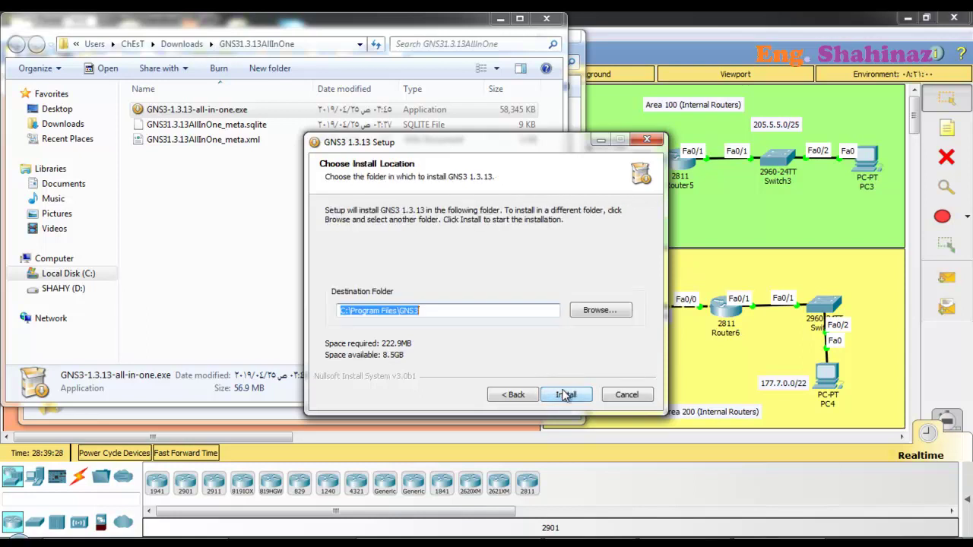
left_click(564, 394)
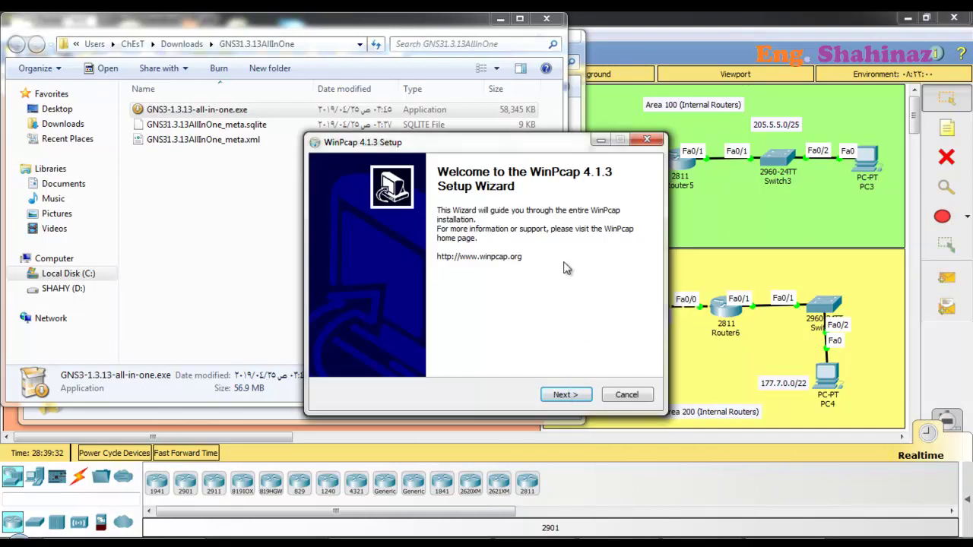
Accept the WinPcap 4.1.3 license and install it with the driver set to start automatically at boot time.
left_click(579, 398)
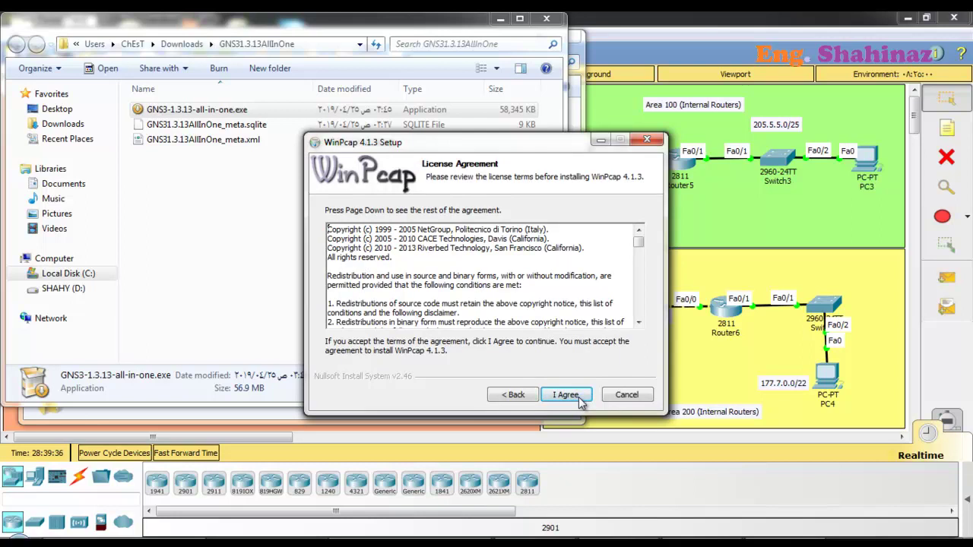
left_click(567, 394)
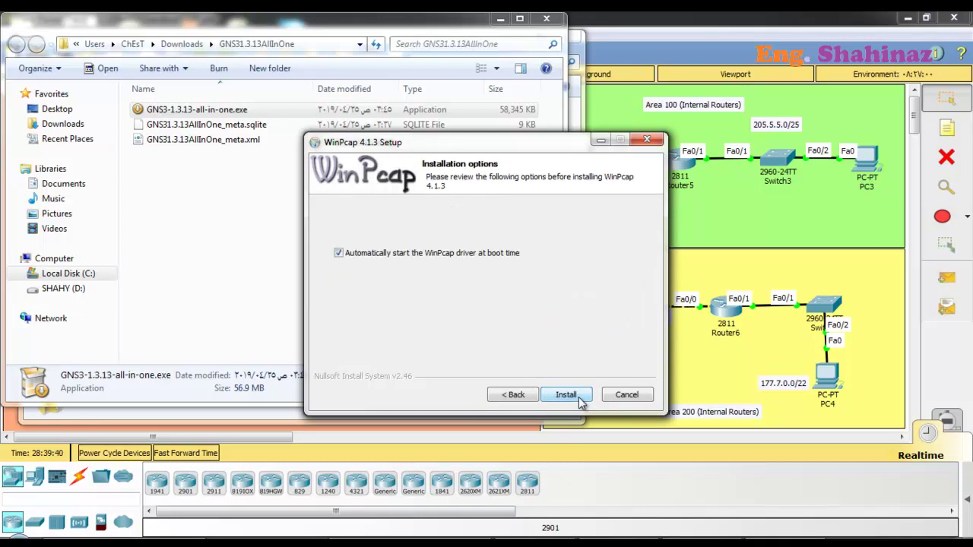
left_click(578, 400)
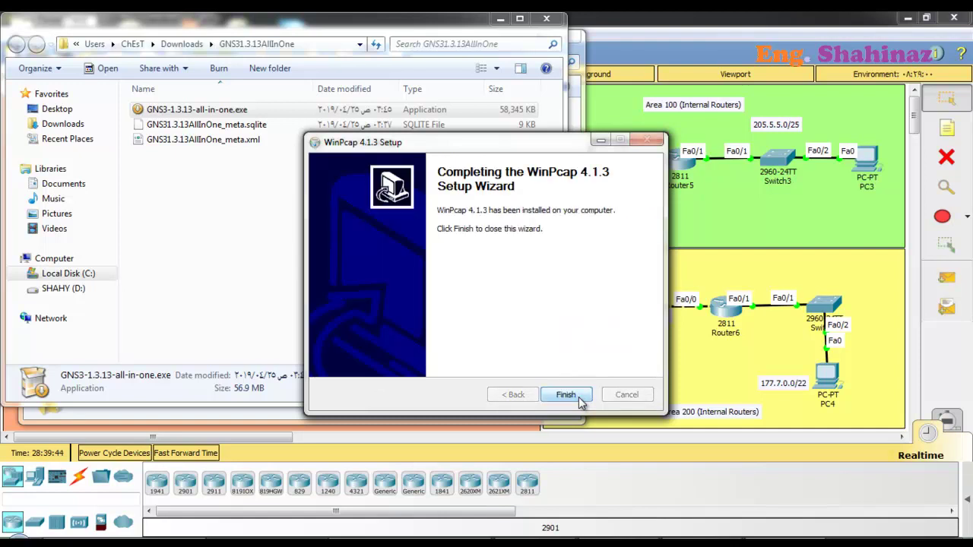
Finish the WinPcap 4.1.3 setup wizard and let the GNS3 installation continue.
left_click(578, 400)
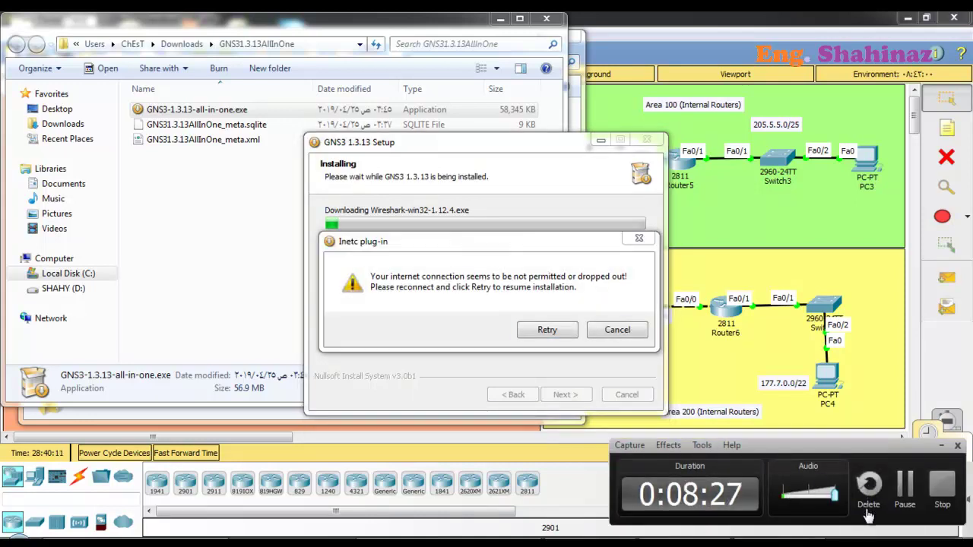
left_click(907, 489)
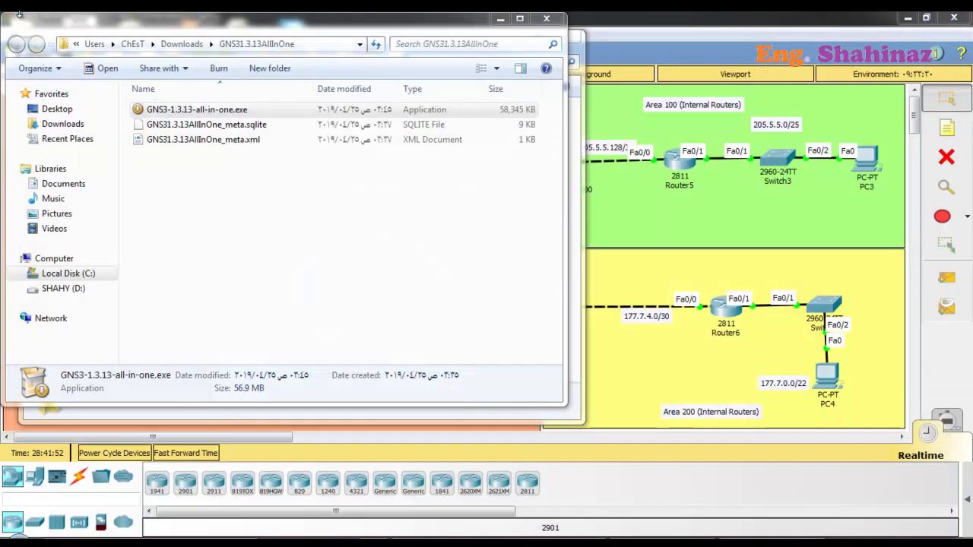
Close both open folder windows and exit Packet Tracer without saving OSPF.pkt.
left_click(18, 17)
left_click(546, 18)
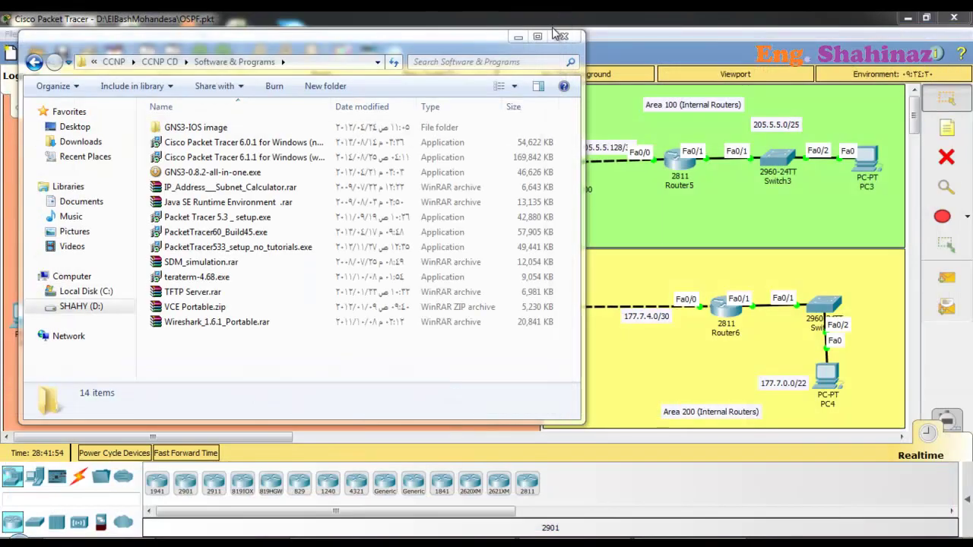
left_click(563, 38)
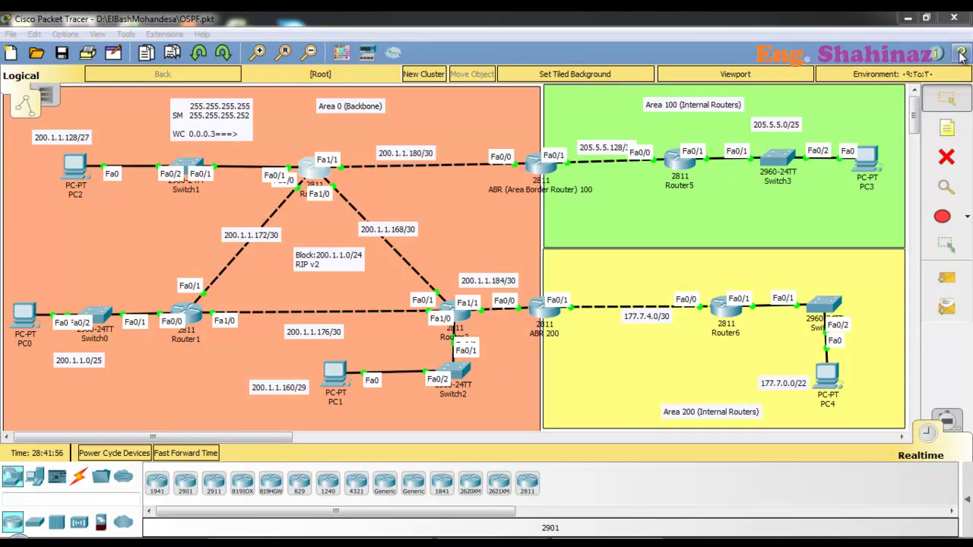
left_click(956, 16)
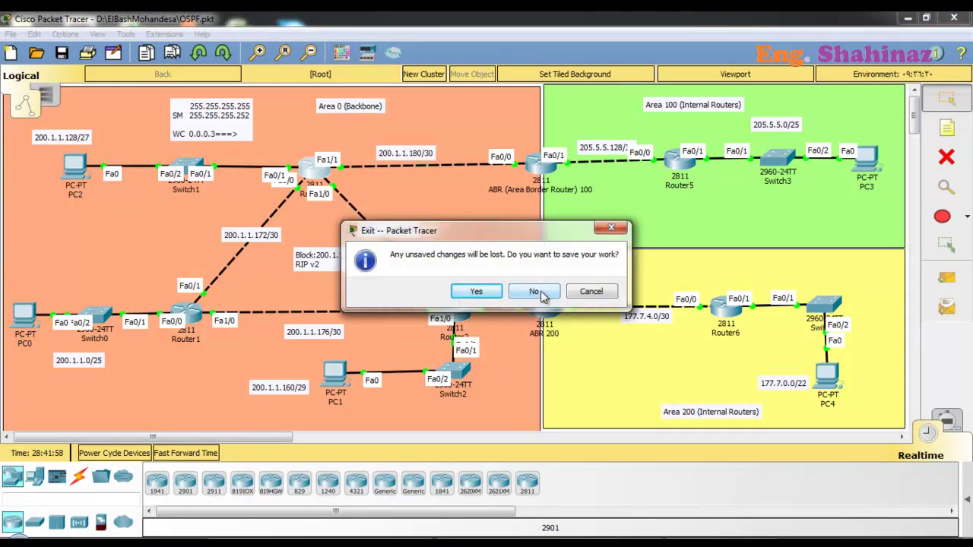
left_click(540, 291)
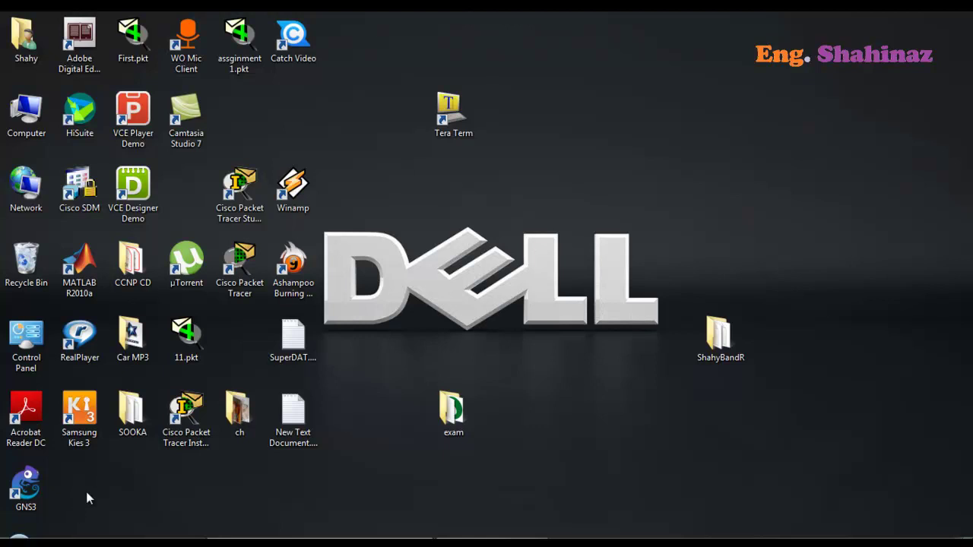
Launch GNS3 from the desktop and create a local project named First.
double_click(33, 491)
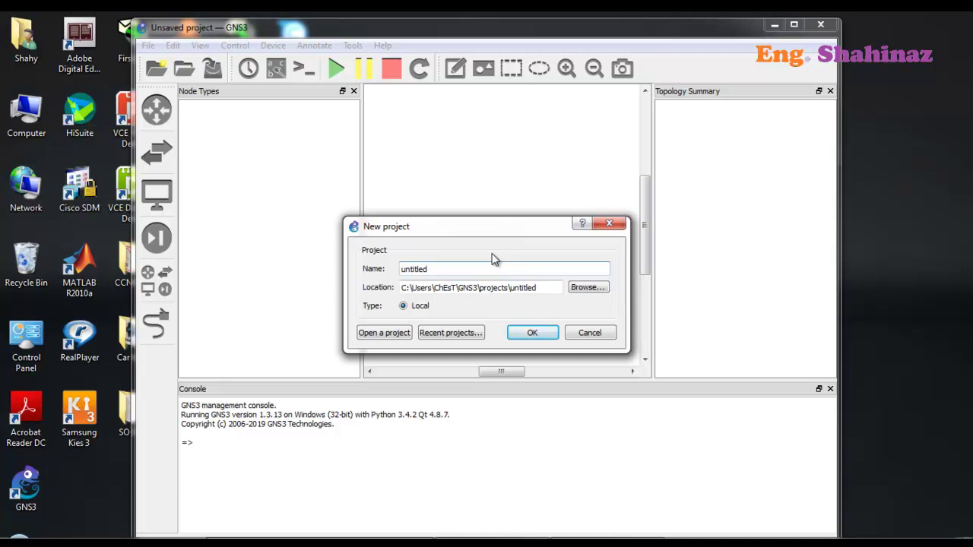
key("BackSpace")
key("BackSpace")
key("BackSpace")
key("BackSpace")
key("BackSpace")
key("BackSpace")
key("BackSpace")
key("BackSpace")
type("First")
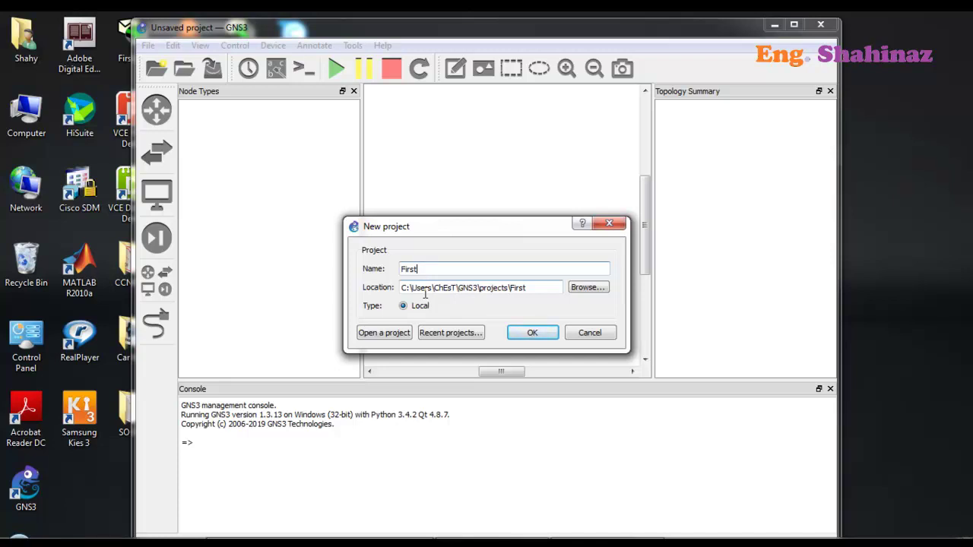
left_click(534, 333)
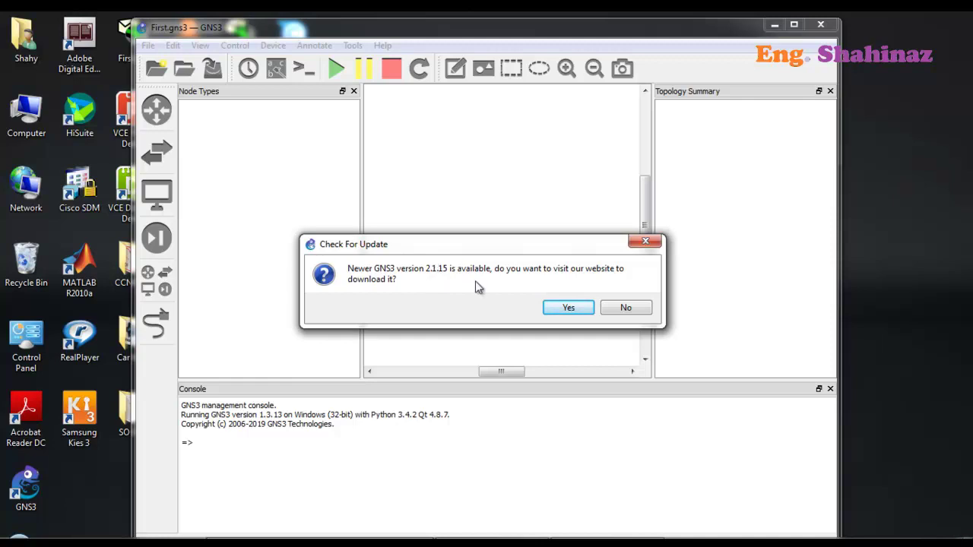
Decline the download of the newer GNS3 version and maximize the GNS3 window.
left_click(625, 309)
left_click(793, 28)
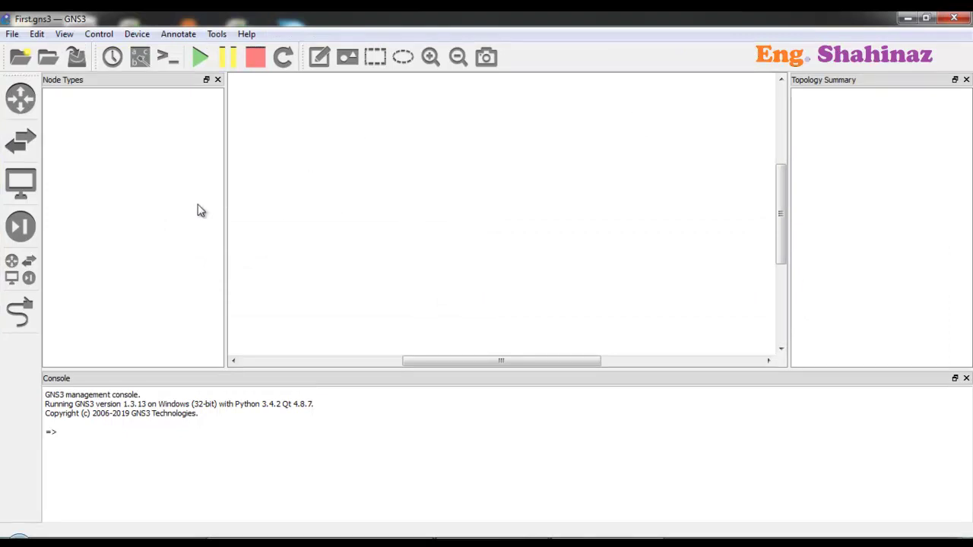
Check the Dynamips path and the IOS router templates in the preferences, and look for available devices in the router category.
left_click(40, 35)
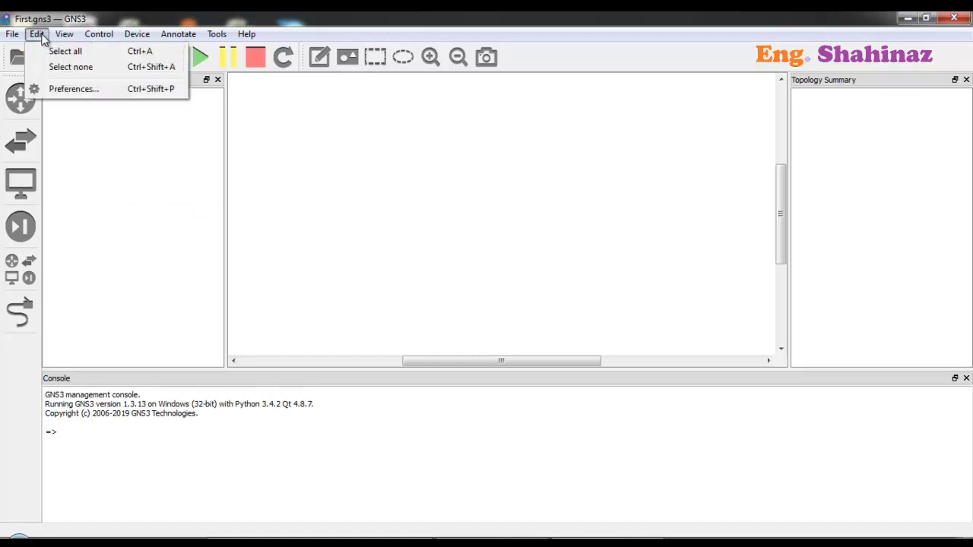
left_click(62, 90)
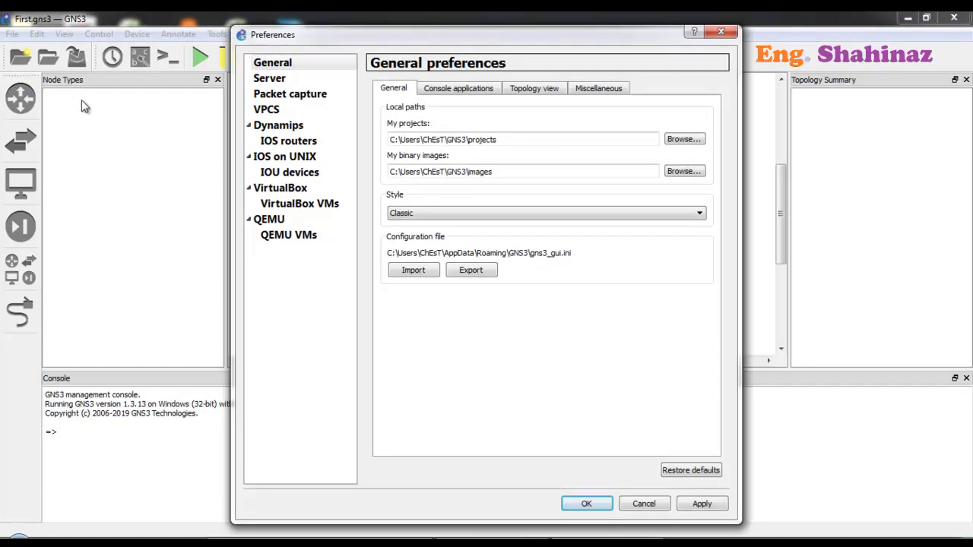
left_click(288, 129)
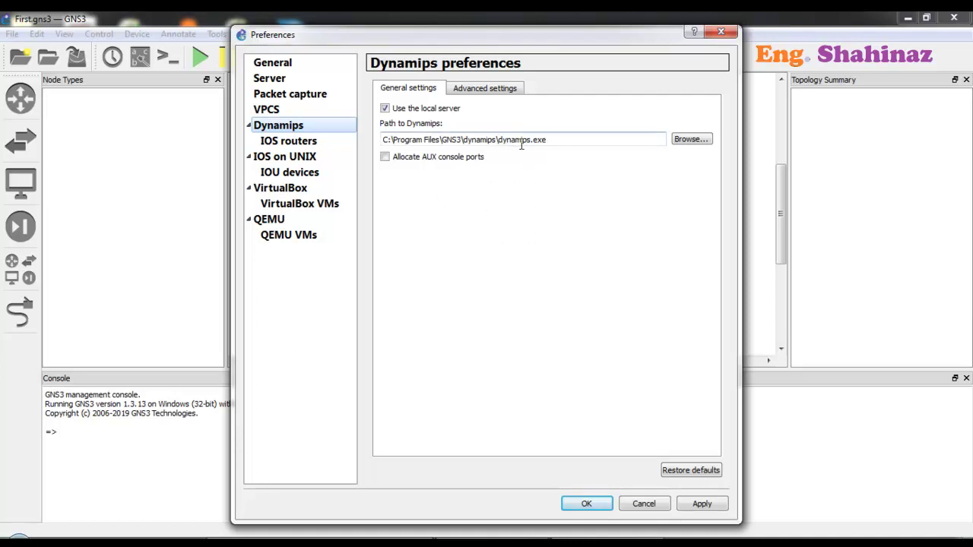
left_click(325, 149)
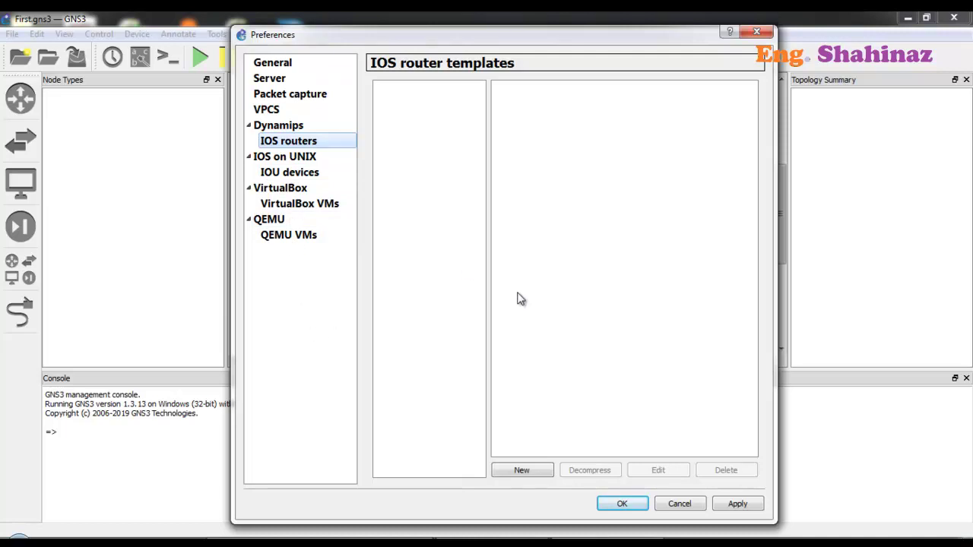
left_click(681, 505)
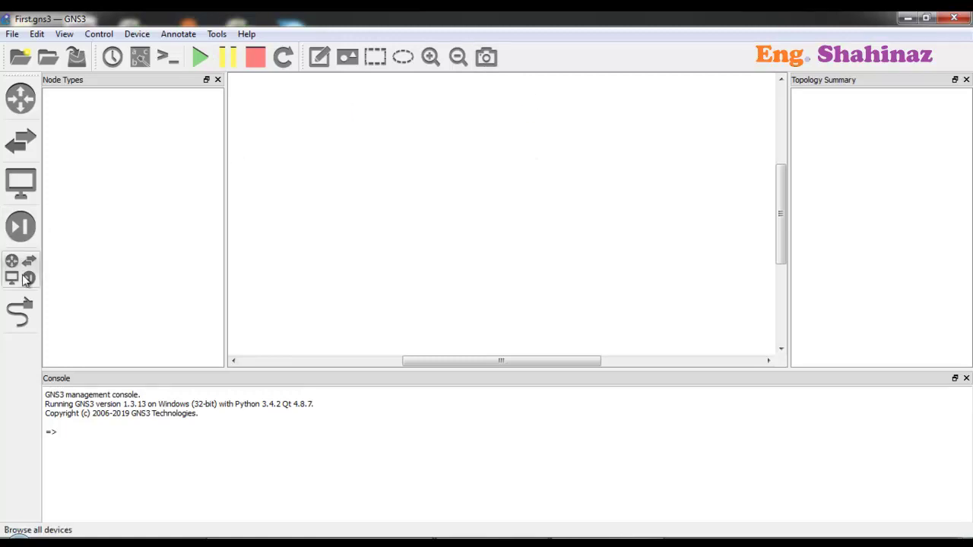
left_click(21, 98)
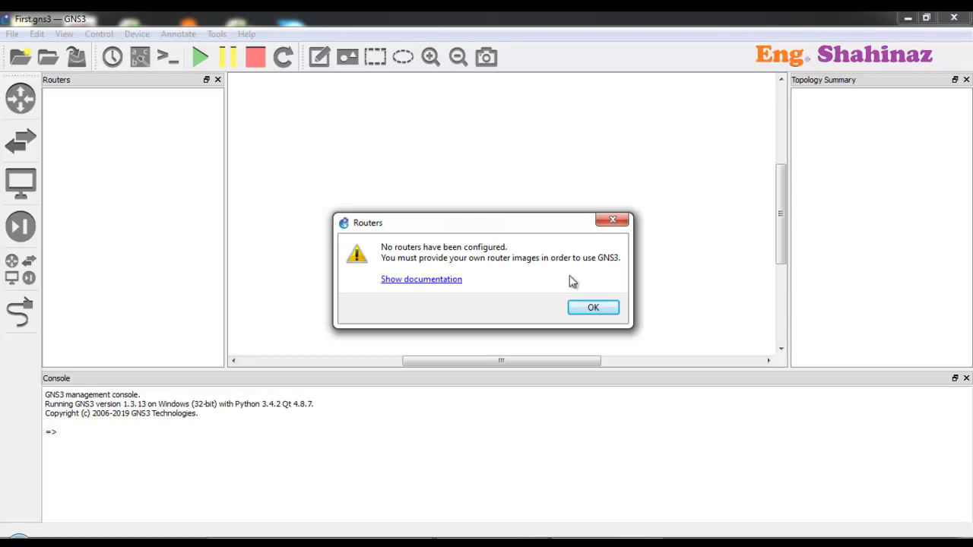
left_click(603, 308)
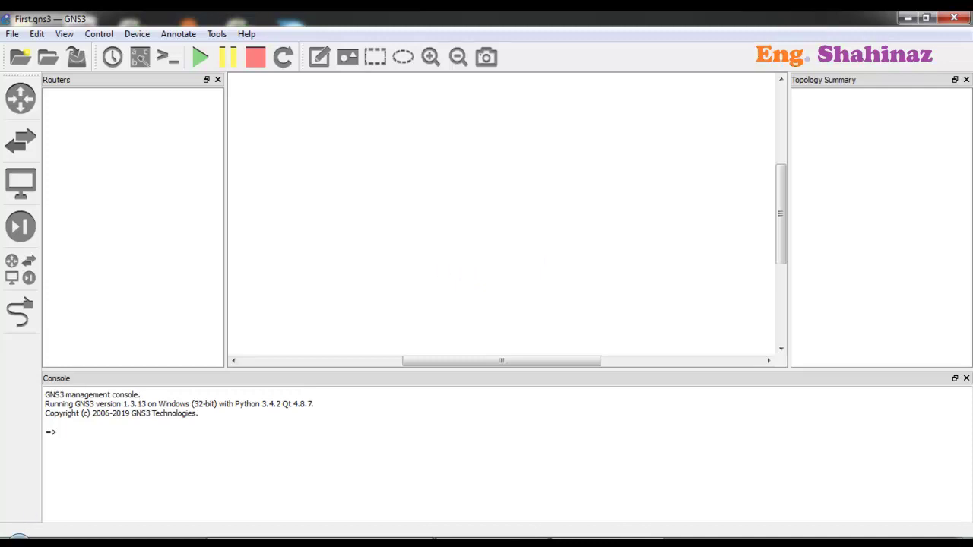
Browse drive D to CCNP\CCNP CD\Software & Programs\GNS3-IOS image and examine the router IOS images stored there.
left_click(57, 538)
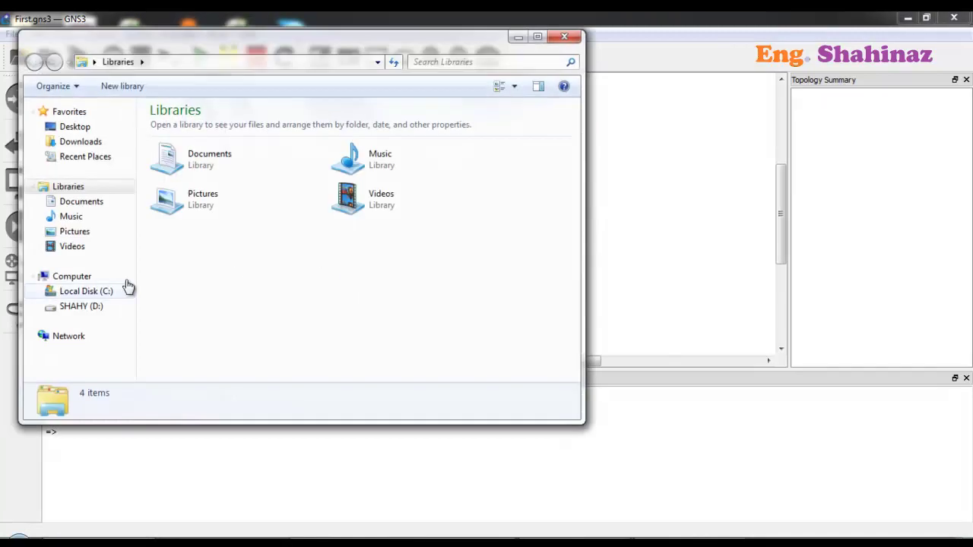
left_click(79, 311)
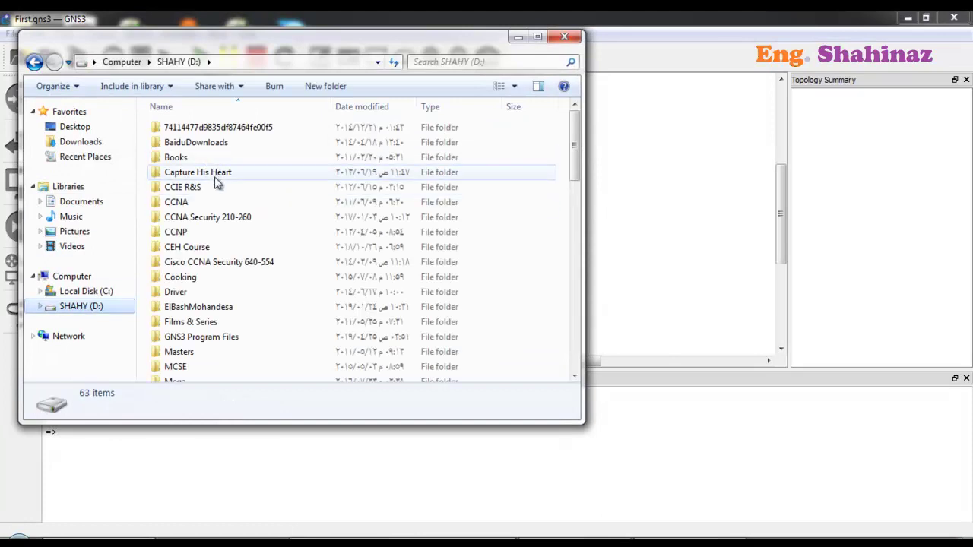
double_click(192, 233)
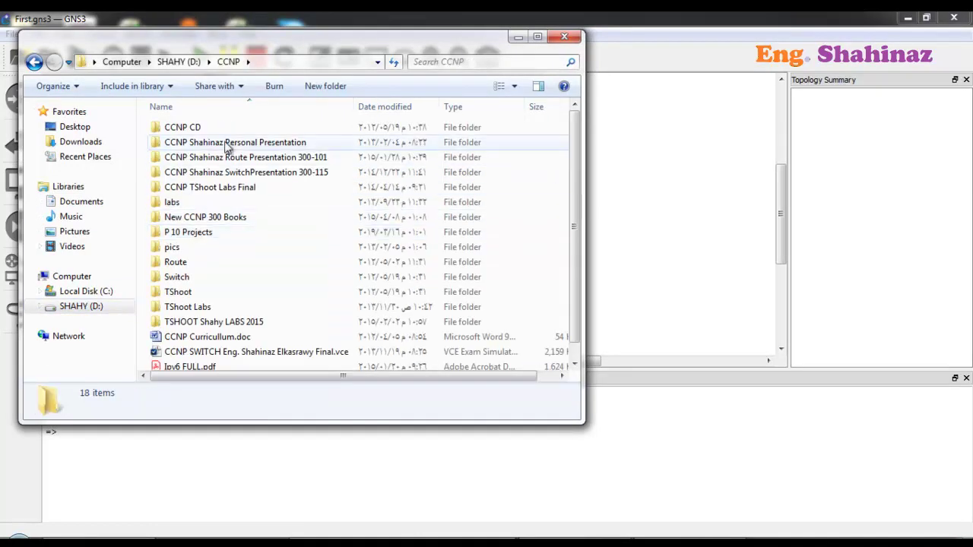
double_click(229, 129)
double_click(210, 157)
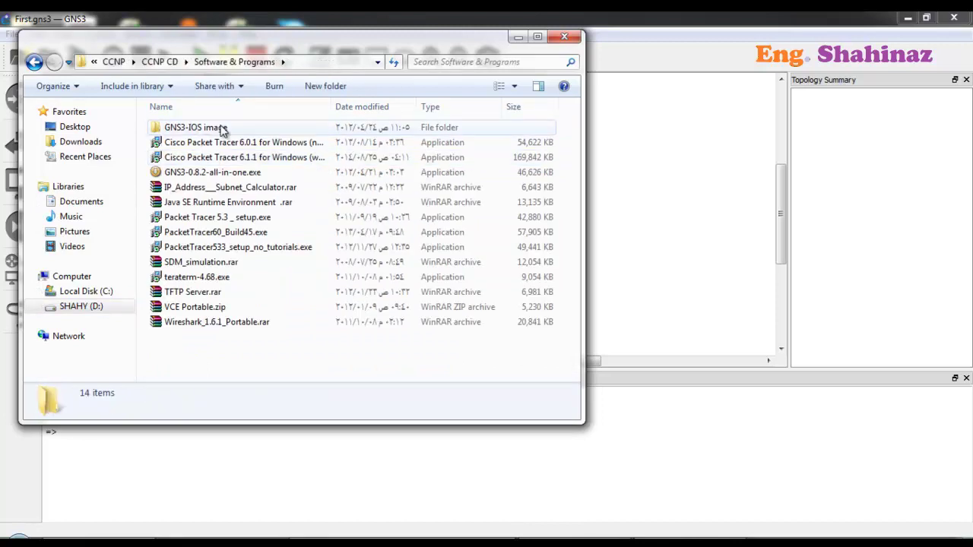
double_click(219, 127)
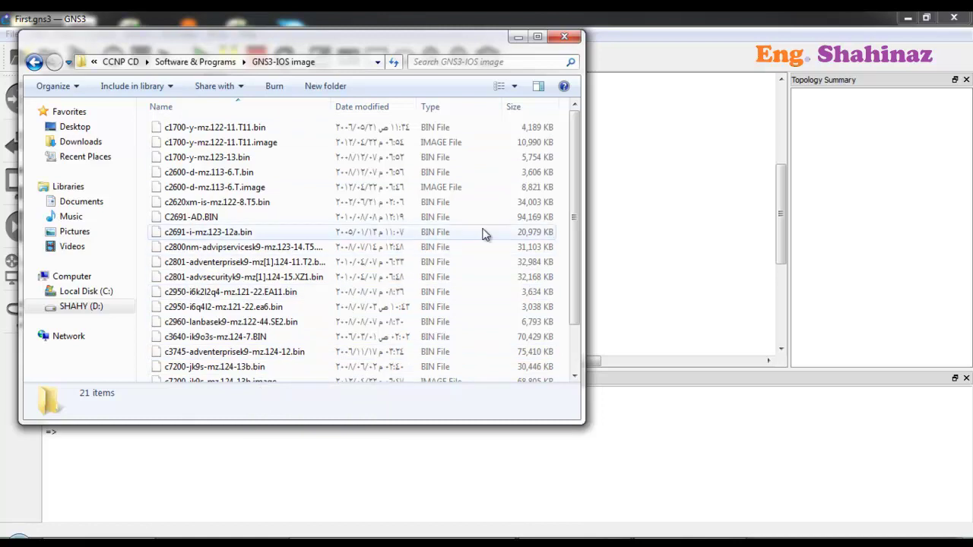
left_click_drag(578, 223, 577, 282)
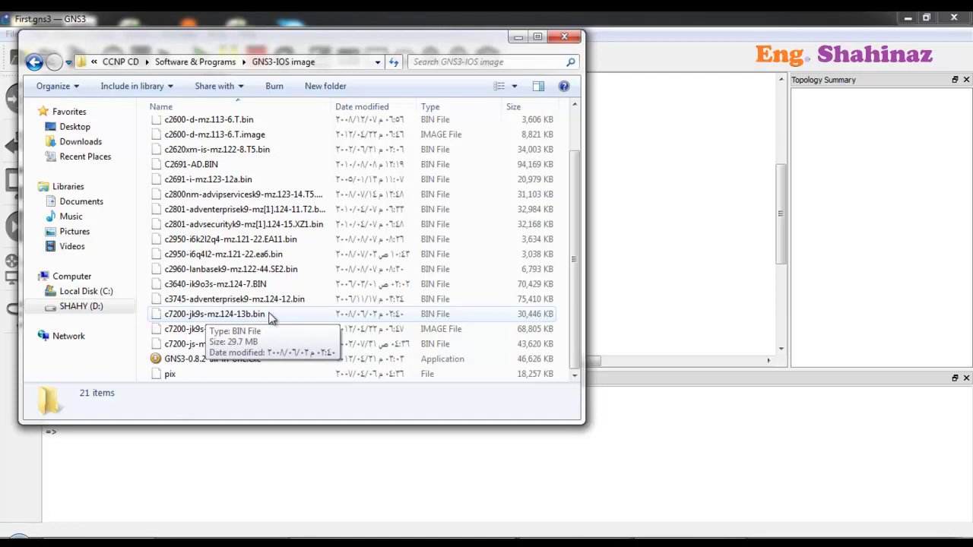
left_click(518, 37)
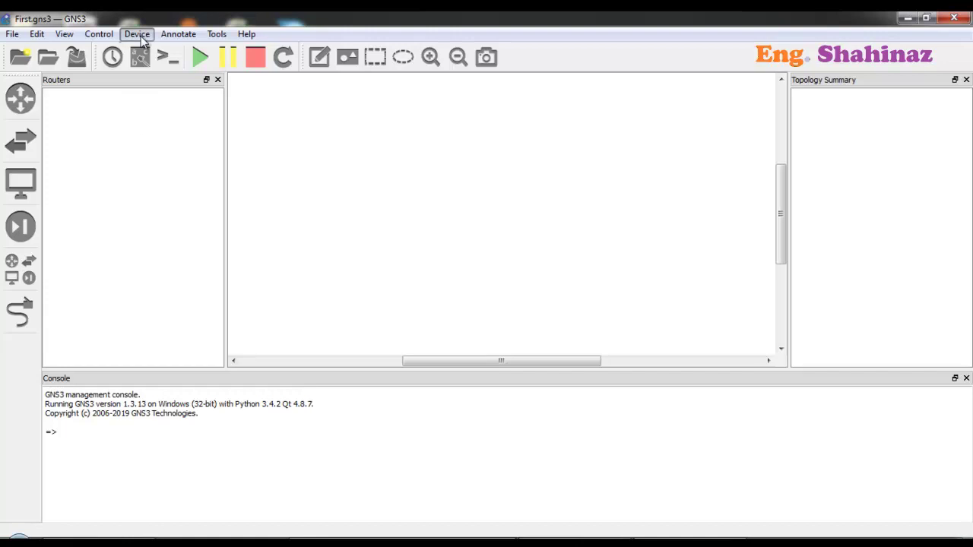
Start a new IOS router template in the Dynamips section of the GNS3 preferences.
left_click(99, 34)
left_click(137, 35)
left_click(65, 34)
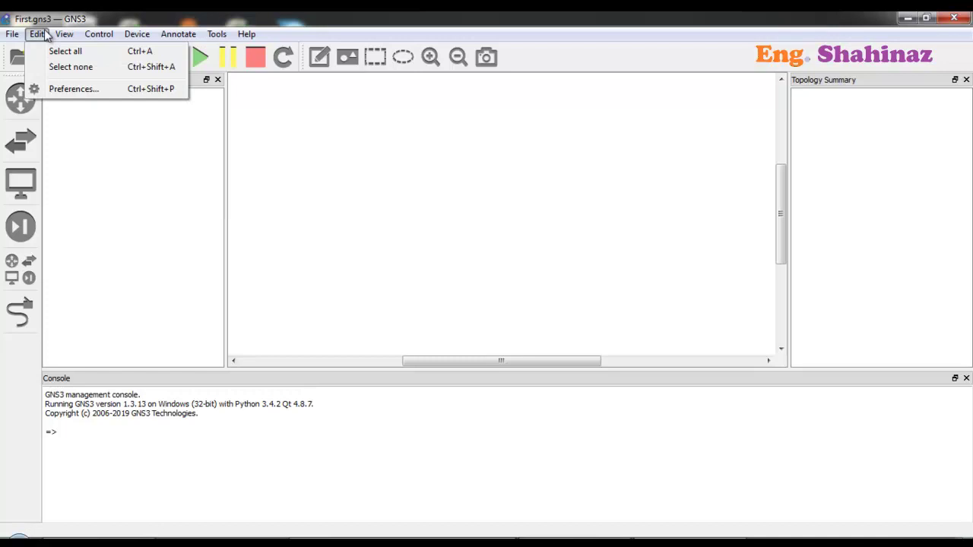
mouse_move(217, 35)
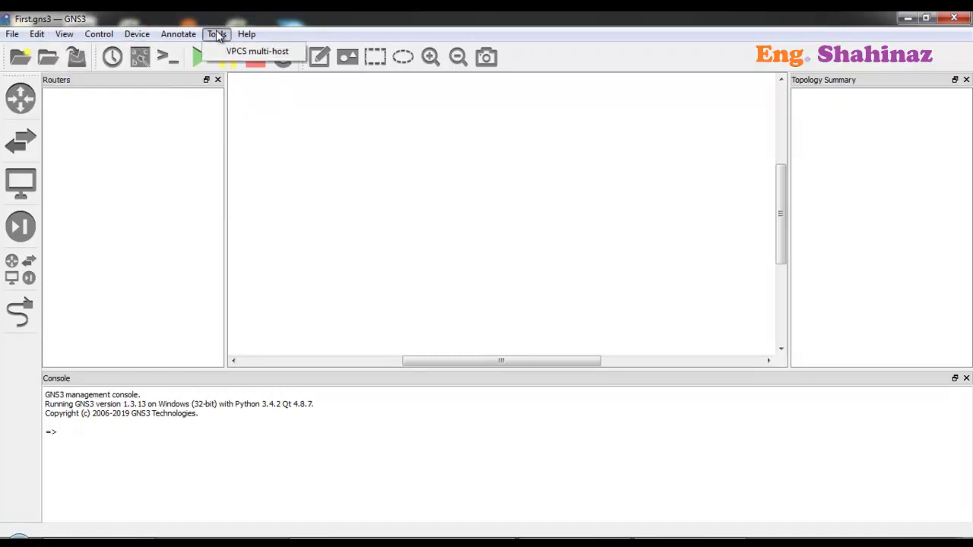
mouse_move(37, 34)
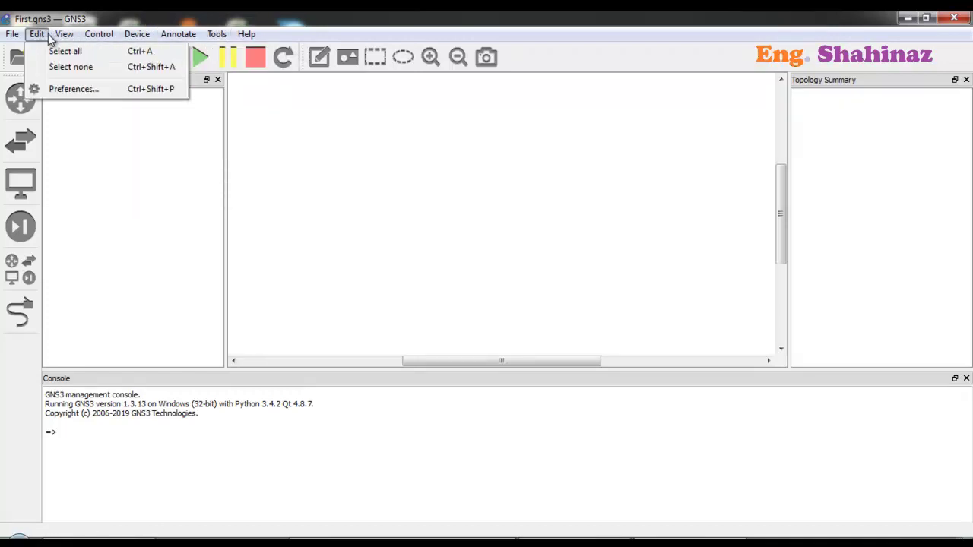
left_click(63, 92)
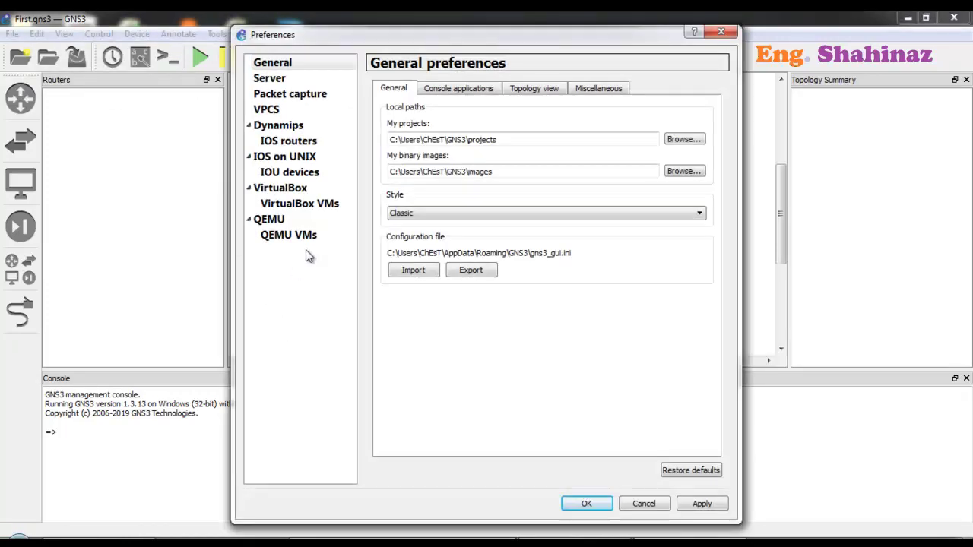
left_click(298, 144)
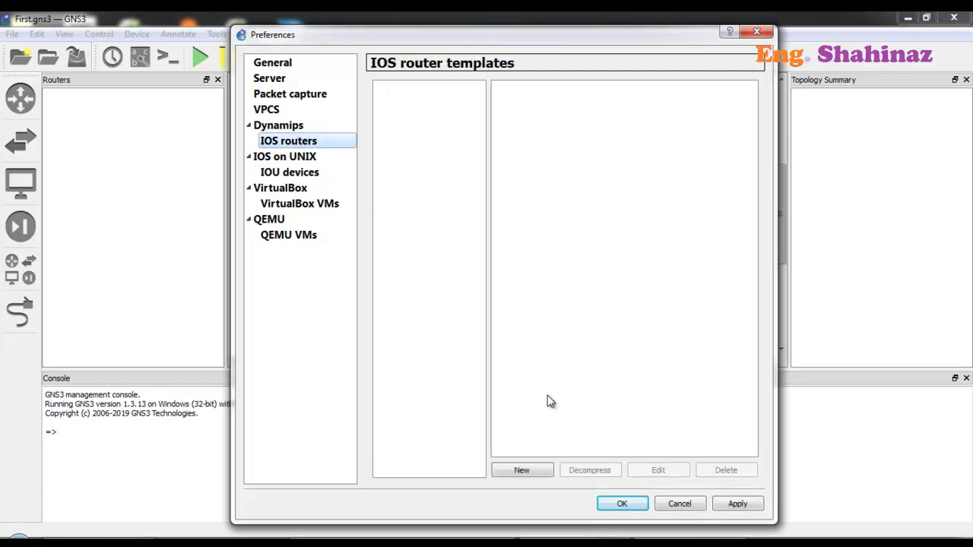
left_click(522, 471)
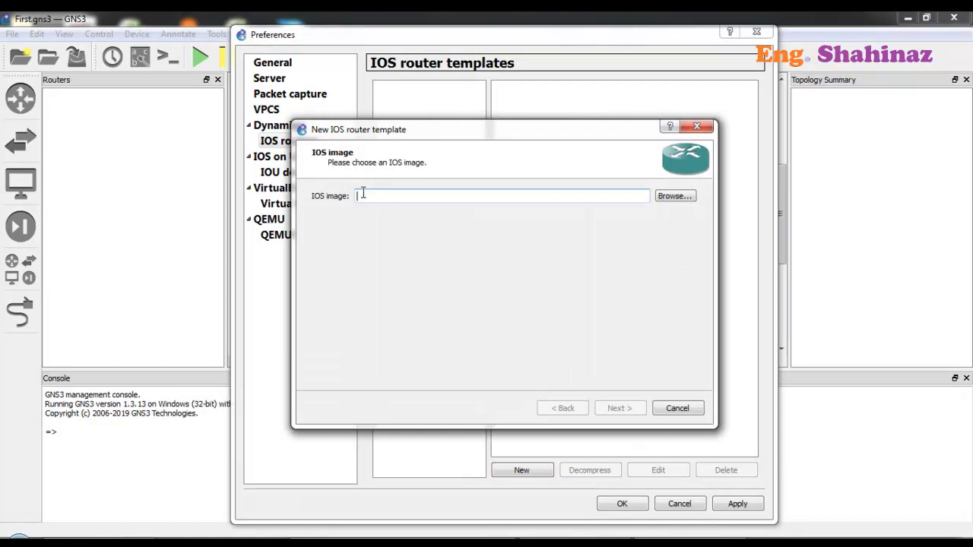
Load c7200-jk9s-mz.124-13b.bin from D:\CCNP\CCNP CD\Software & Programs\GNS3-IOS image as the template's IOS image and decompress it.
left_click(679, 197)
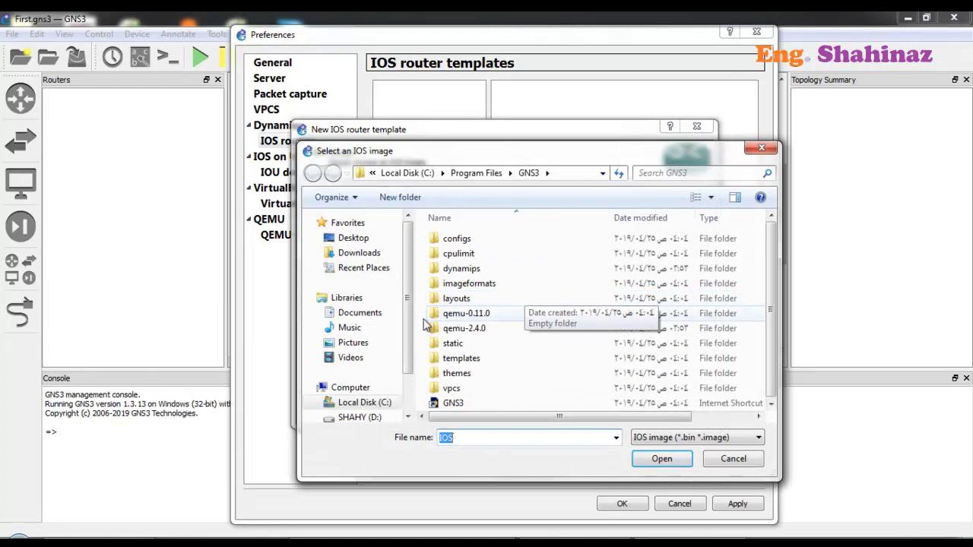
left_click(375, 418)
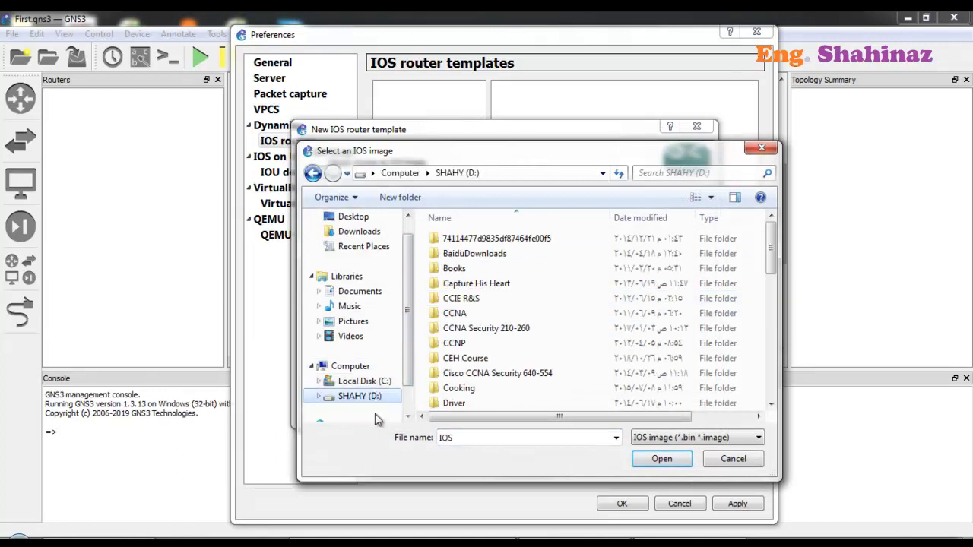
double_click(478, 343)
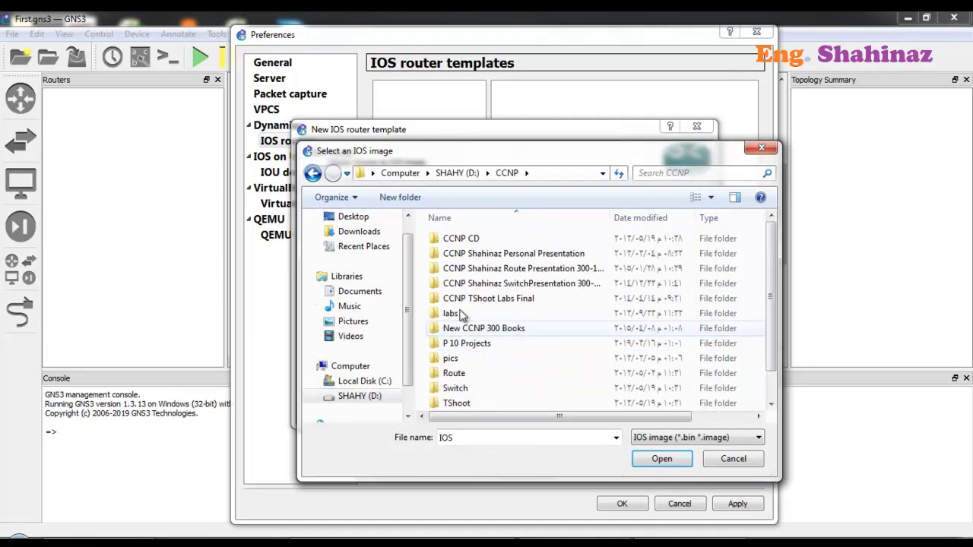
double_click(483, 240)
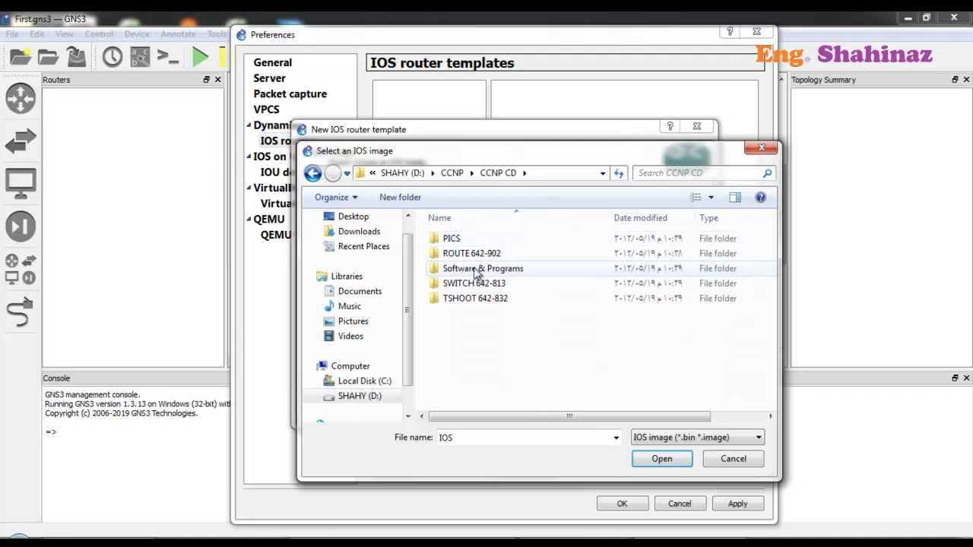
double_click(480, 268)
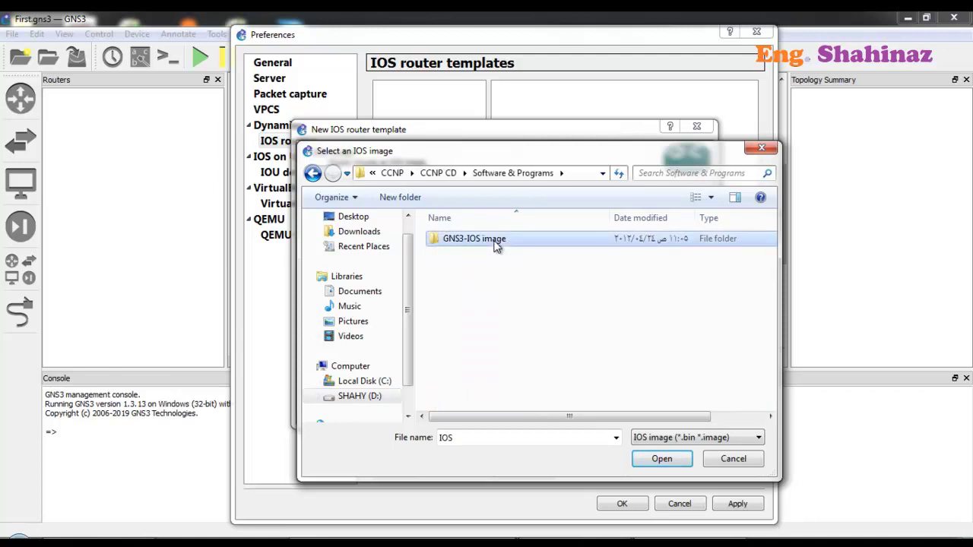
double_click(495, 241)
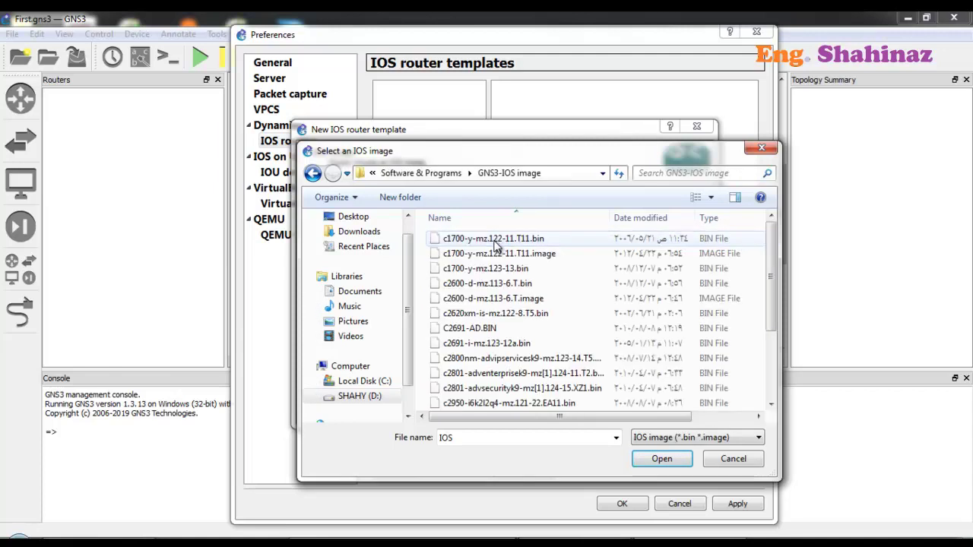
left_click(771, 405)
left_click_drag(771, 406, 771, 407)
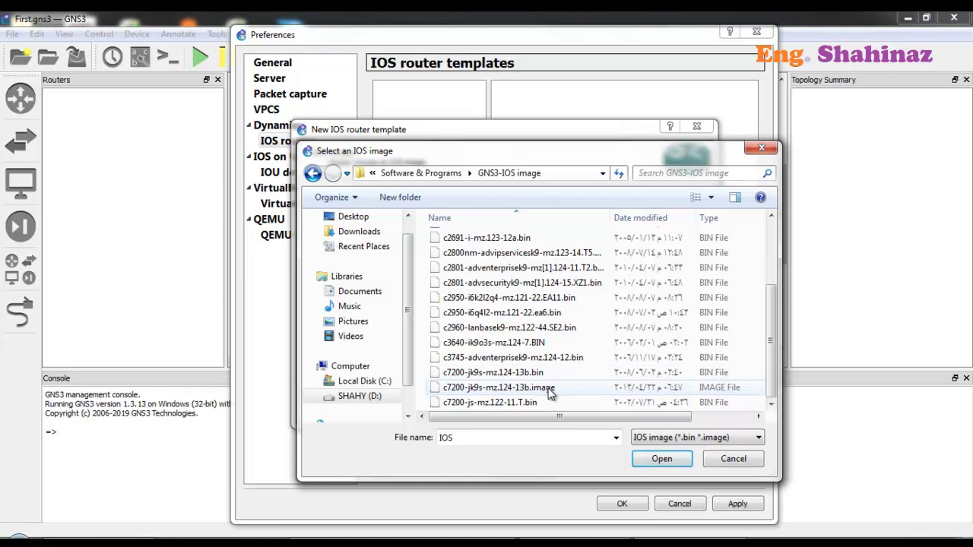
left_click(541, 374)
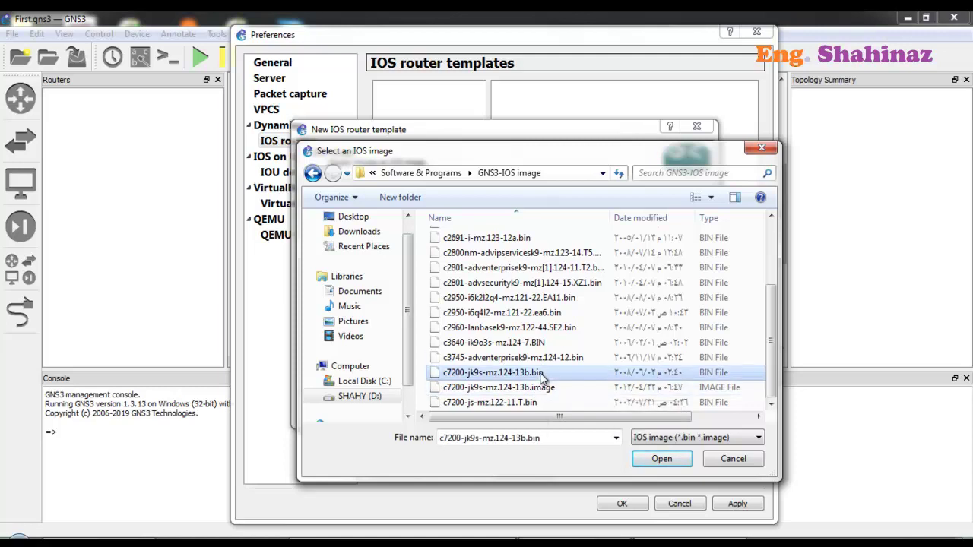
left_click(658, 456)
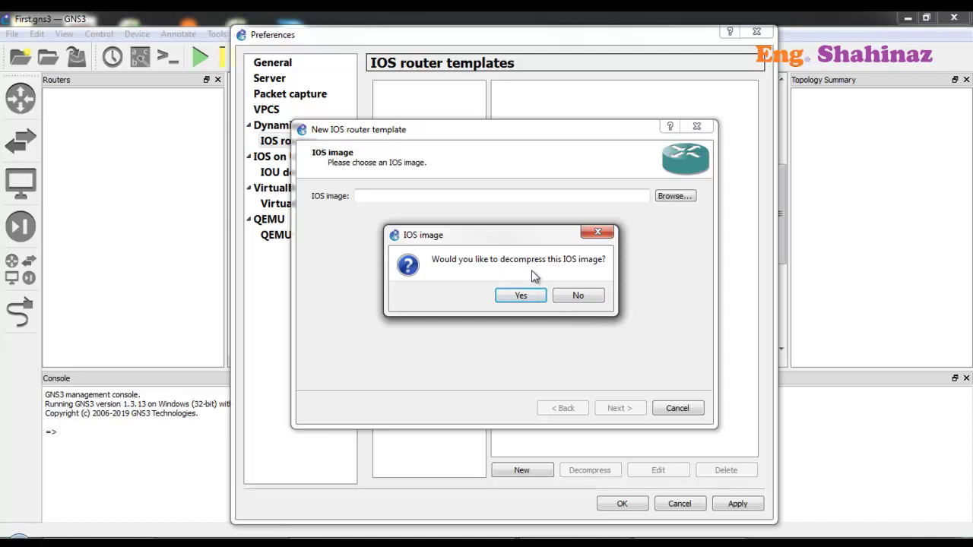
left_click(524, 296)
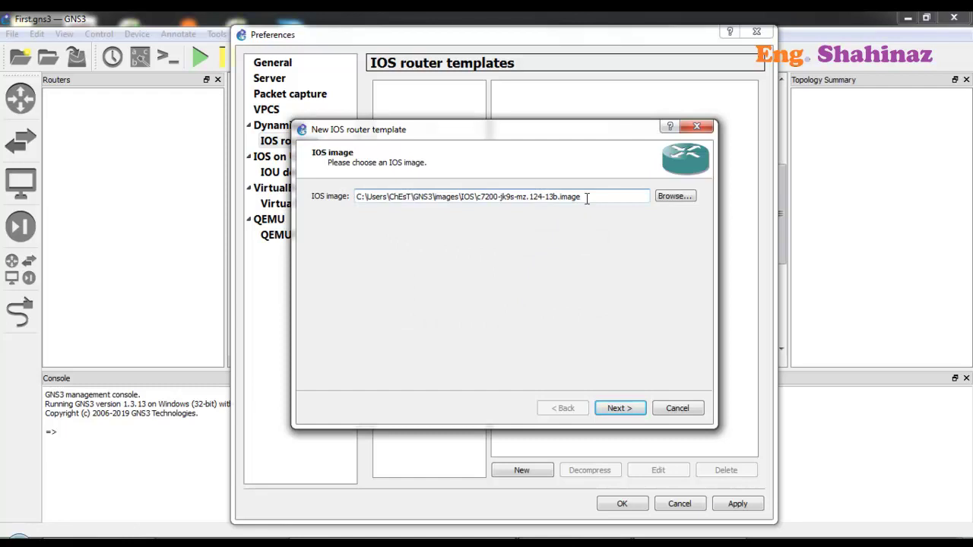
Accept the c7200 name and platform, 512 MiB default RAM, and only the C7200-IO-FE adapter in slot 0.
left_click(622, 412)
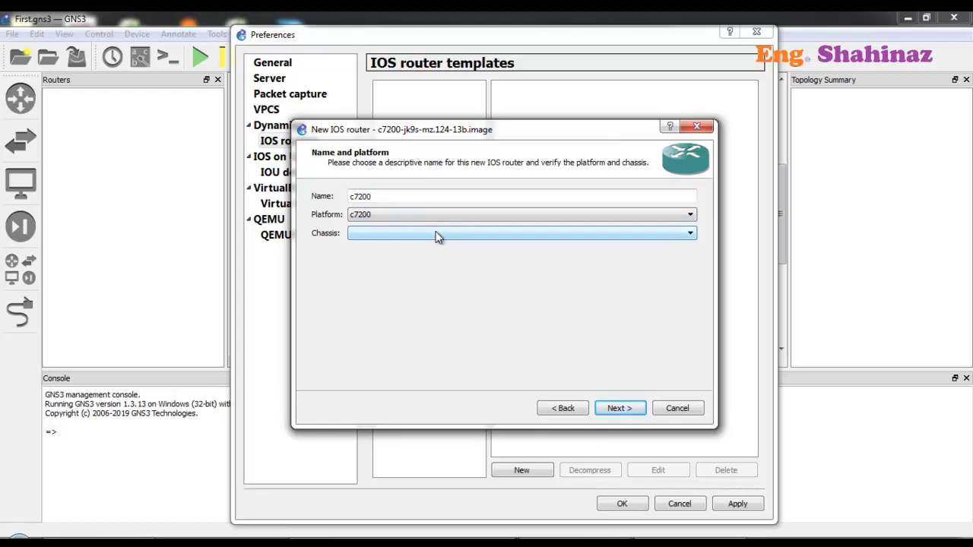
left_click(625, 411)
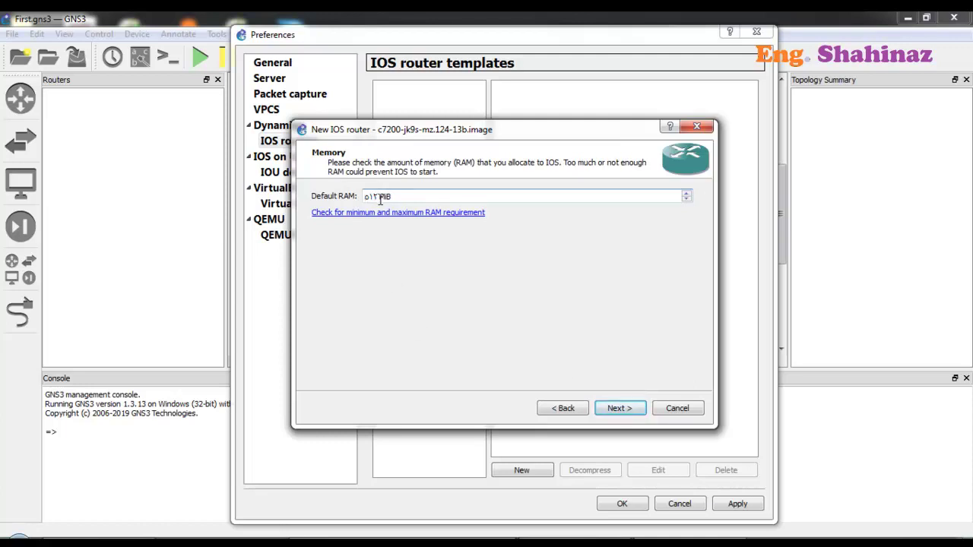
left_click(619, 408)
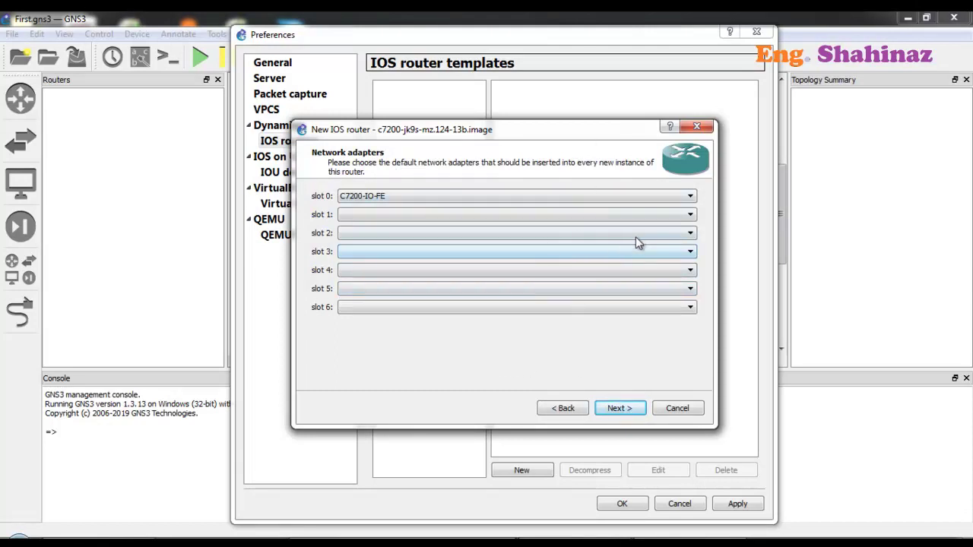
left_click(675, 217)
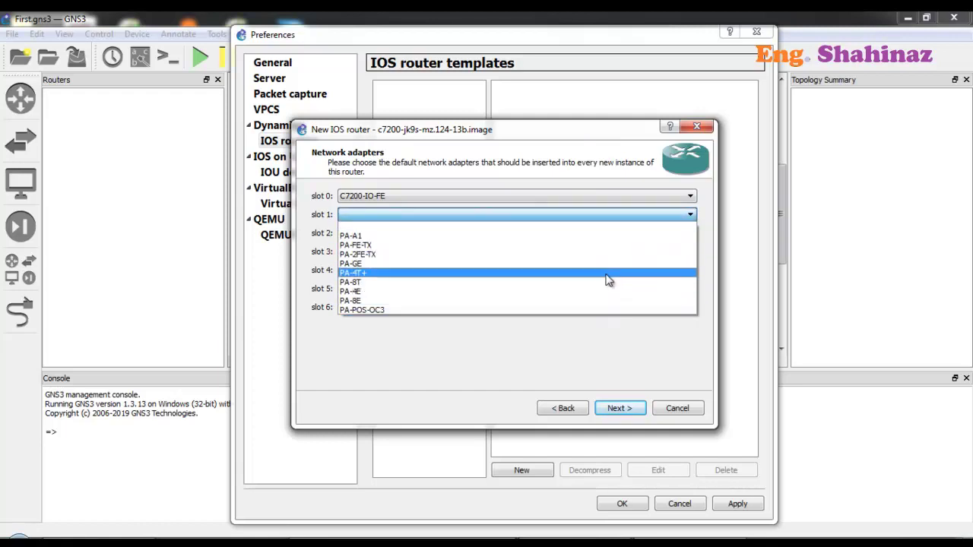
left_click(571, 349)
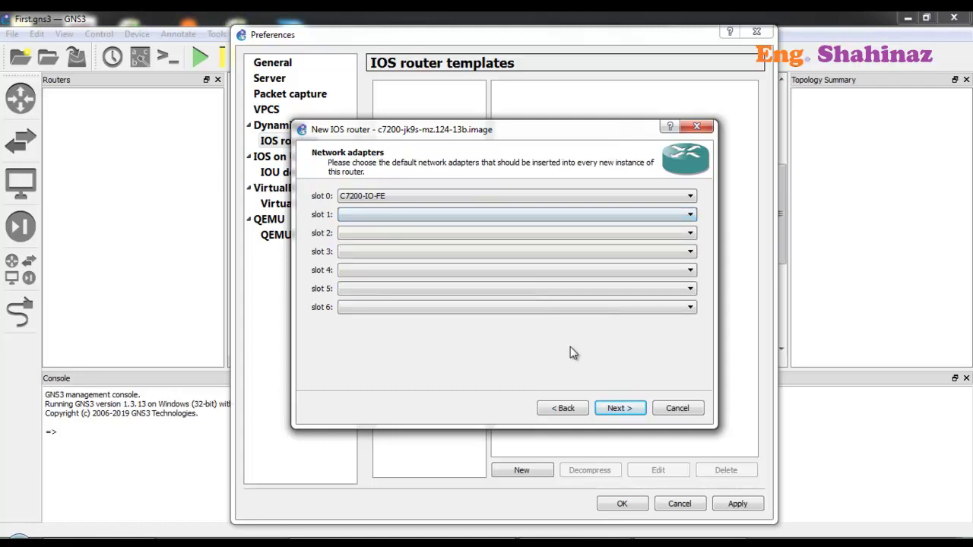
left_click(622, 410)
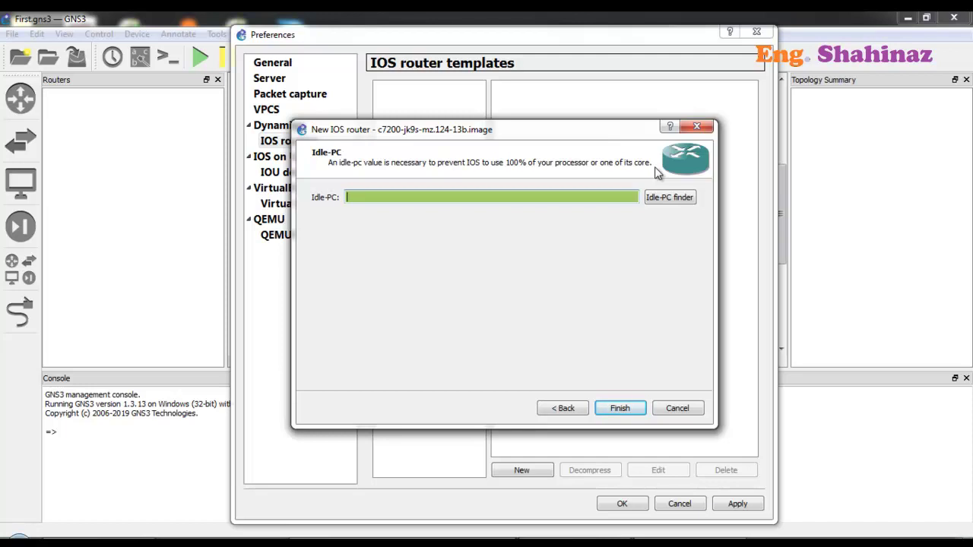
Generate an Idle-PC value for the c7200 image with the Idle-PC finder, then finish the template and save the preferences.
left_click(666, 201)
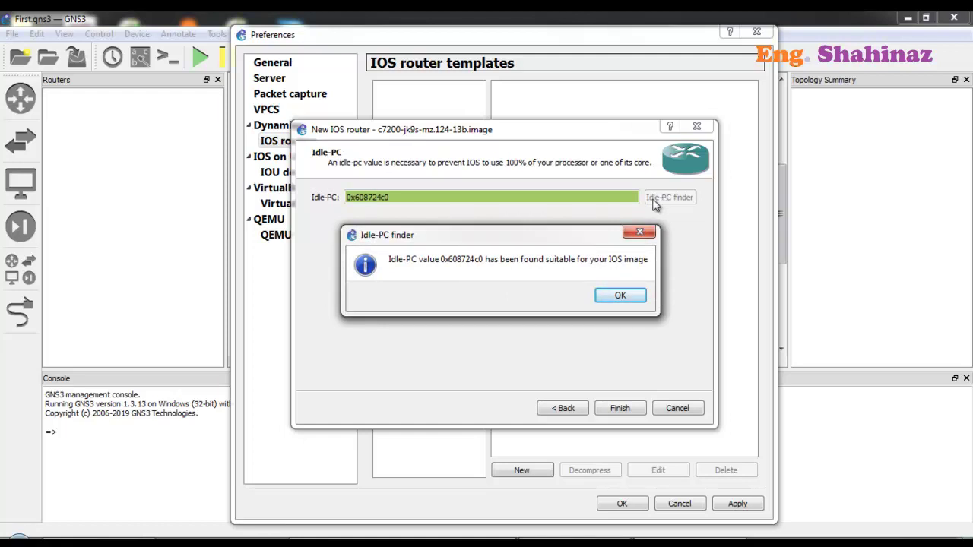
left_click(618, 297)
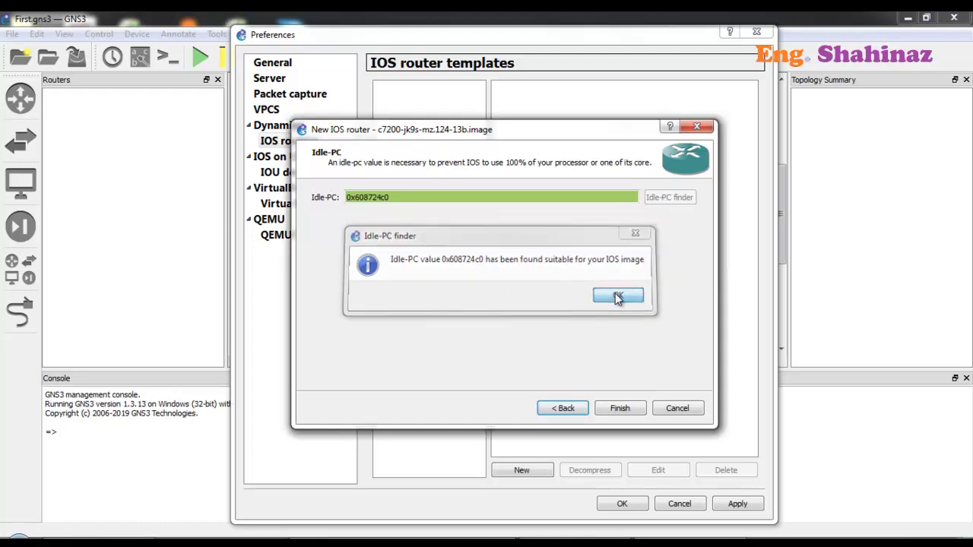
left_click(621, 409)
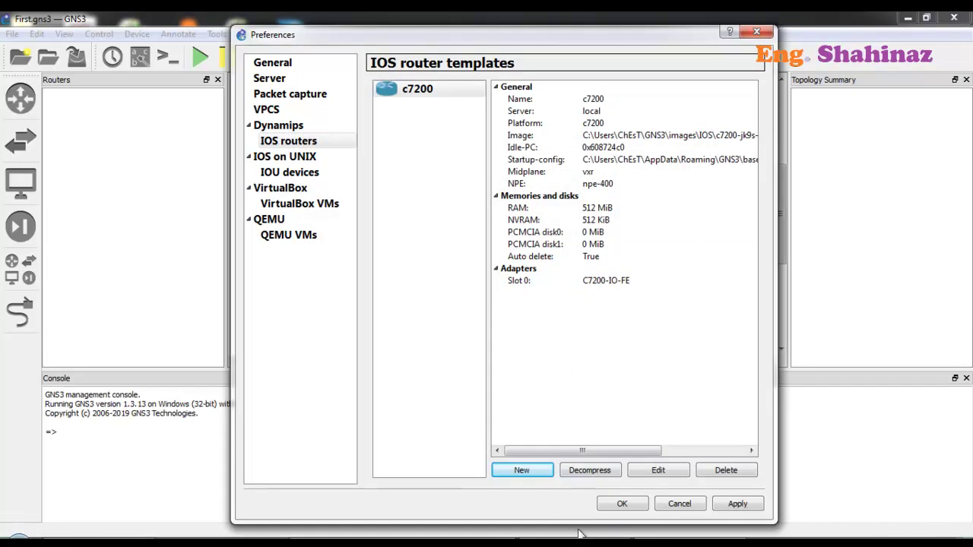
left_click(620, 507)
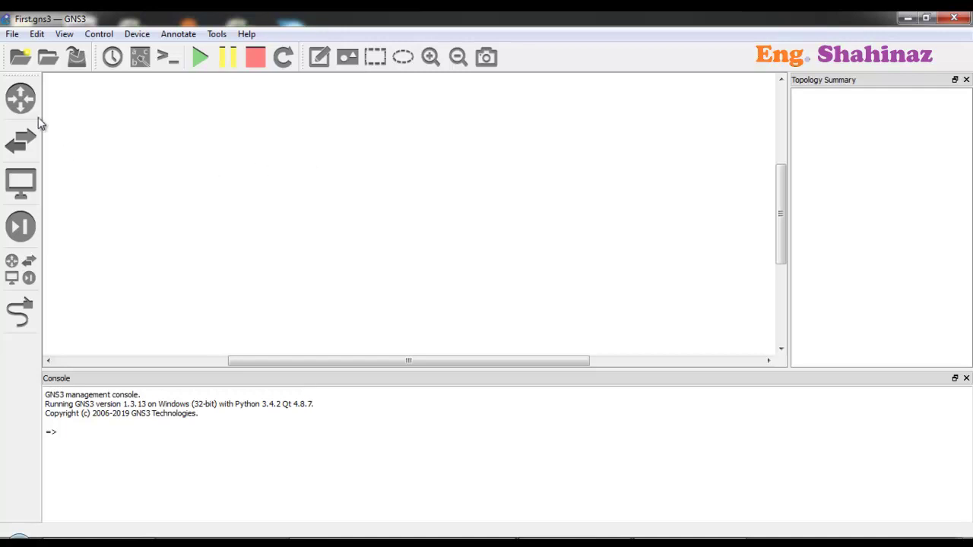
Place two c7200 routers in the workspace and align them side by side with a gap between them.
left_click(20, 96)
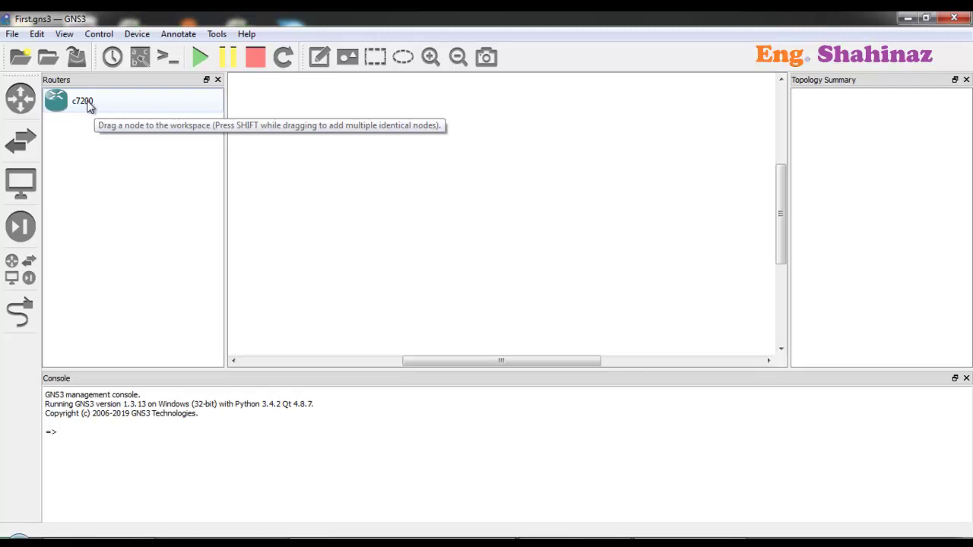
left_click_drag(88, 106, 328, 188)
left_click_drag(97, 101, 581, 166)
left_click_drag(322, 183, 372, 155)
left_click(289, 259)
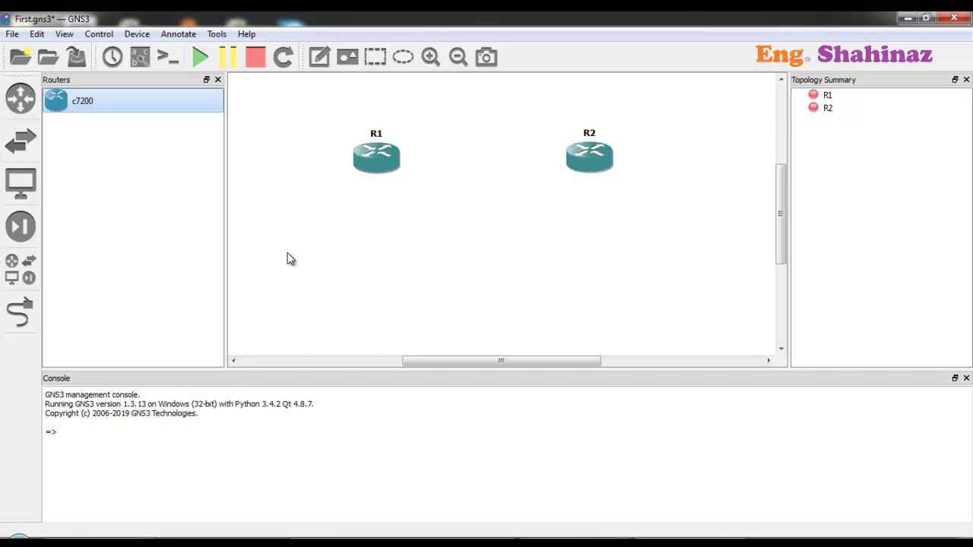
left_click(261, 148)
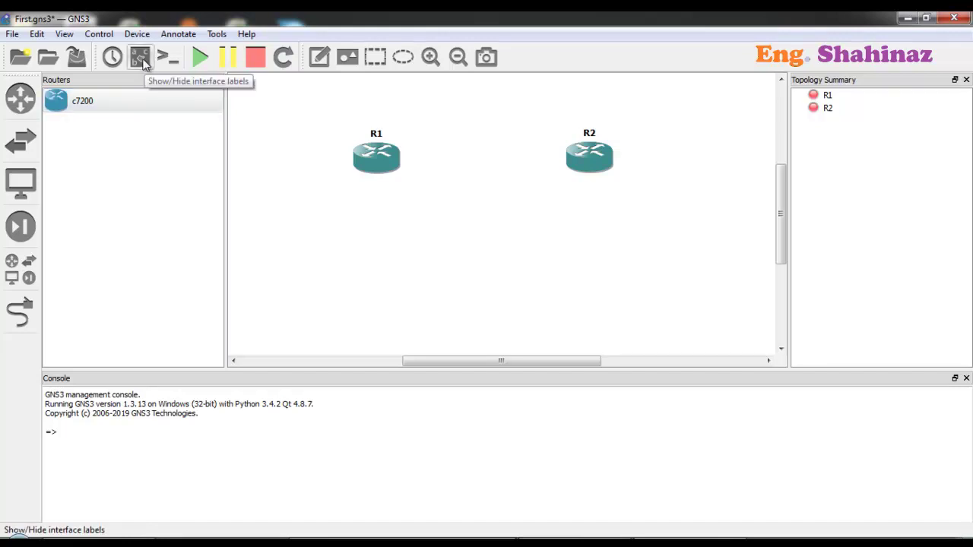
Show the interface labels and link FastEthernet0/0 on R1 to FastEthernet0/0 on R2.
left_click(141, 66)
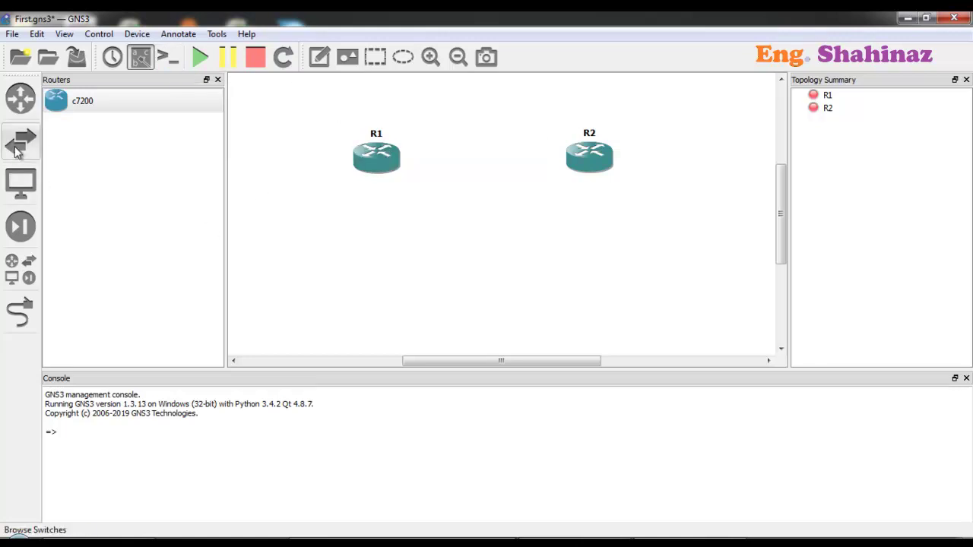
left_click(20, 318)
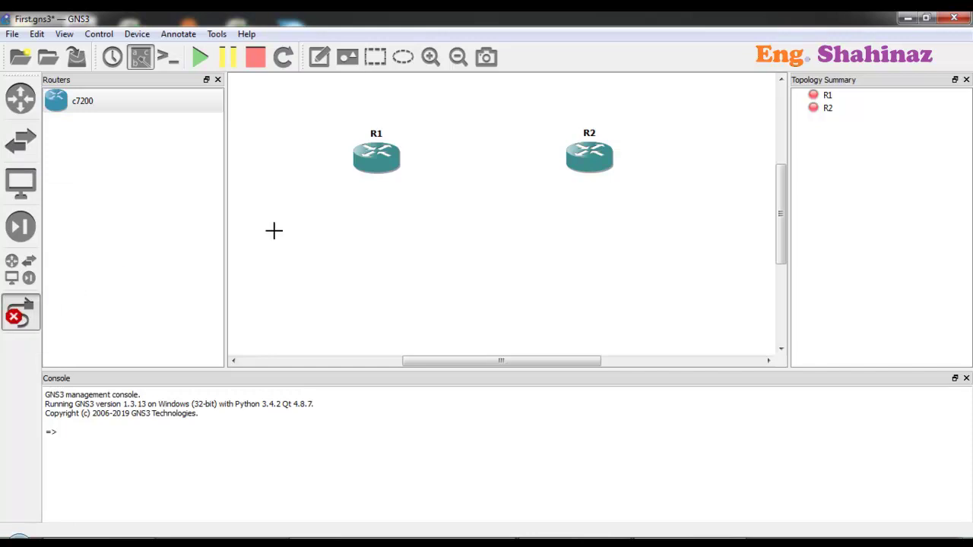
left_click(386, 148)
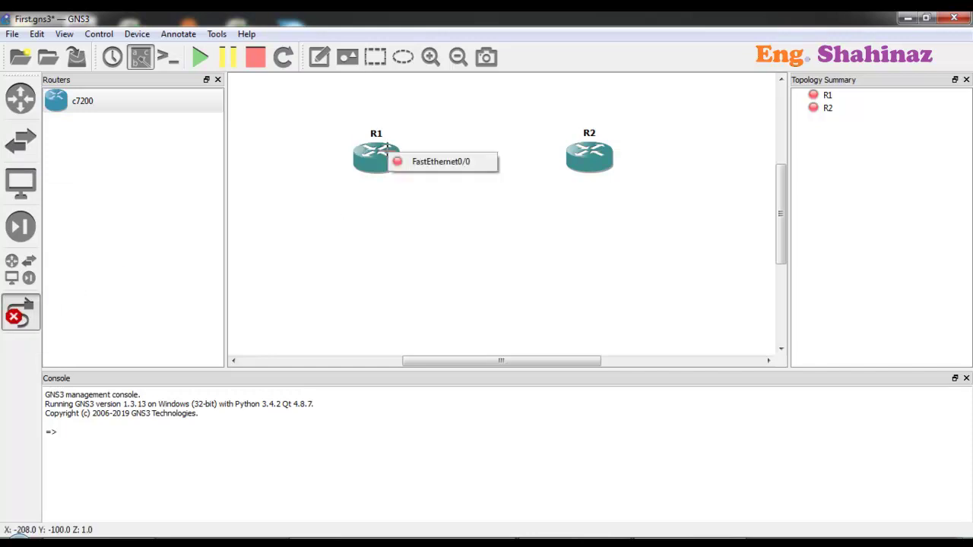
left_click(430, 161)
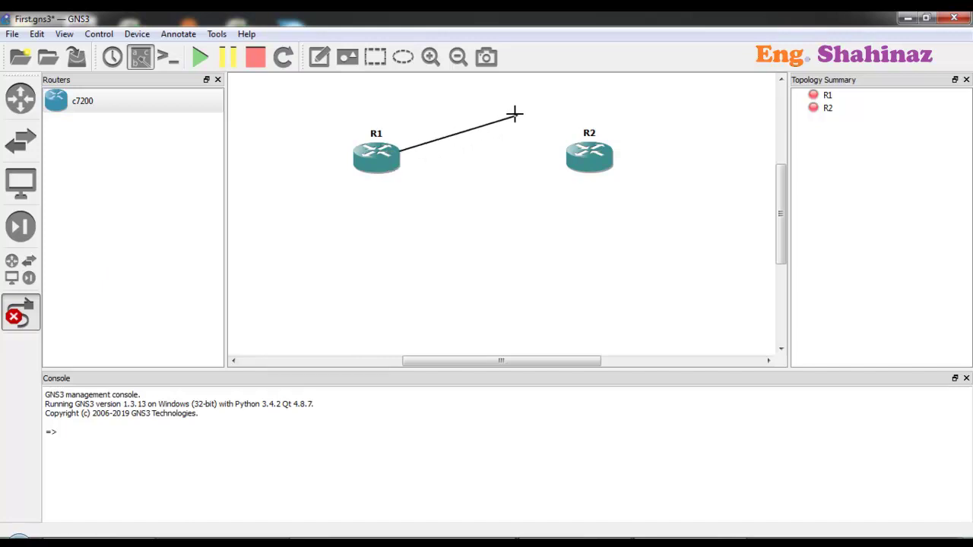
left_click(590, 160)
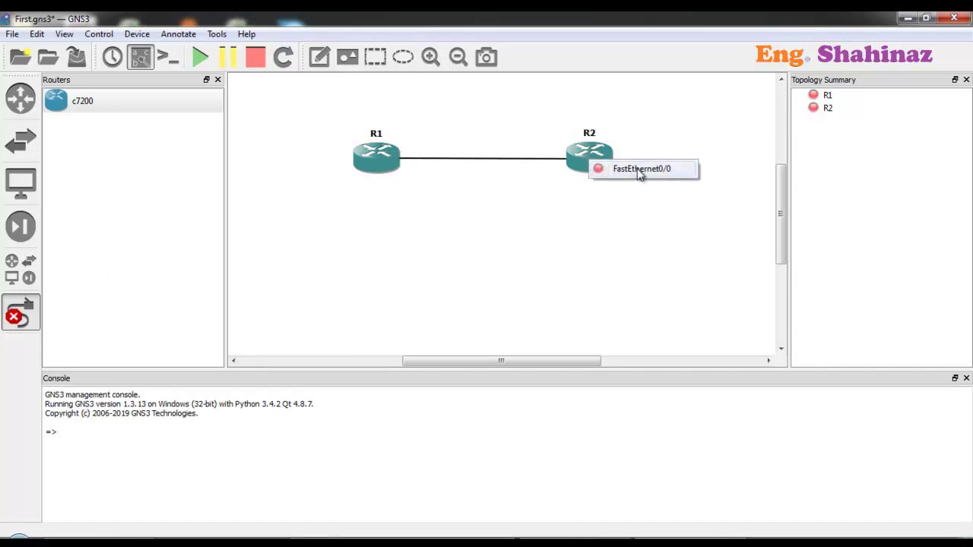
left_click(640, 169)
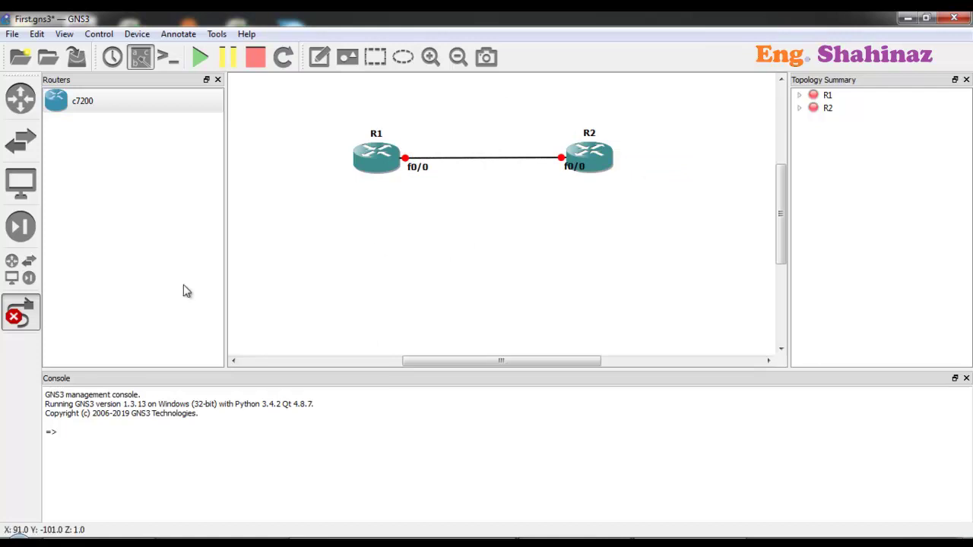
left_click(21, 312)
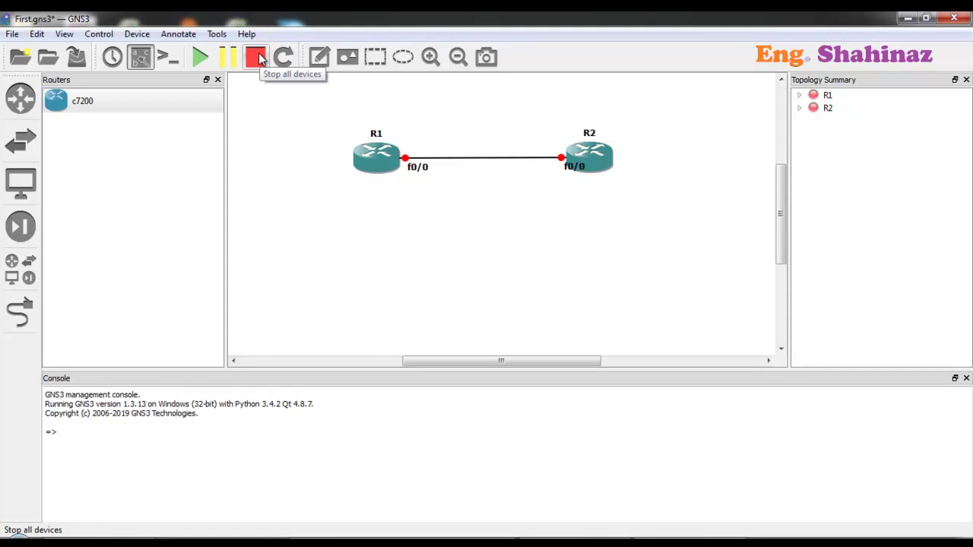
Review the device commands available for R1 and start all devices in the topology.
right_click(387, 155)
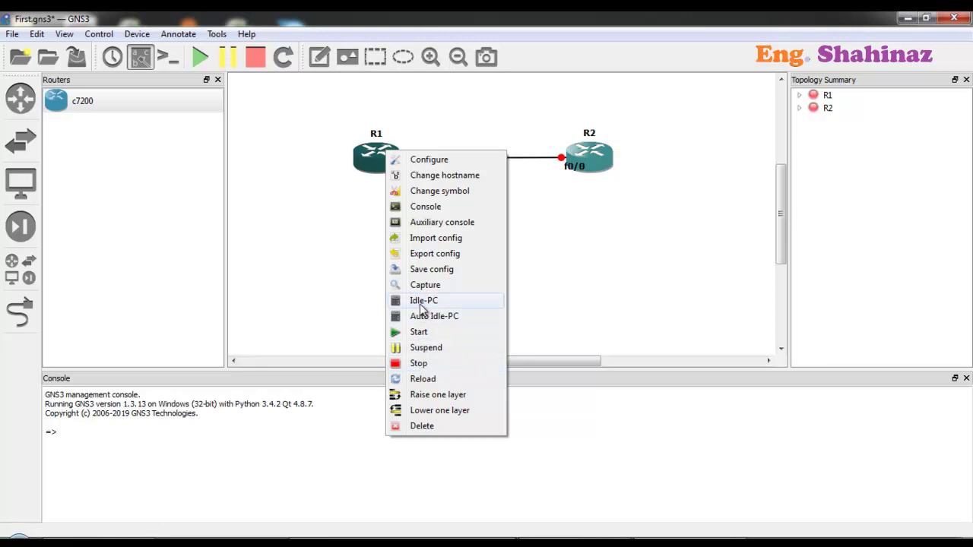
left_click(311, 278)
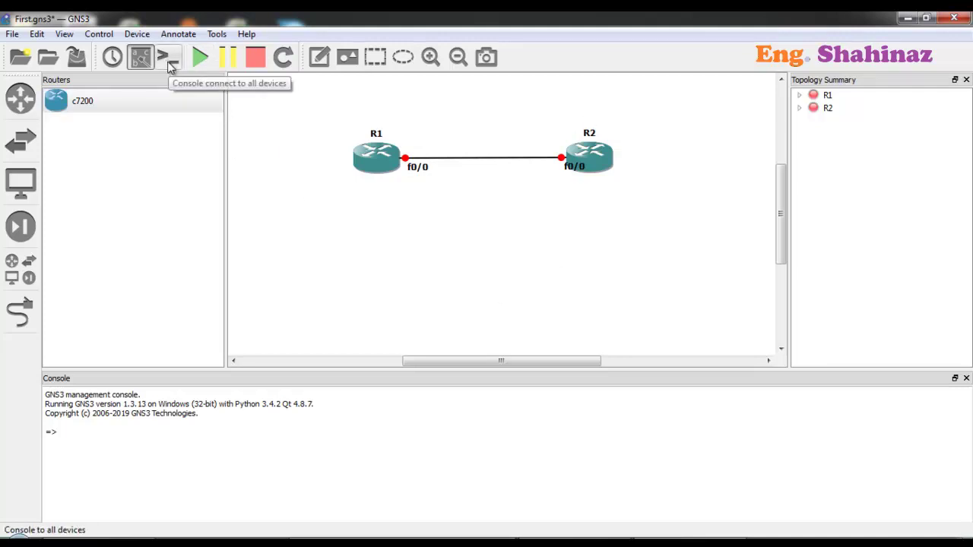
right_click(367, 160)
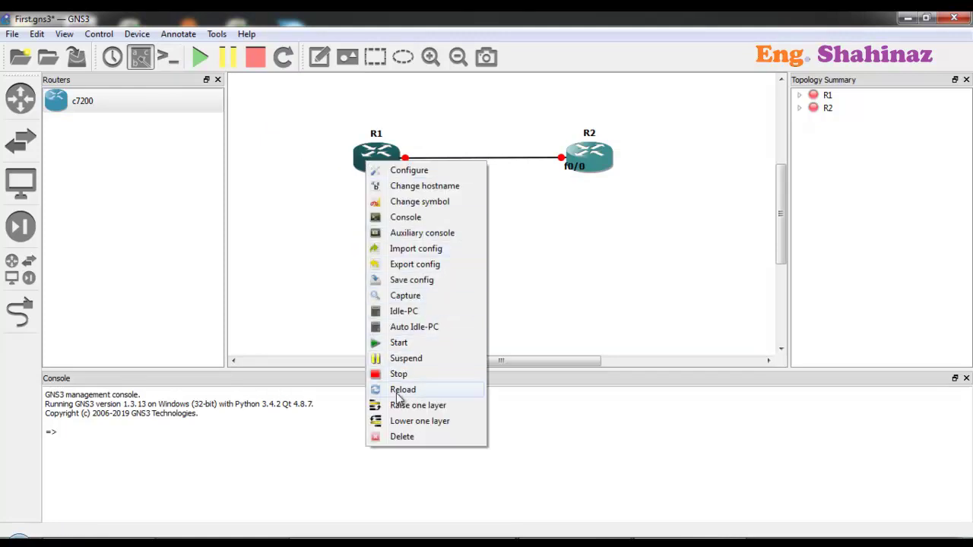
left_click(302, 260)
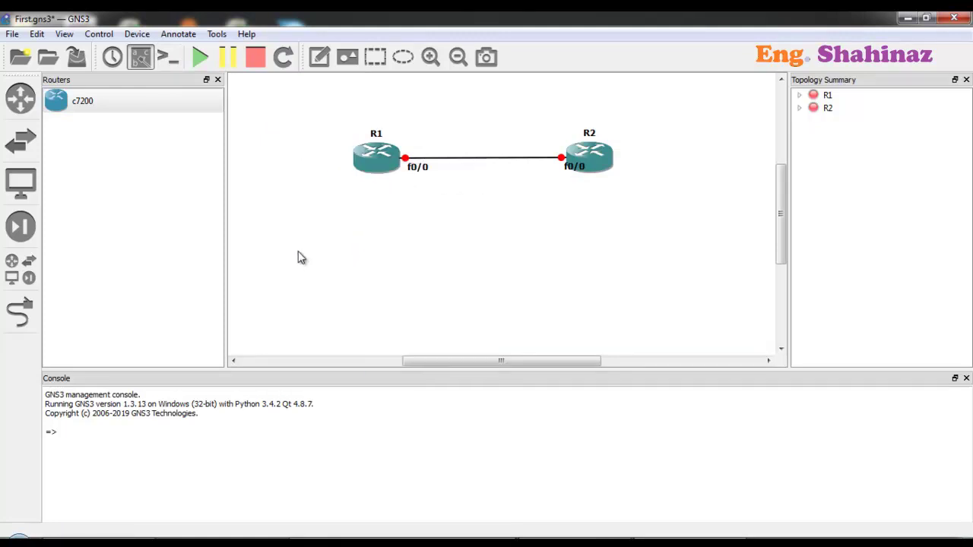
left_click(199, 59)
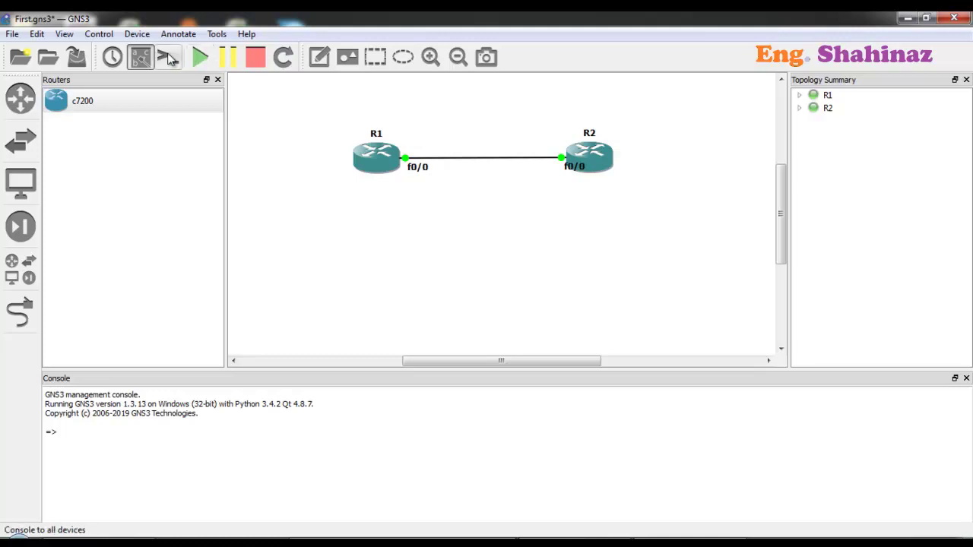
Open consoles to all devices and bring the R2 console to its privileged prompt.
left_click(168, 59)
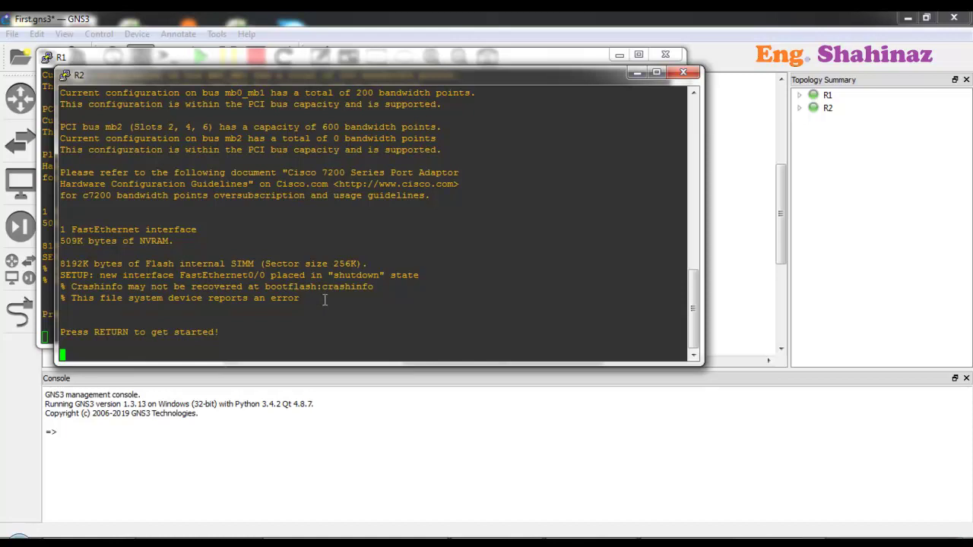
key("Return")
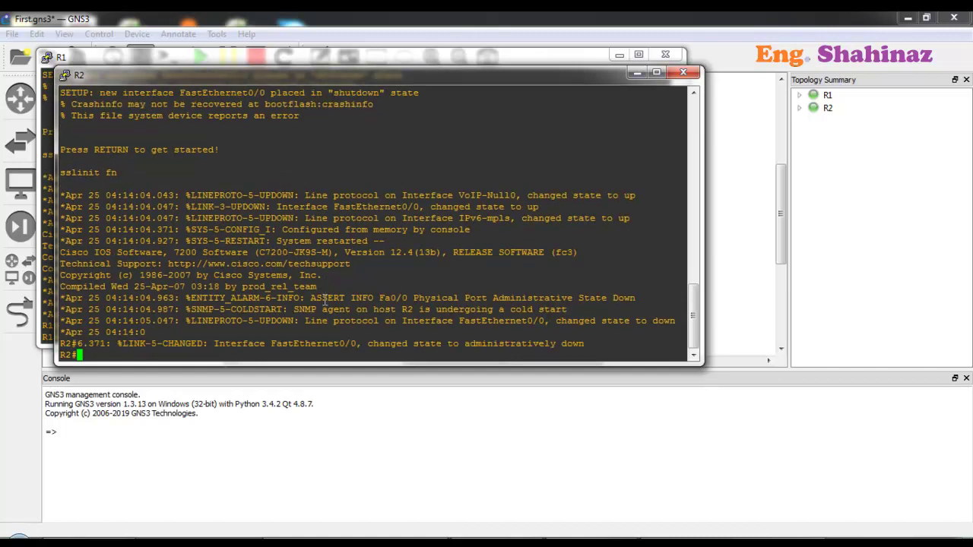
key("Return")
key("Return")
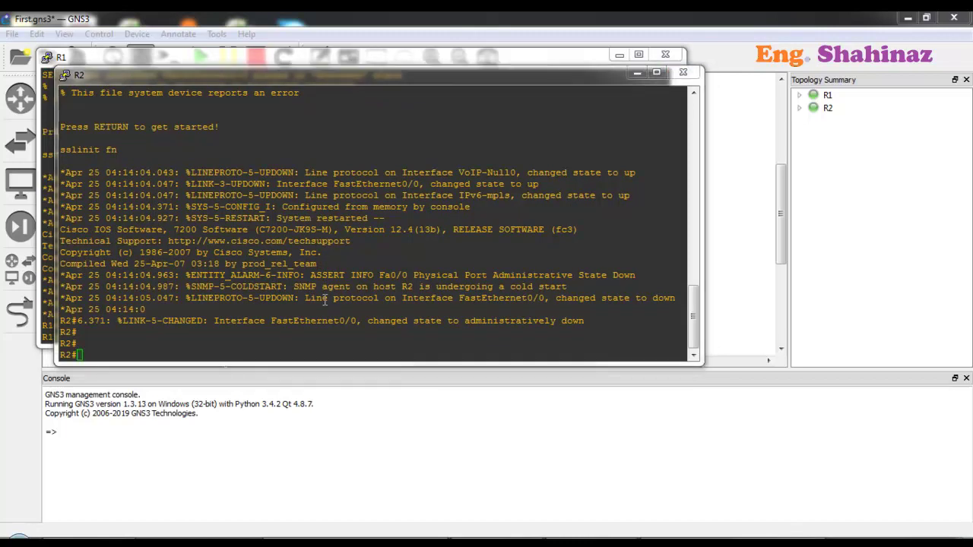
Check the CPU usage in the performance view of Windows Task Manager while both routers run, then close it.
key("ctrl+shift+Escape")
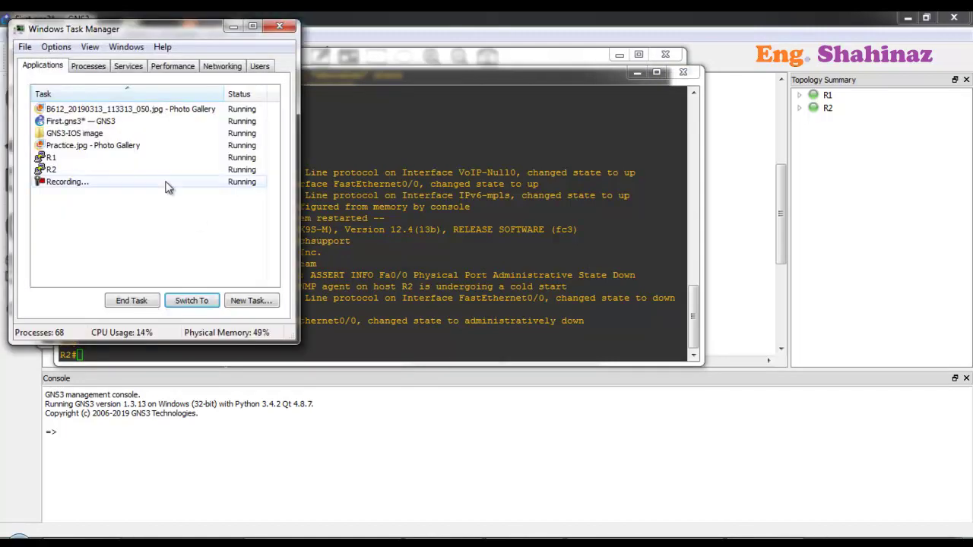
left_click(168, 67)
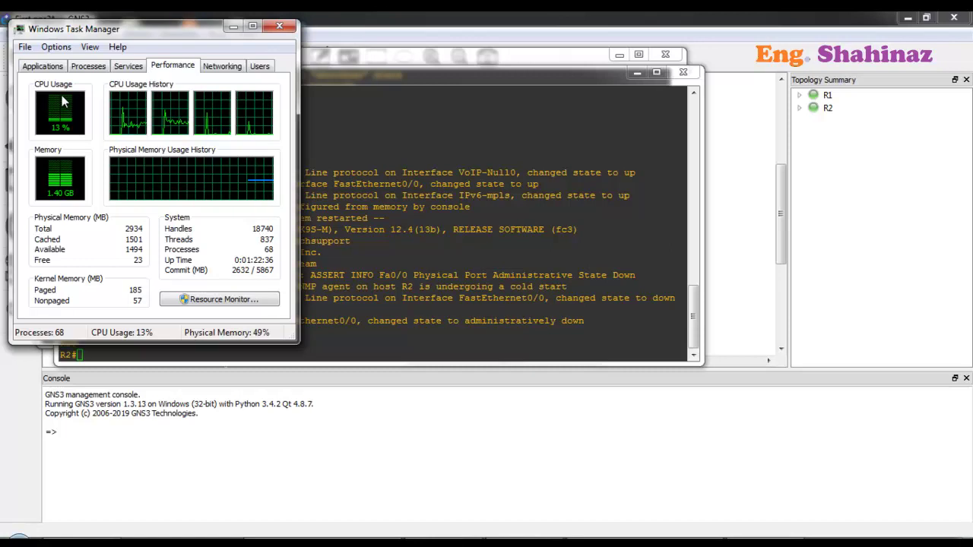
left_click(282, 28)
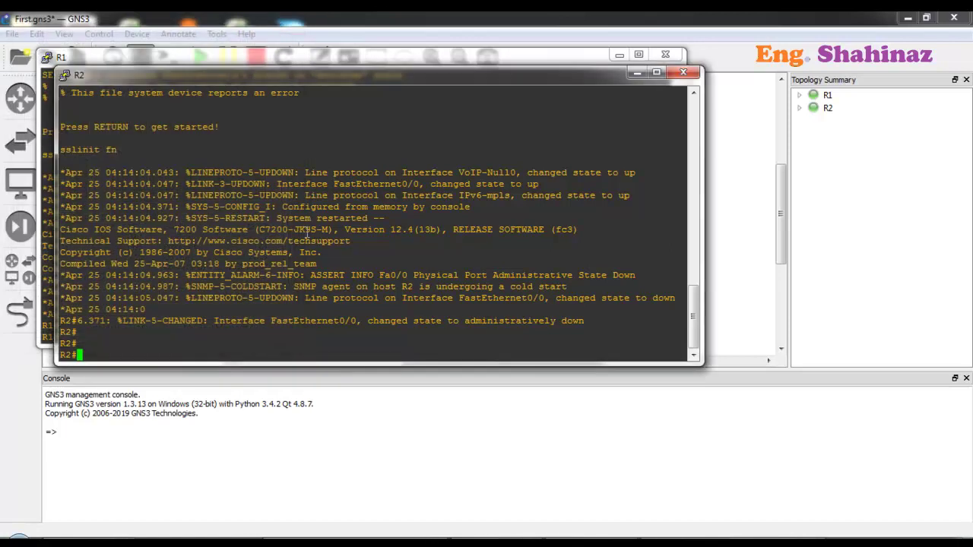
Enter global configuration mode on R2 with conf t, keeping Task Manager's performance view open behind the console.
type("conf t")
key("Return")
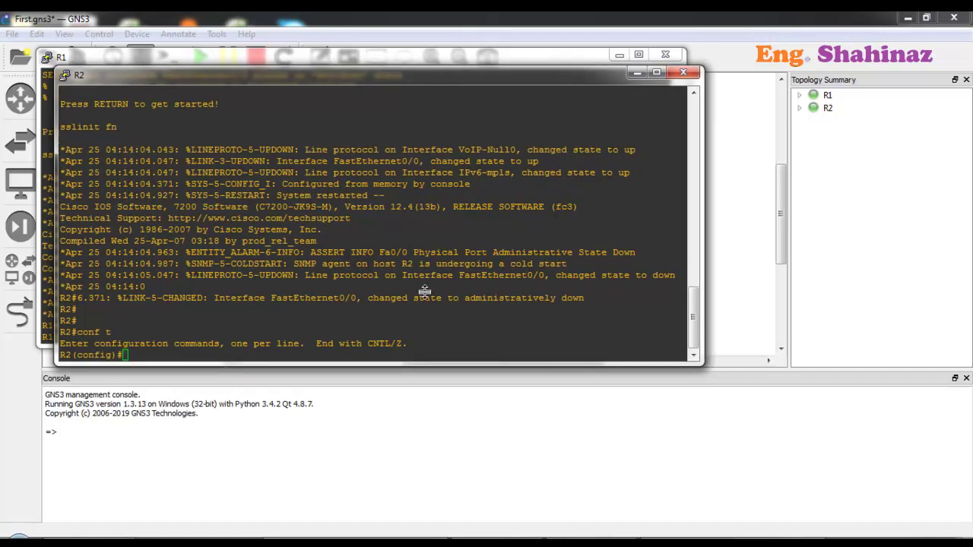
key("ctrl+shift+Escape")
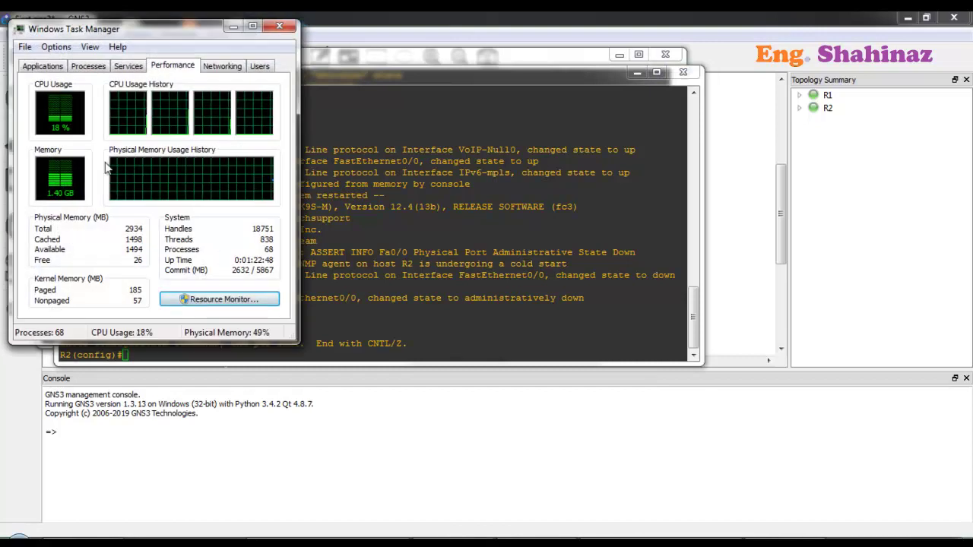
left_click(389, 253)
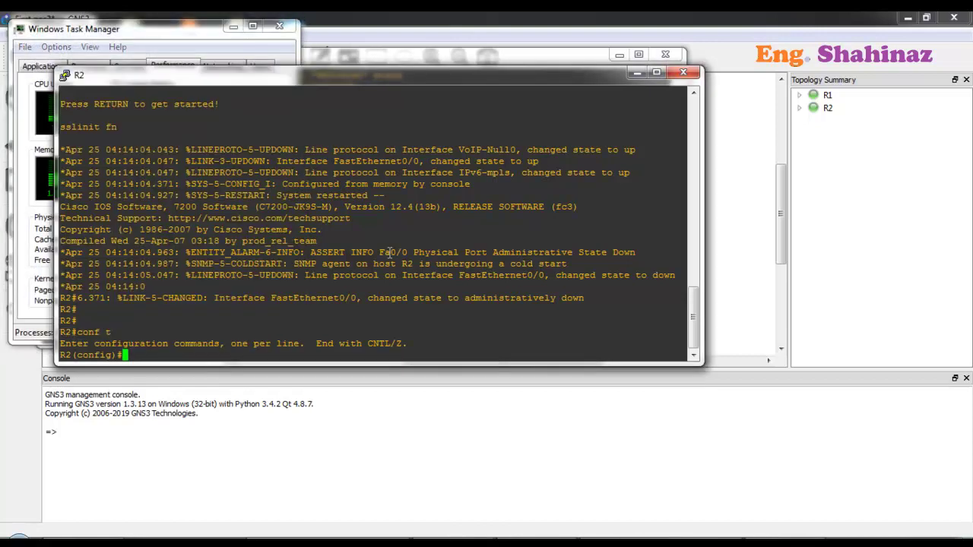
key("Return")
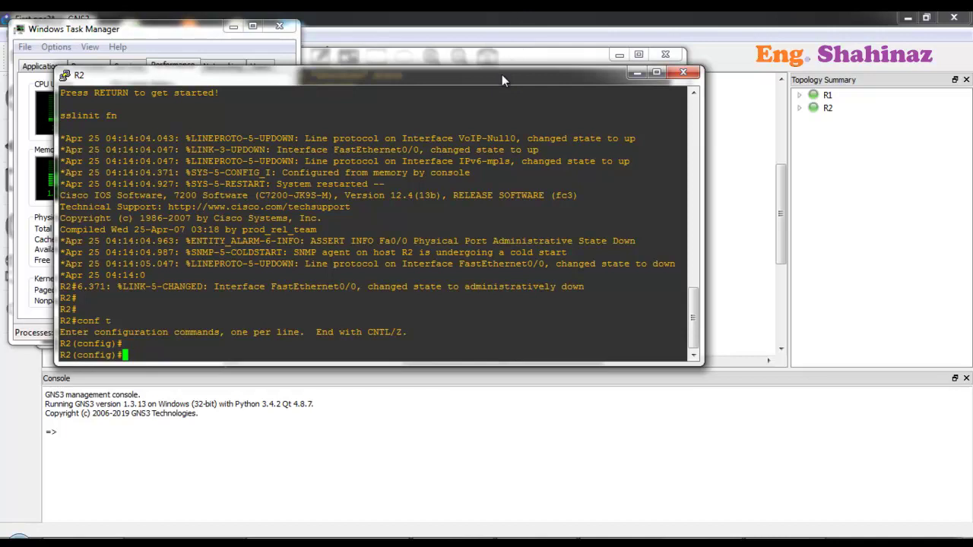
Bring the R1 console forward, offset it from R2's console, and enter global configuration mode with conf t.
left_click(635, 63)
left_click_drag(635, 63, 668, 64)
key("Return")
key("Return")
key("Return")
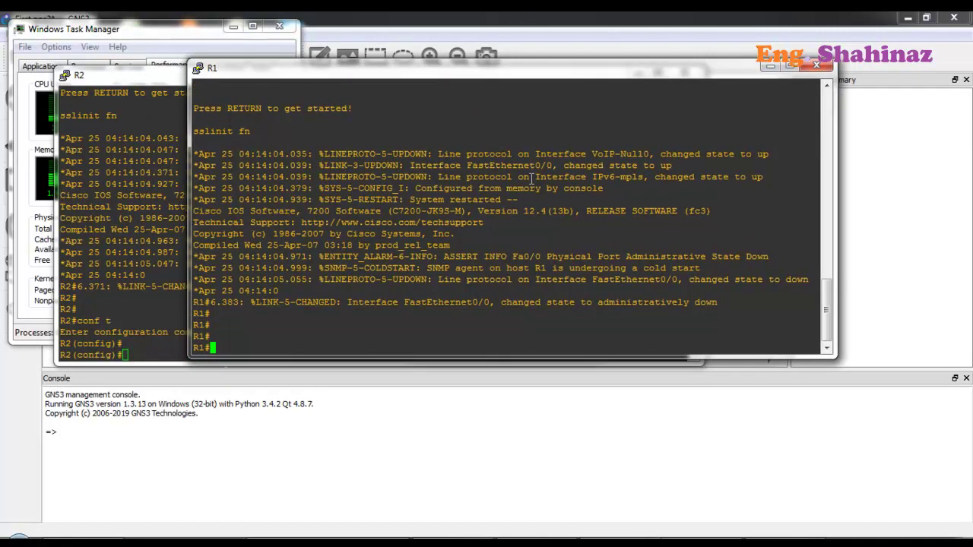
type("conf t")
key("Return")
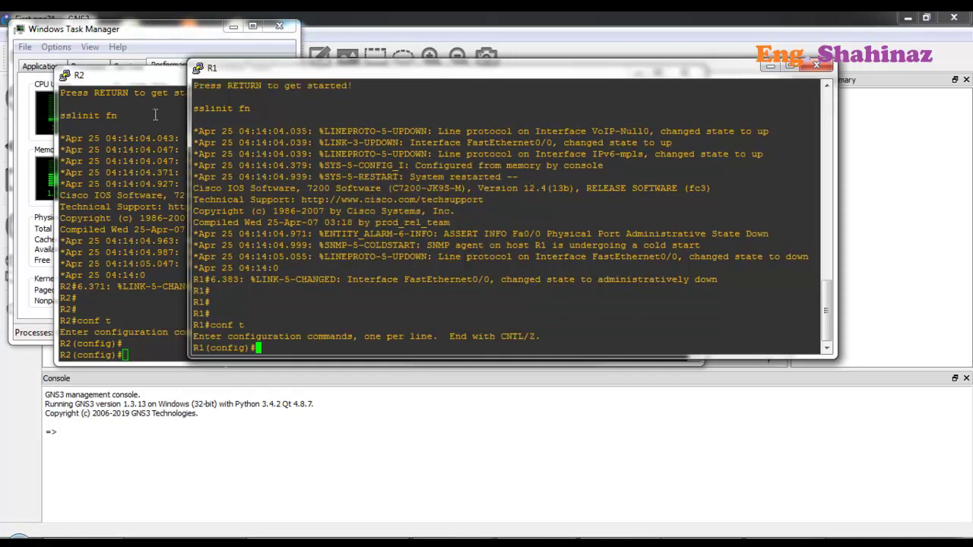
Recheck the CPU usage in Task Manager with both routers in configuration mode, then close Task Manager.
left_click(138, 33)
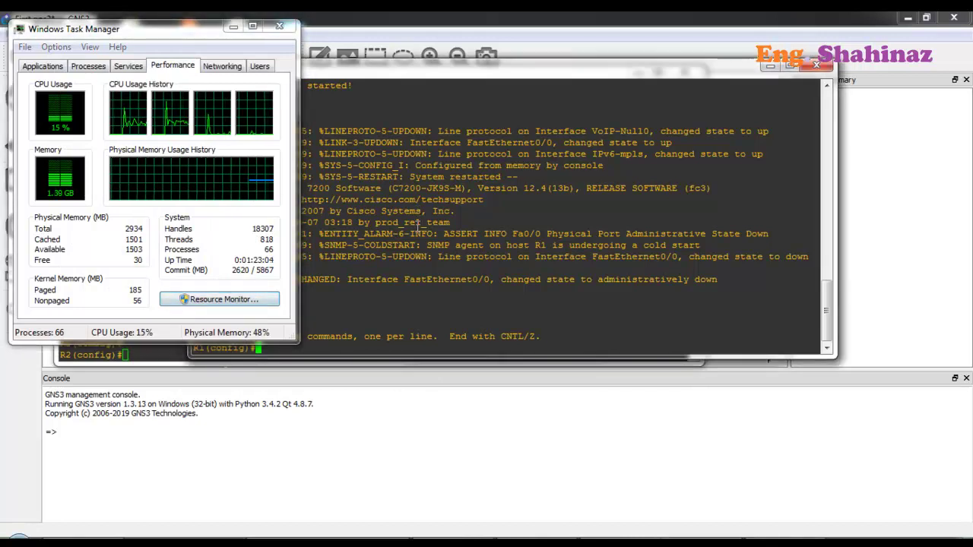
left_click(373, 342)
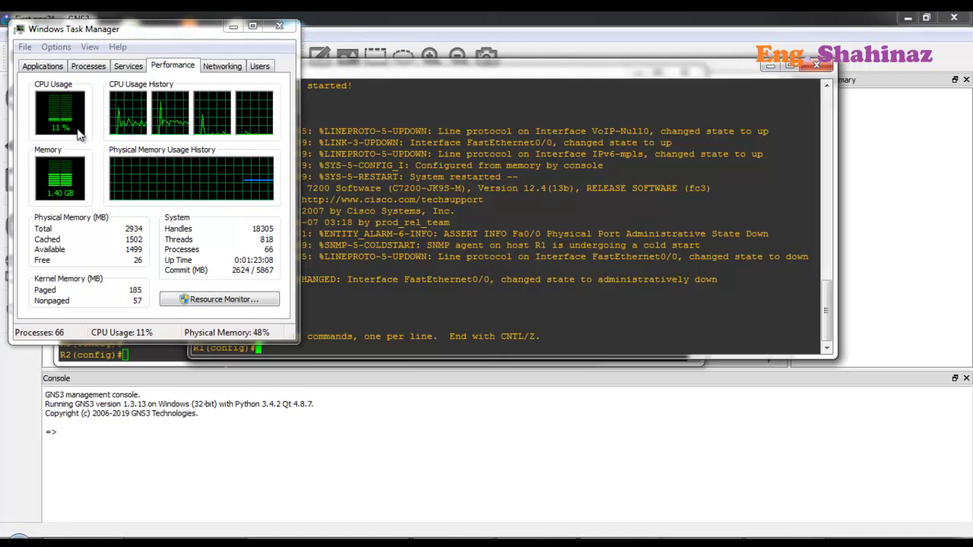
left_click(279, 26)
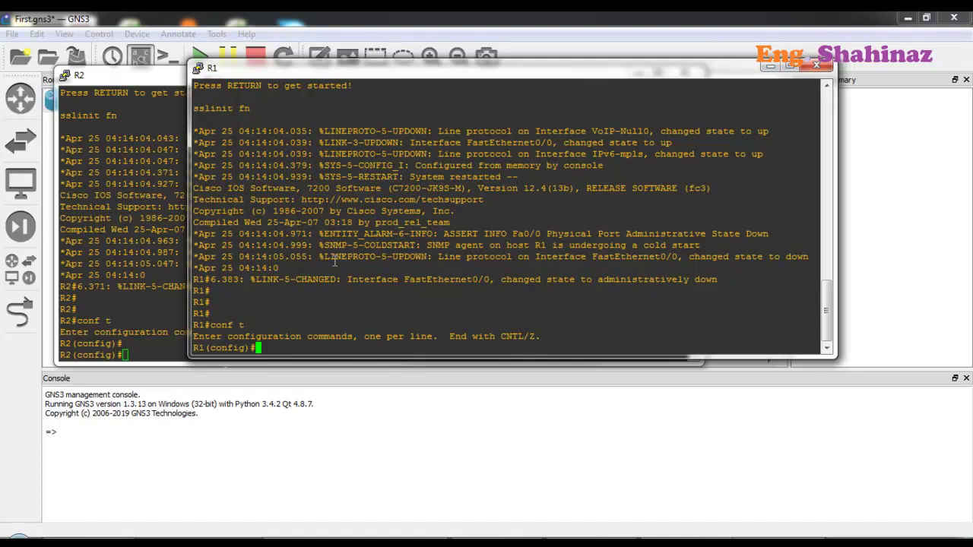
Enable interface fa 0/0 on R1 with no shut and assign it IP address 200.1.1.1 with mask 255.255.255.0.
type("int fa 0/[~")
key("BackSpace")
key("BackSpace")
type("0")
key("Return")
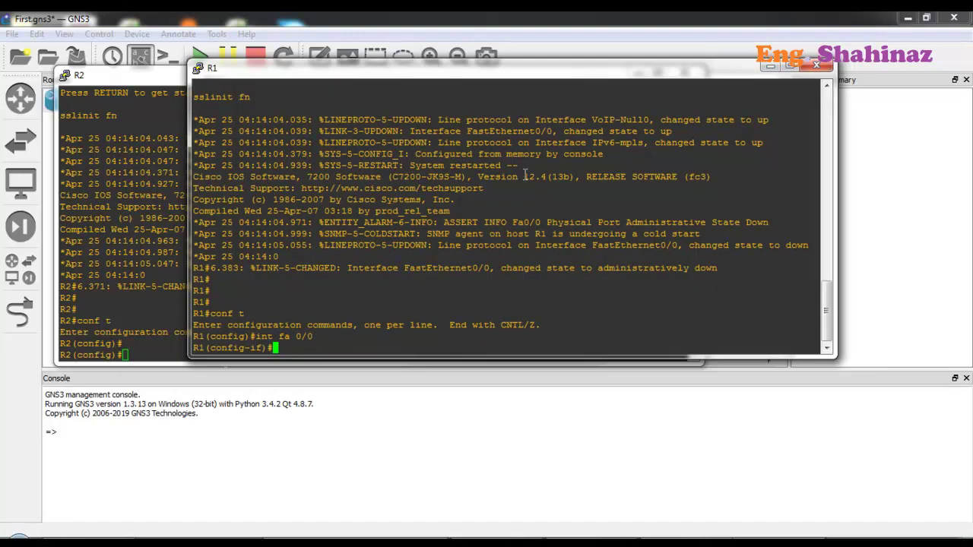
left_click(772, 67)
left_click(683, 72)
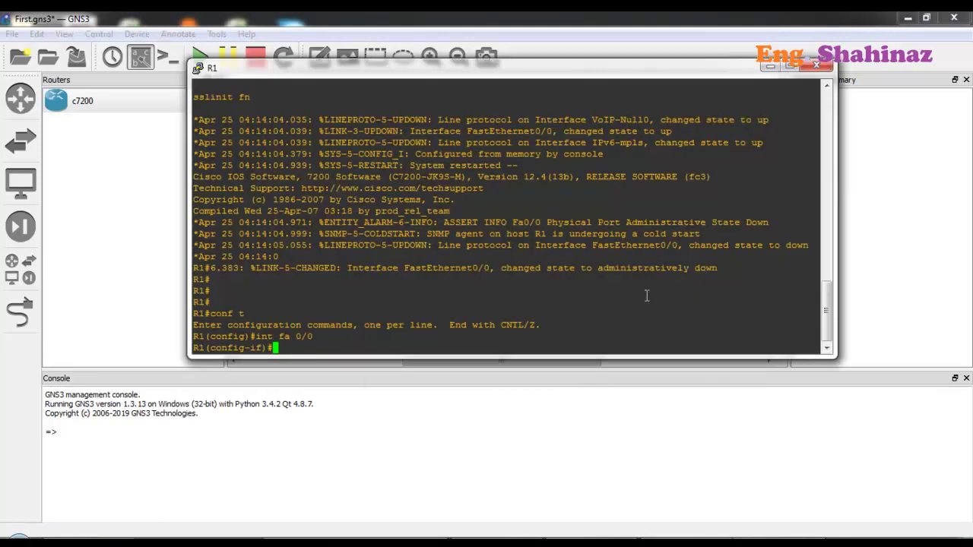
type("no shut")
key("Return")
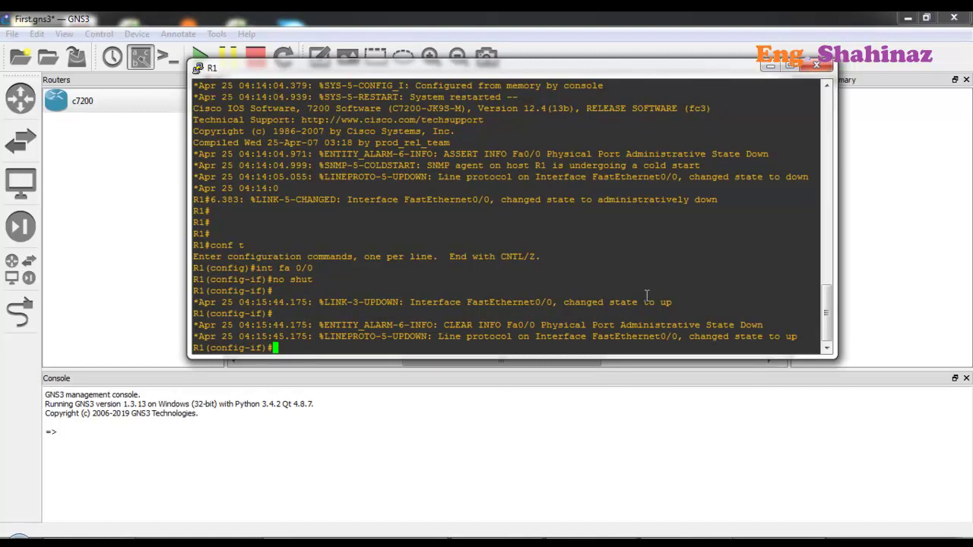
type("ip address 200.1.1.1 255.255.255.0")
key("Return")
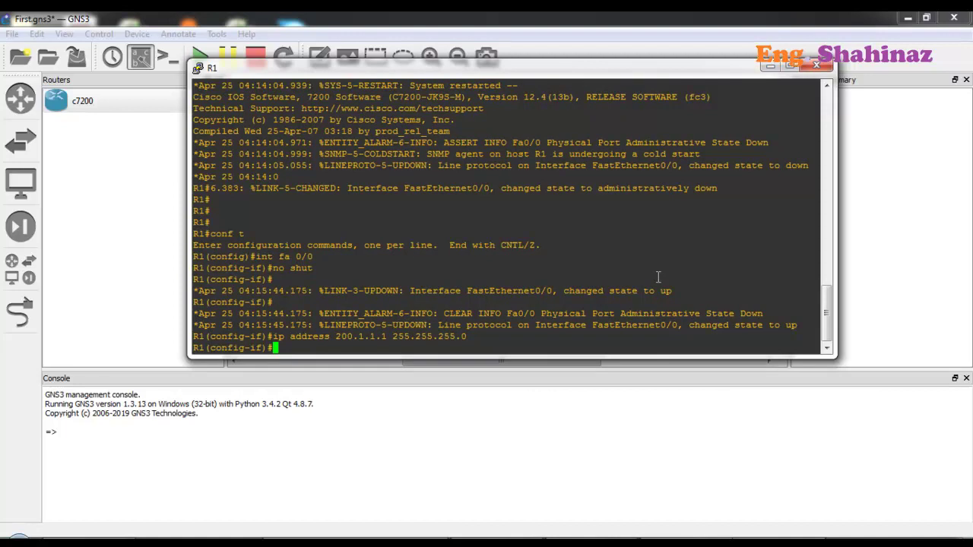
Switch to the R2 console, enable interface fa 0/0, and assign it IP address 200.1.1.2 with mask 255.255.255.0.
key("alt+Tab")
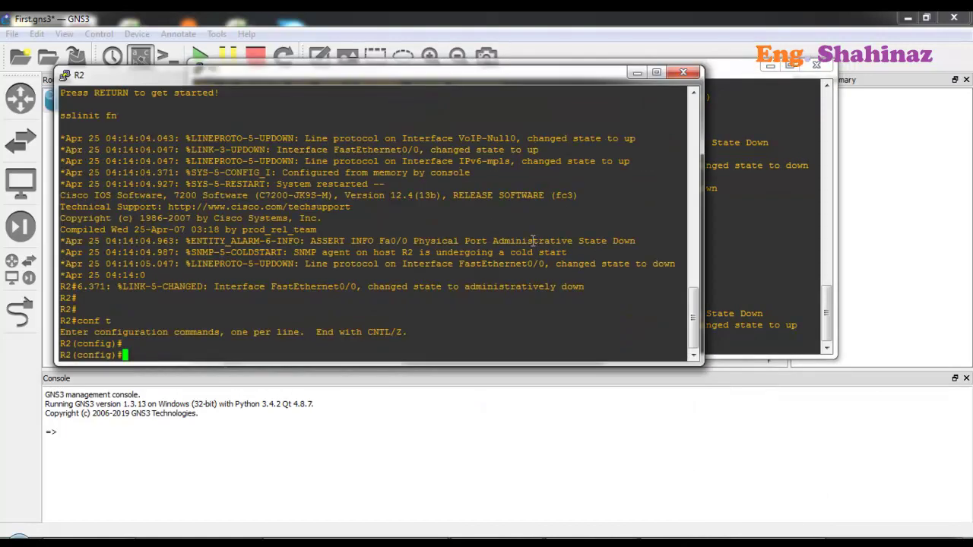
type("int fa 0/0")
key("Return")
type("no shut")
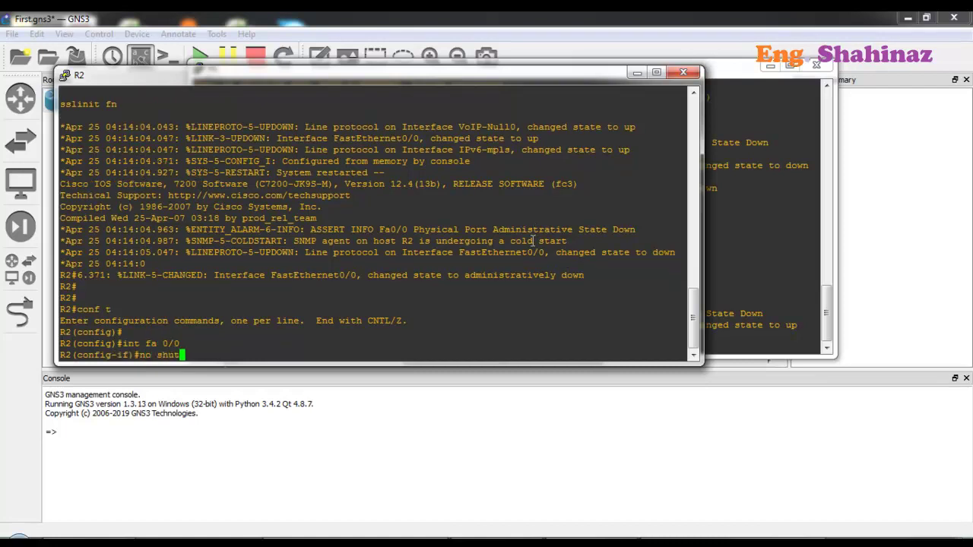
key("Return")
type("ip ad")
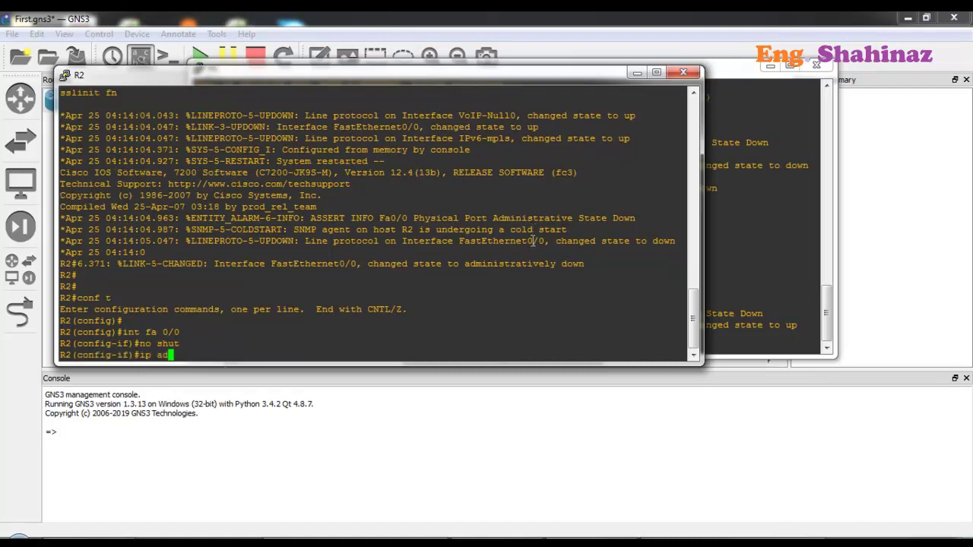
type("d 200.1.1.1")
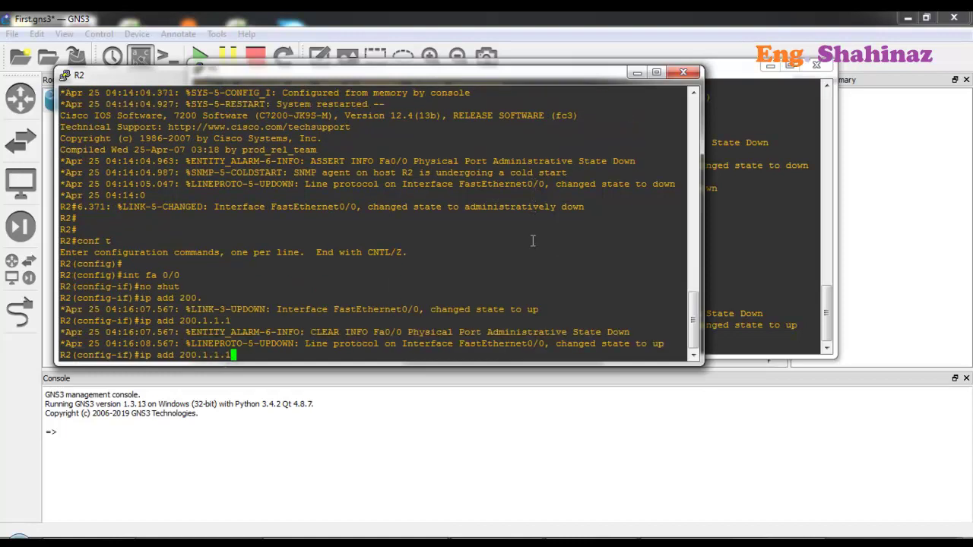
key("BackSpace")
type("2 255.255.255.0")
key("Return")
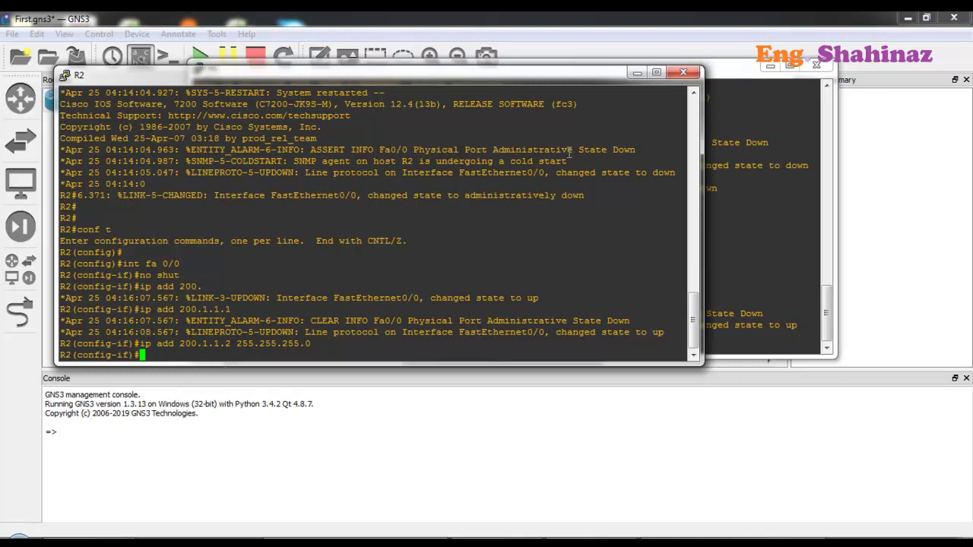
Minimize both router consoles and place an Ethernet switch in the workspace, below and slightly left of R1.
left_click(637, 72)
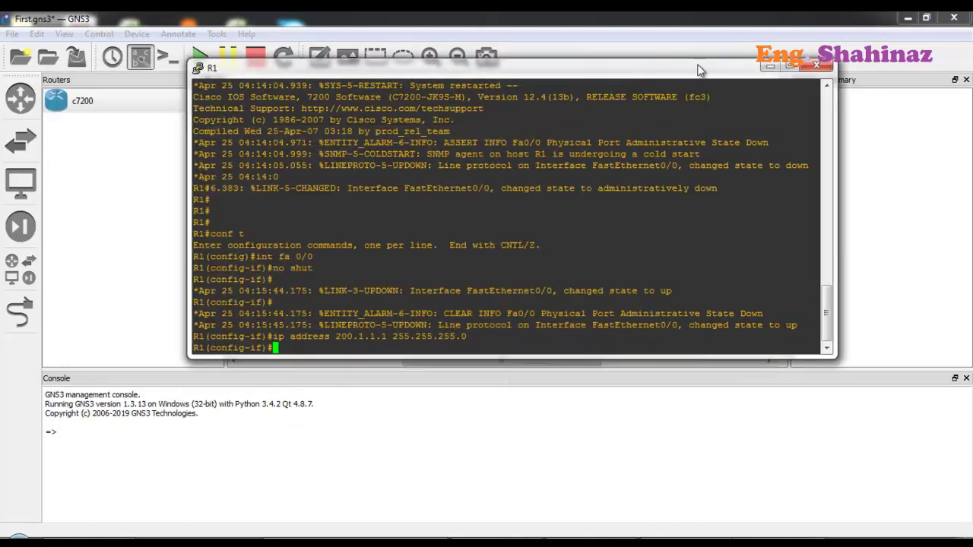
left_click(768, 66)
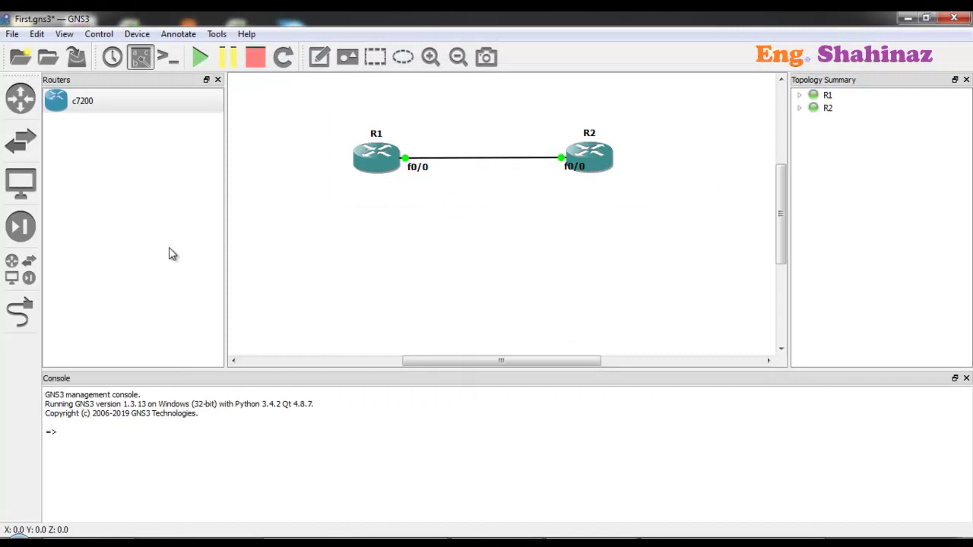
left_click(21, 138)
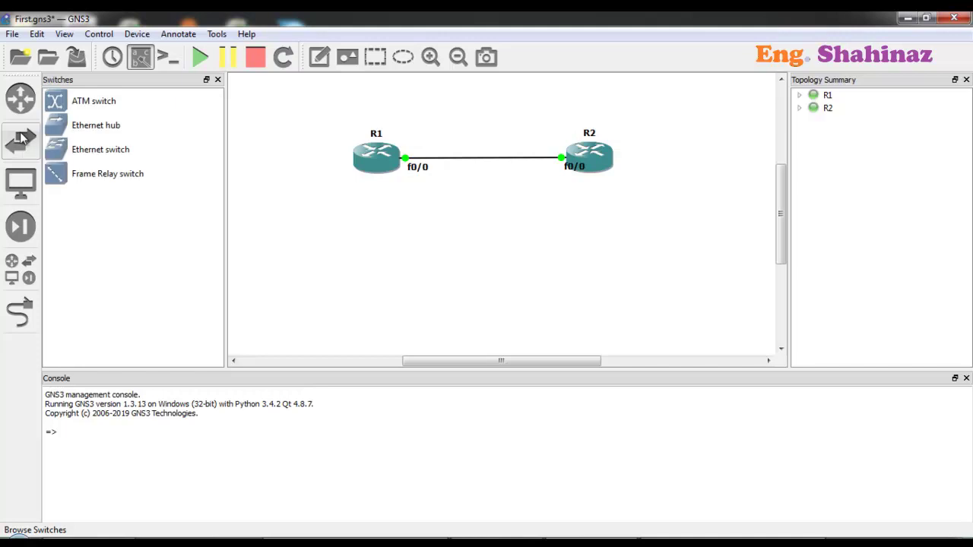
left_click_drag(97, 153, 330, 221)
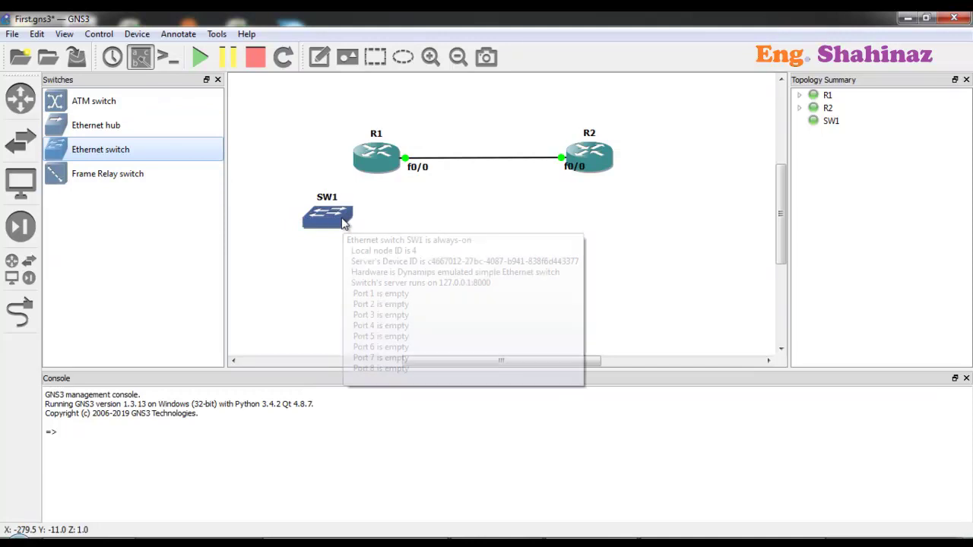
Check which interfaces R1 offers for a new link, then leave link mode without connecting anything.
left_click(21, 312)
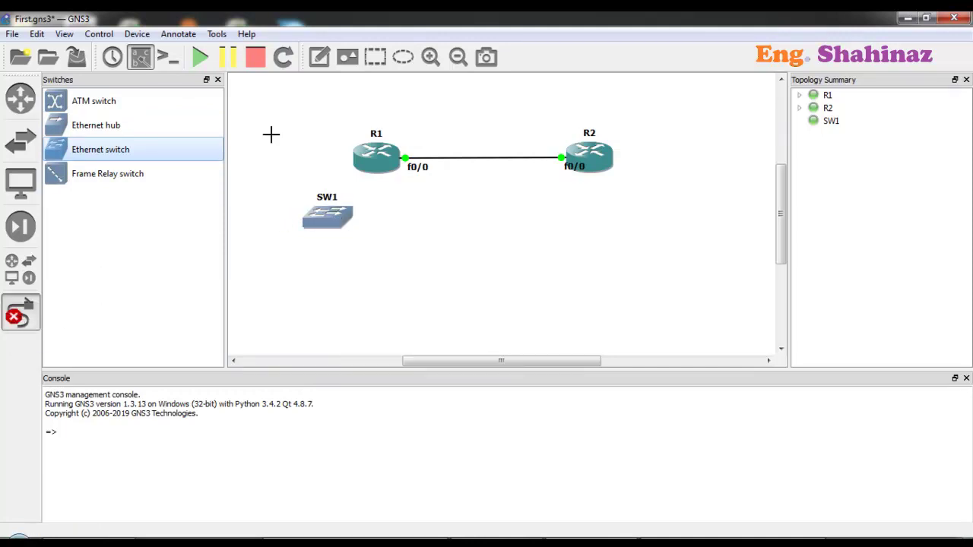
left_click(371, 147)
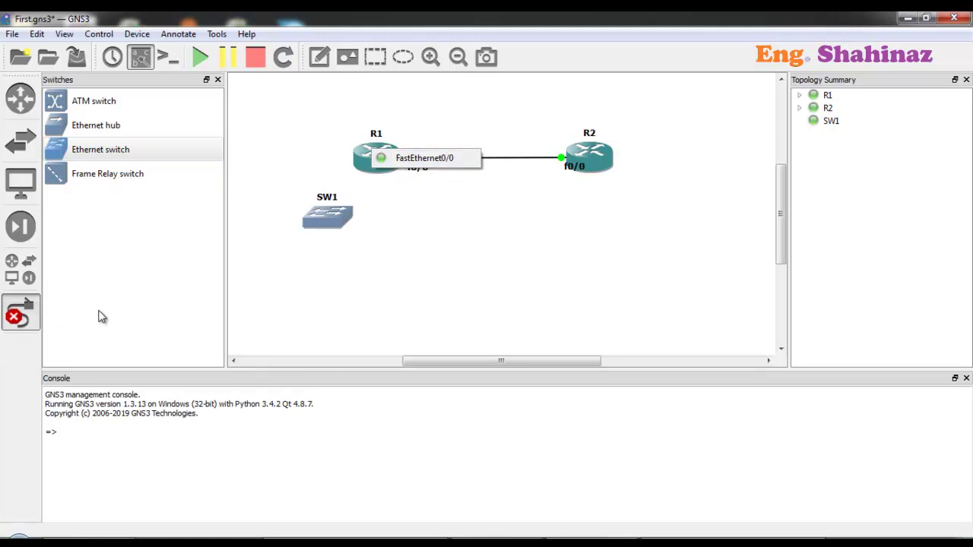
left_click(15, 315)
Install a PA-2FE-TX adapter in slot 1 of router R1.
left_click(372, 164)
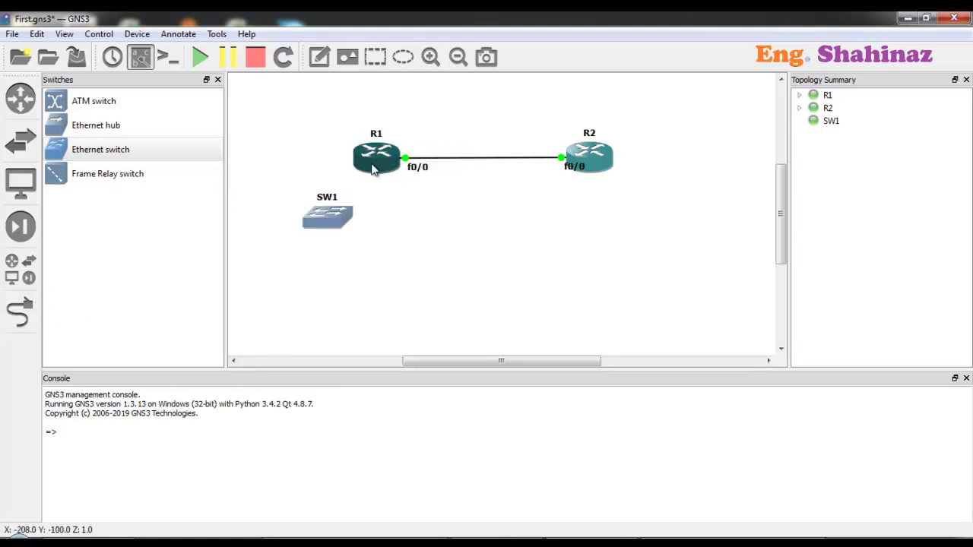
right_click(372, 164)
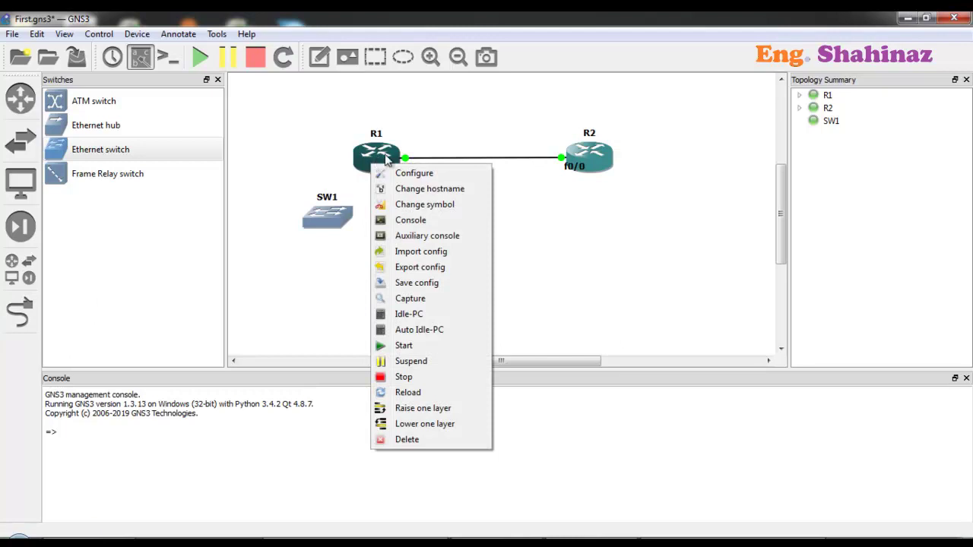
left_click(418, 176)
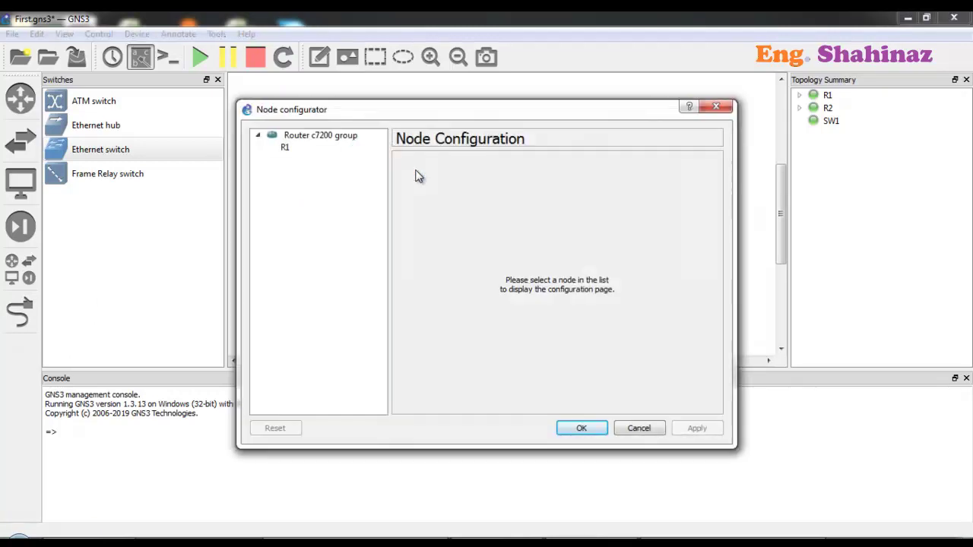
left_click(339, 149)
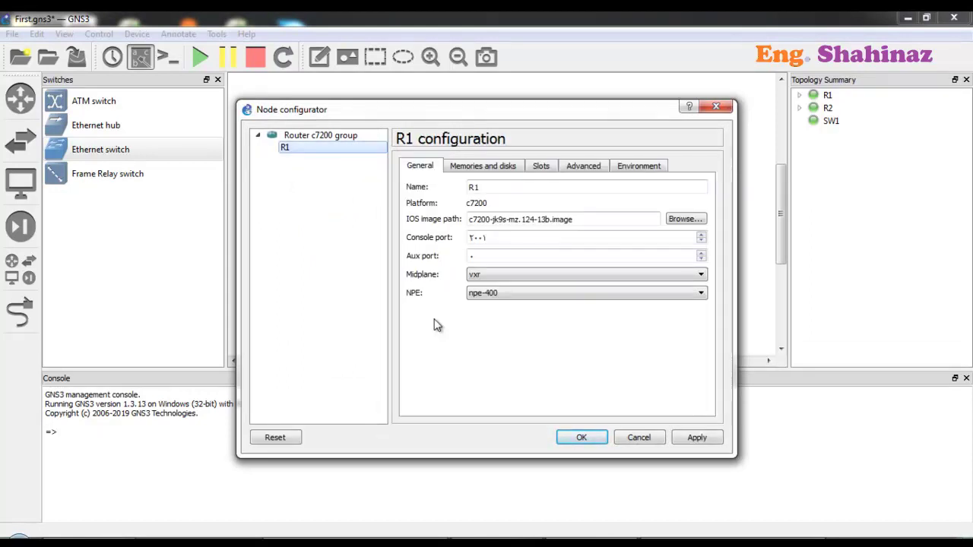
left_click(554, 168)
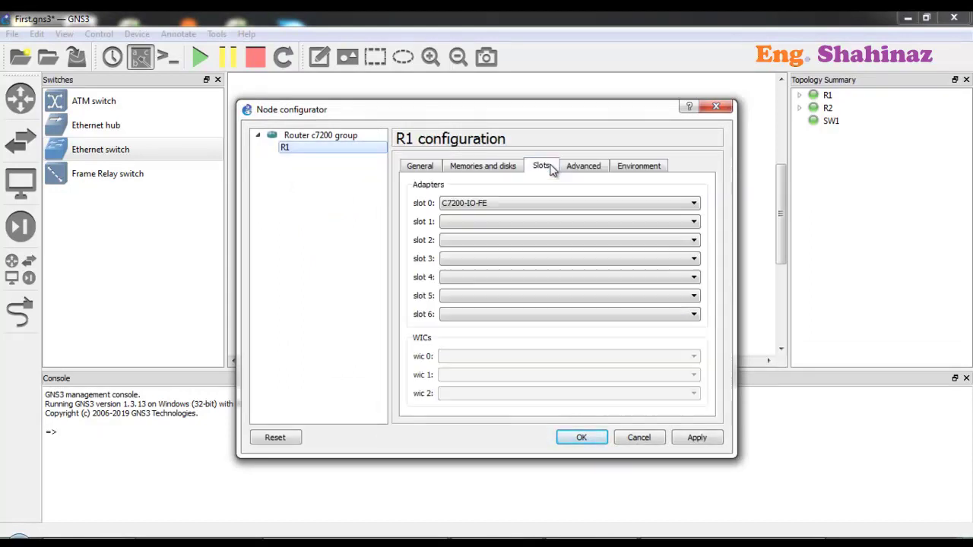
left_click(686, 223)
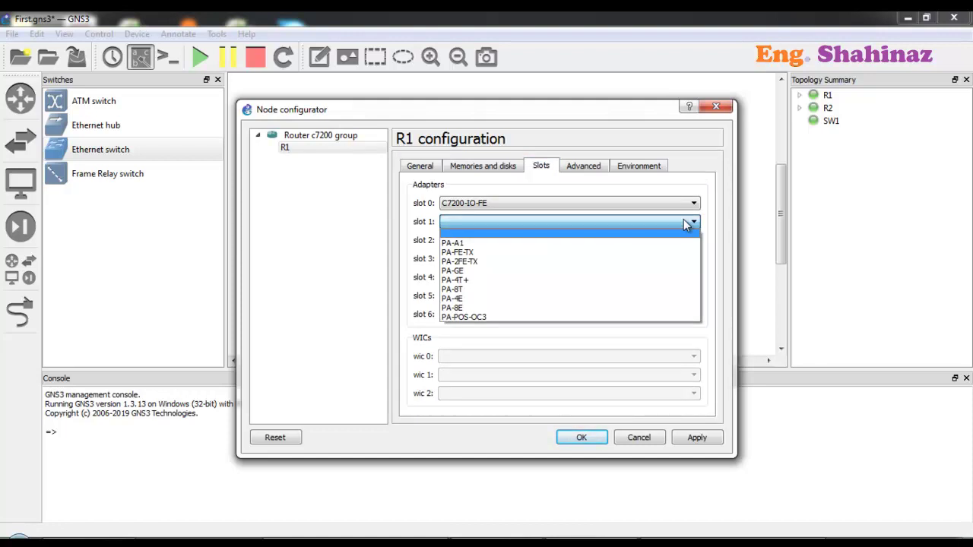
left_click(618, 263)
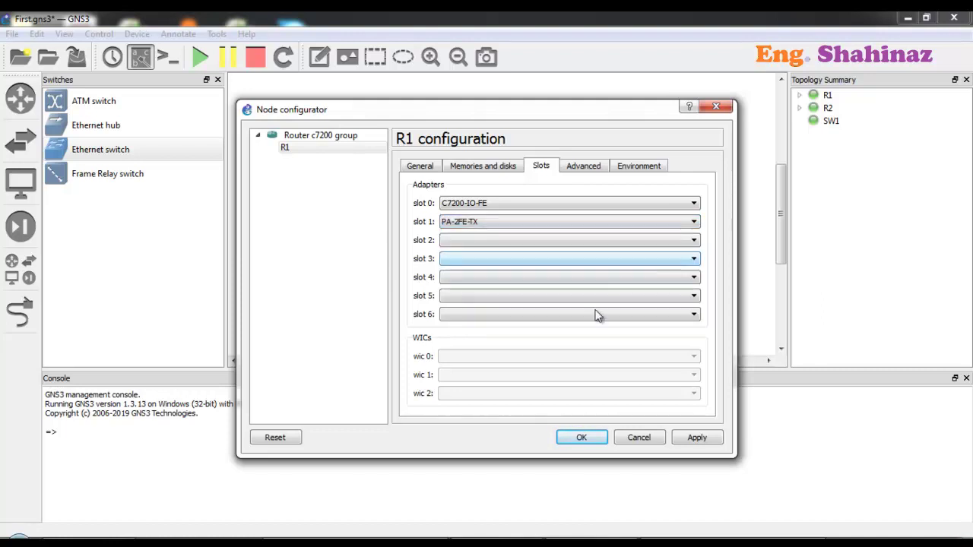
left_click(583, 439)
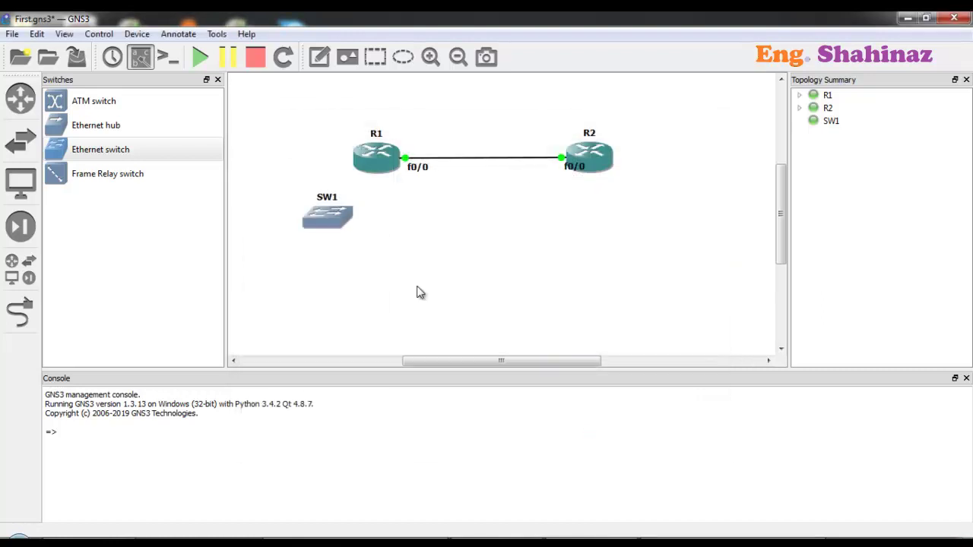
Link FastEthernet1/0 on R1 to port 4 on SW1, and move the switch slightly farther from the router.
left_click(20, 311)
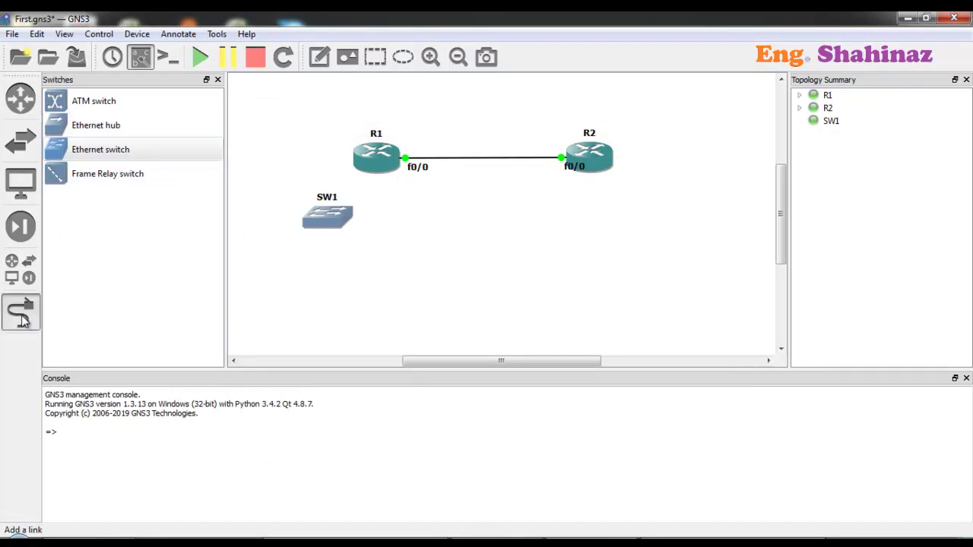
left_click(382, 156)
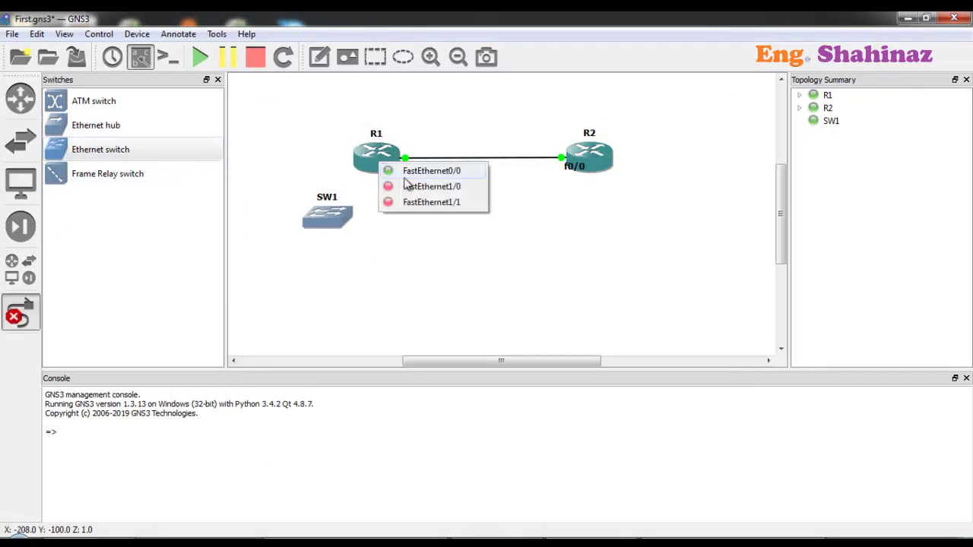
left_click(442, 192)
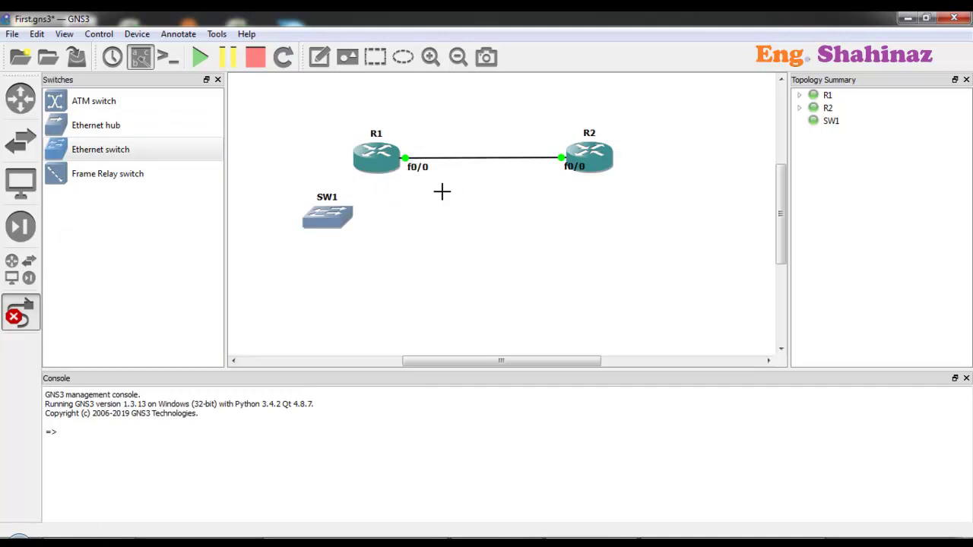
left_click(348, 219)
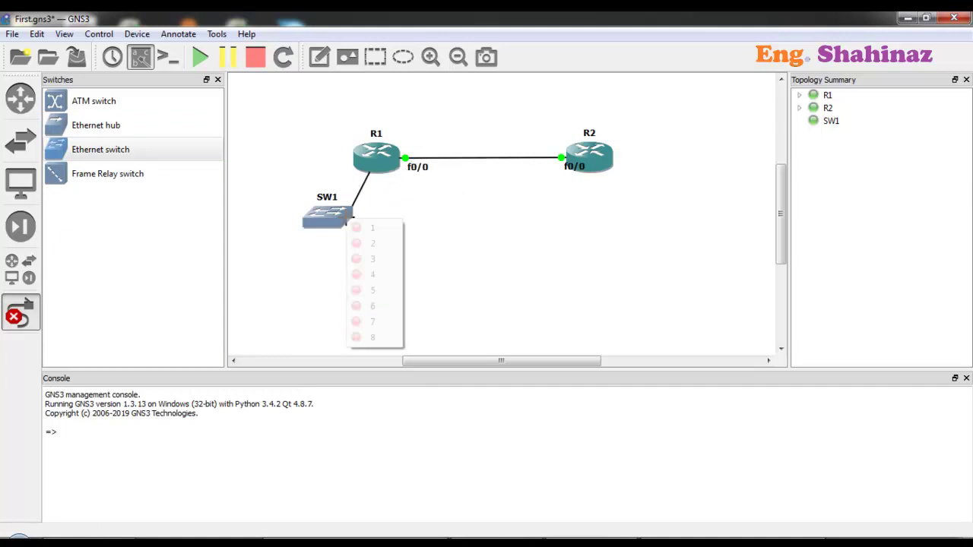
left_click(372, 275)
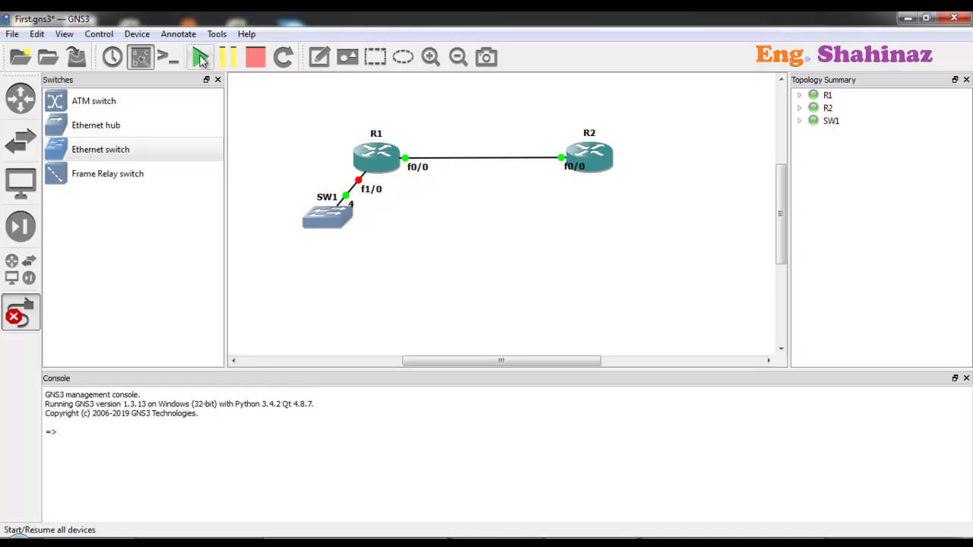
left_click(21, 317)
left_click_drag(324, 220, 301, 236)
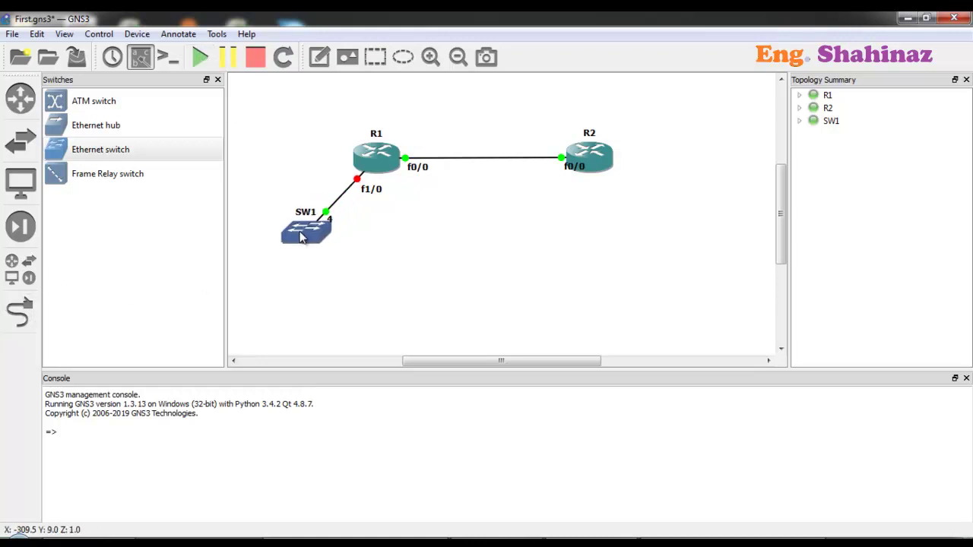
left_click(466, 275)
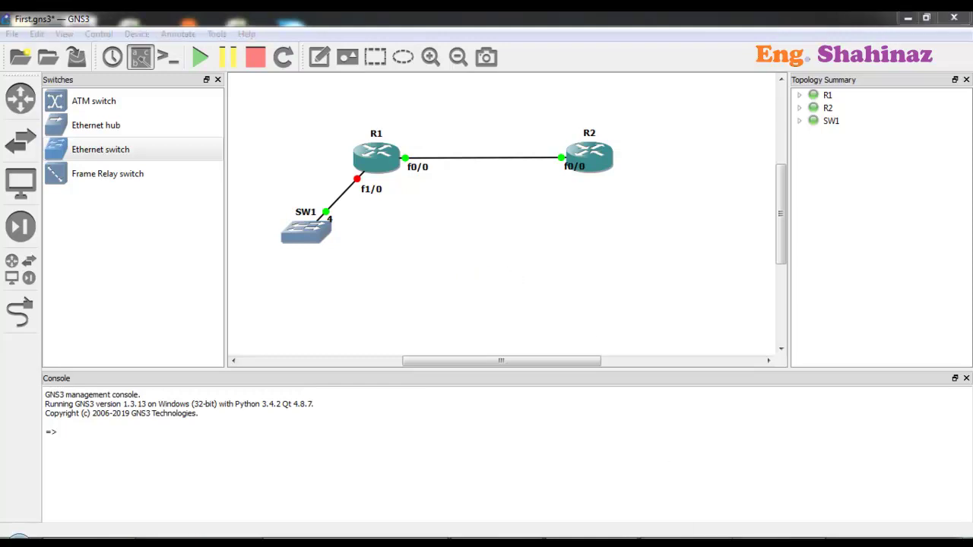
Switch to the R1 console, enable interface fa 1/0 with no shut, and return to the topology.
key("alt+Tab")
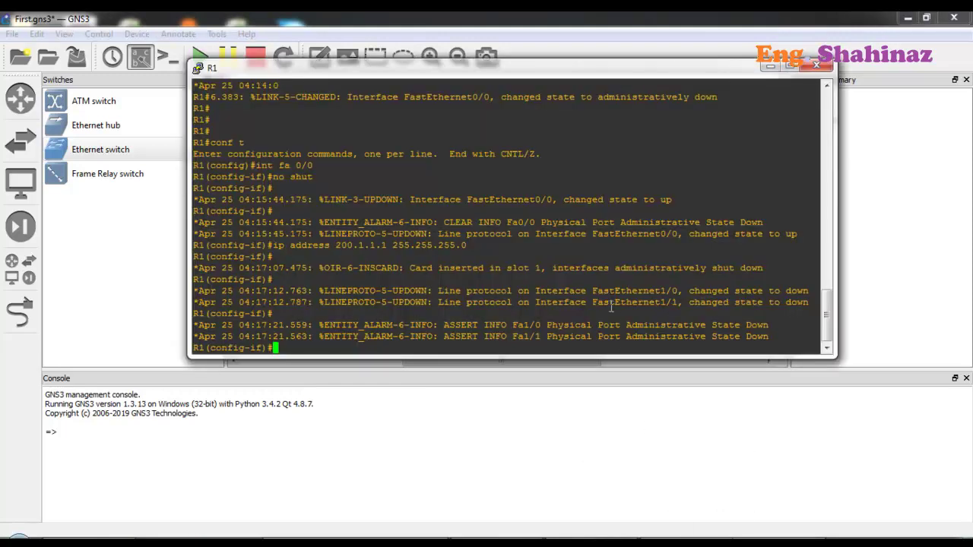
key("Return")
key("Return")
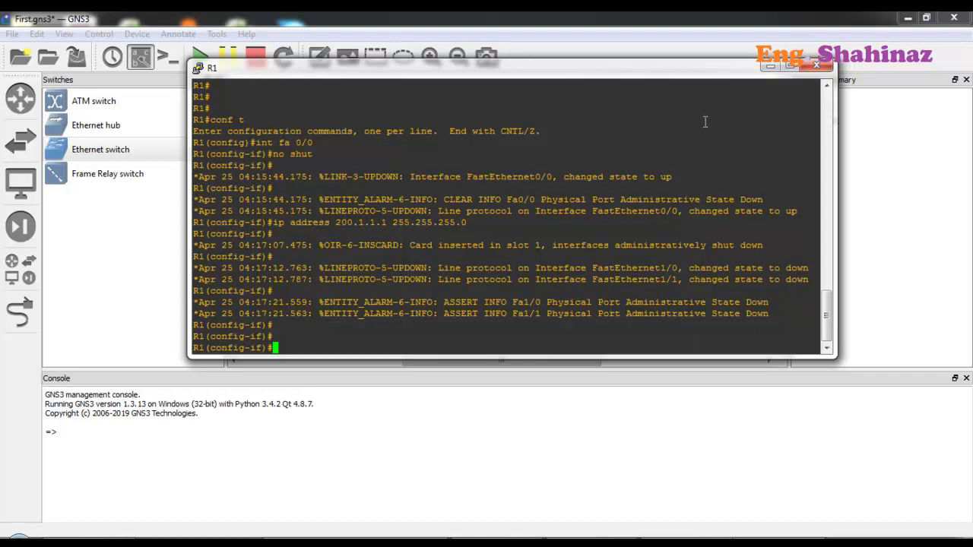
left_click_drag(702, 76, 727, 211)
type("exi")
key("Return")
type("int fa 1/0")
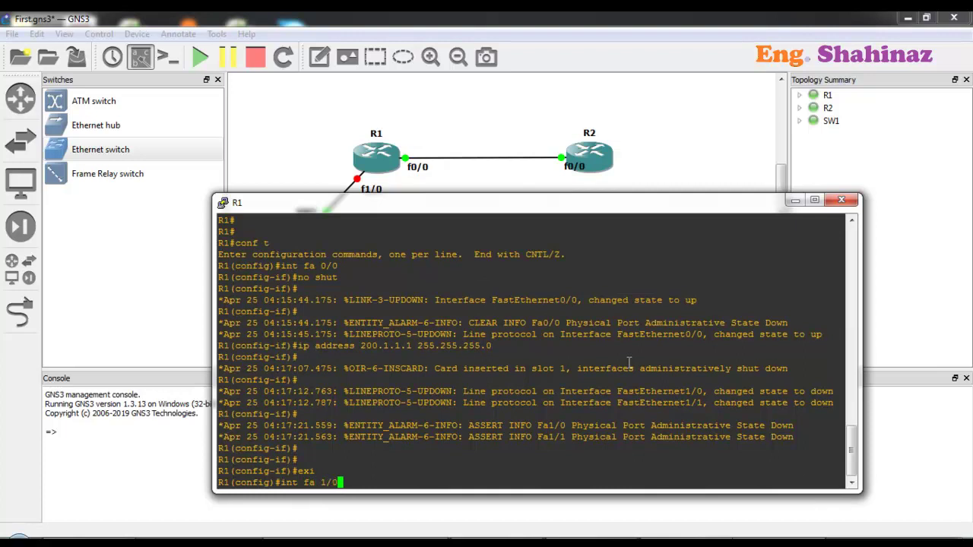
key("Return")
type("no shut")
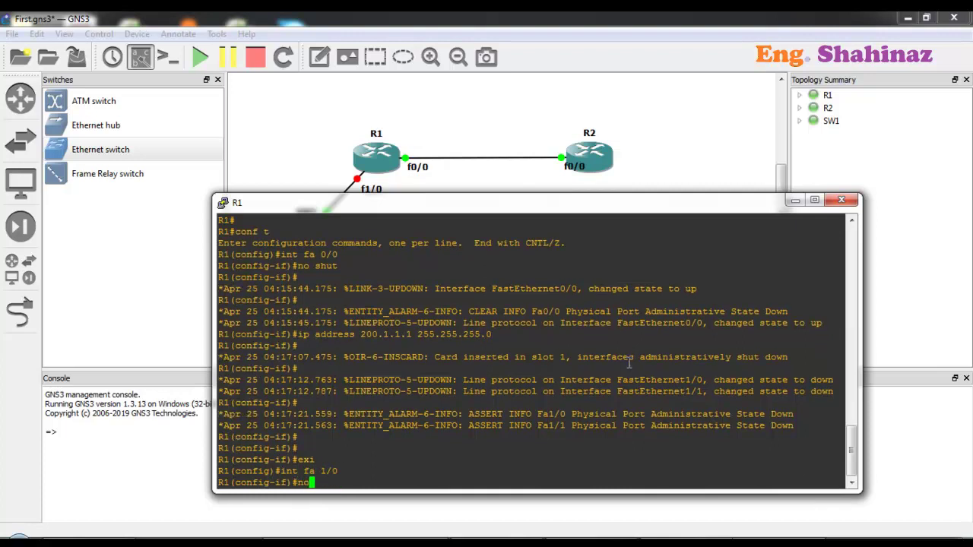
key("Return")
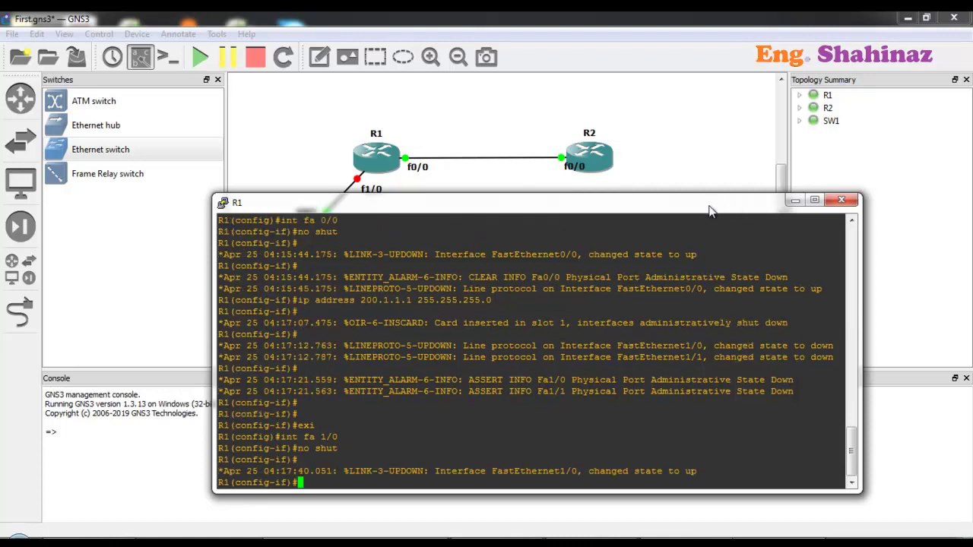
left_click_drag(702, 209, 852, 233)
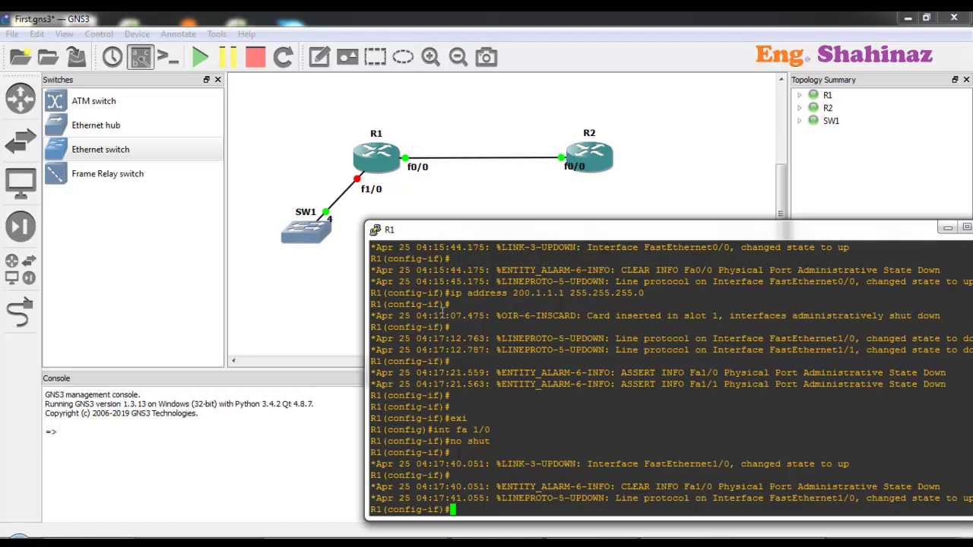
left_click(331, 287)
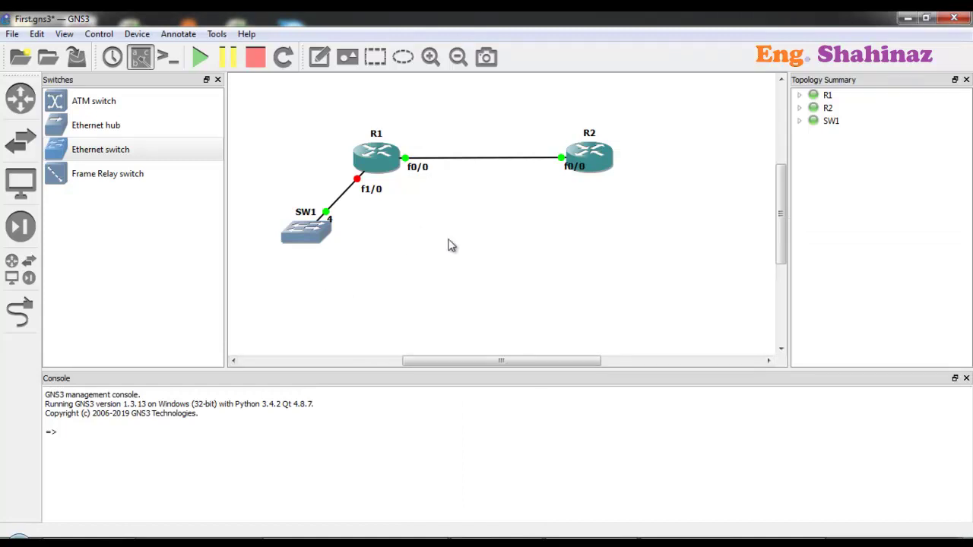
Save R2's running configuration to startup-config from its console with do cop ru st, and return to the topology.
double_click(601, 158)
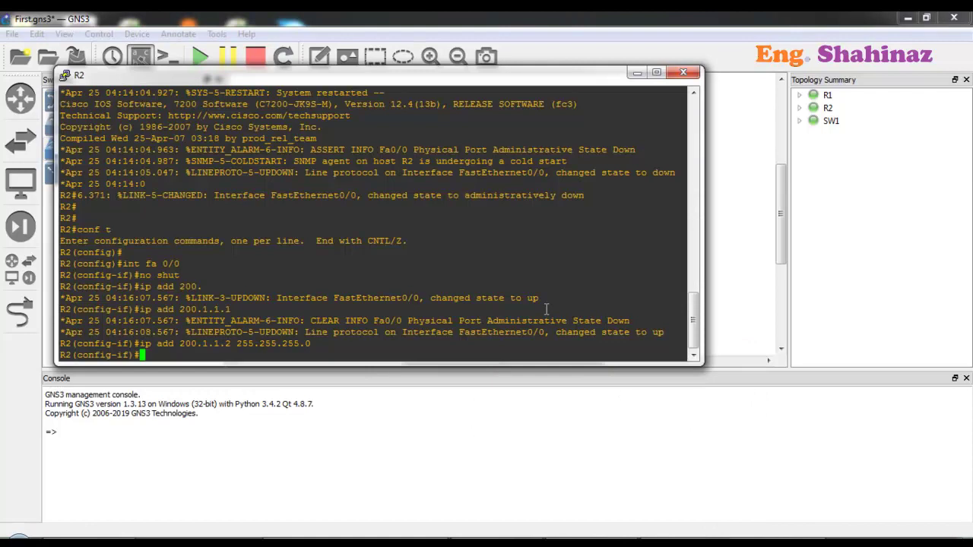
type("do cop ru st")
key("Return")
key("Return")
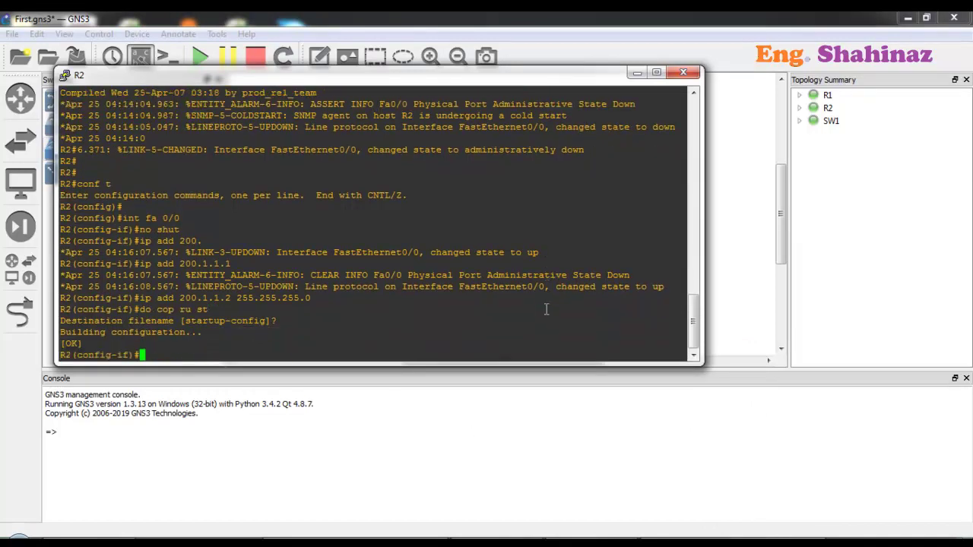
left_click(760, 228)
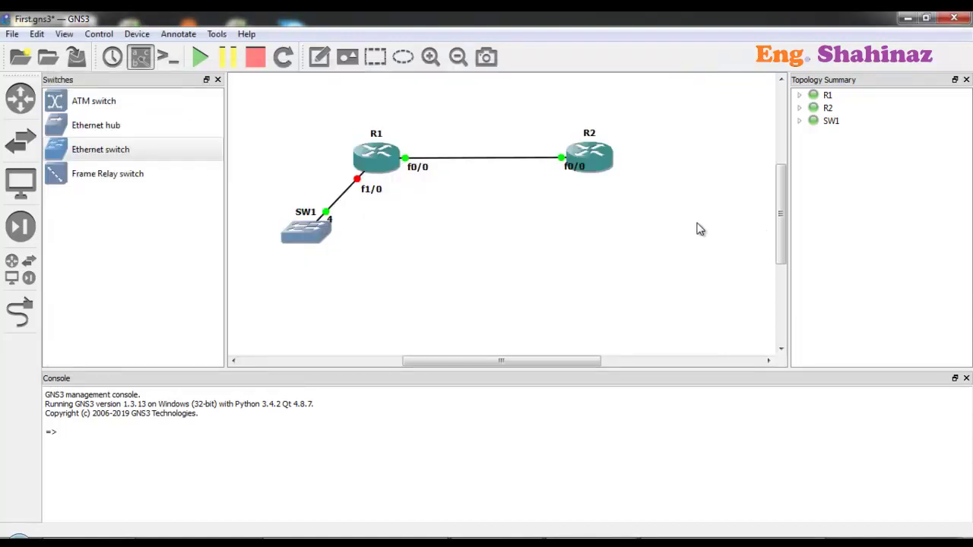
Stop router R2 and place a second Ethernet switch below and slightly right of it.
right_click(586, 155)
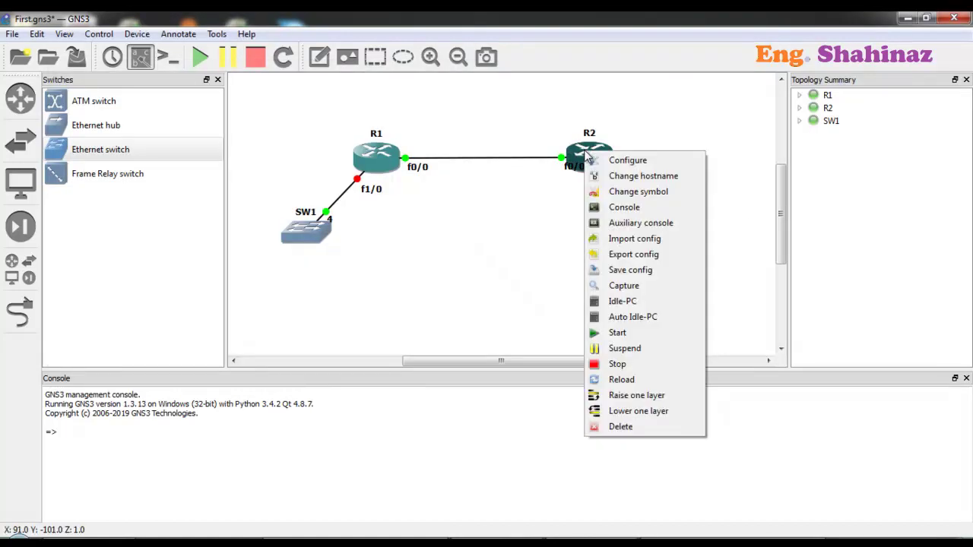
left_click(635, 364)
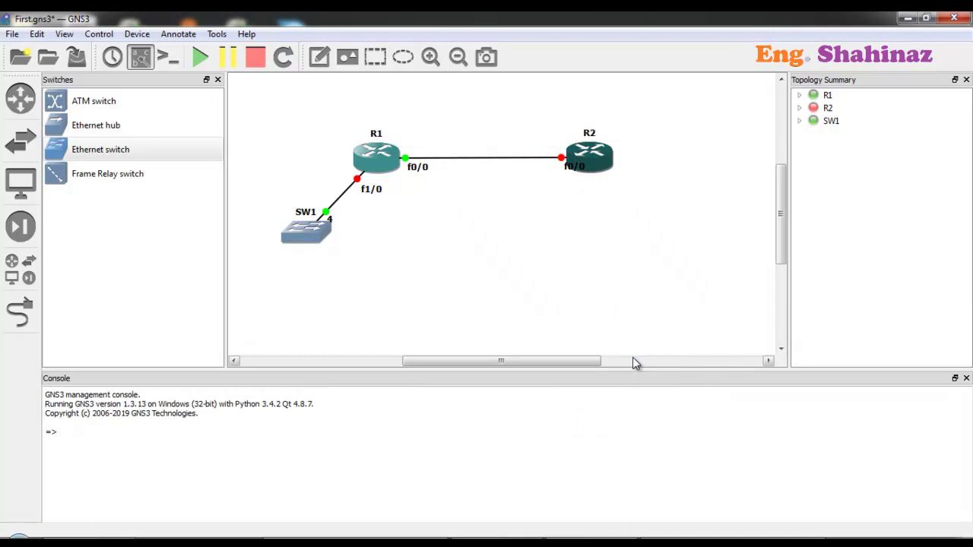
left_click_drag(112, 150, 658, 245)
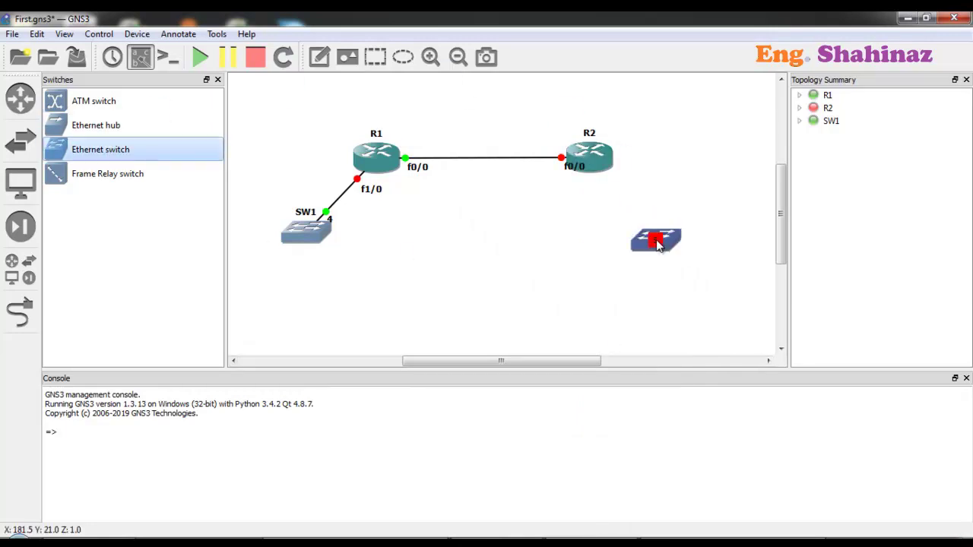
Install a PA-2FE-TX adapter in slot 1 of R2 and start the router.
right_click(594, 168)
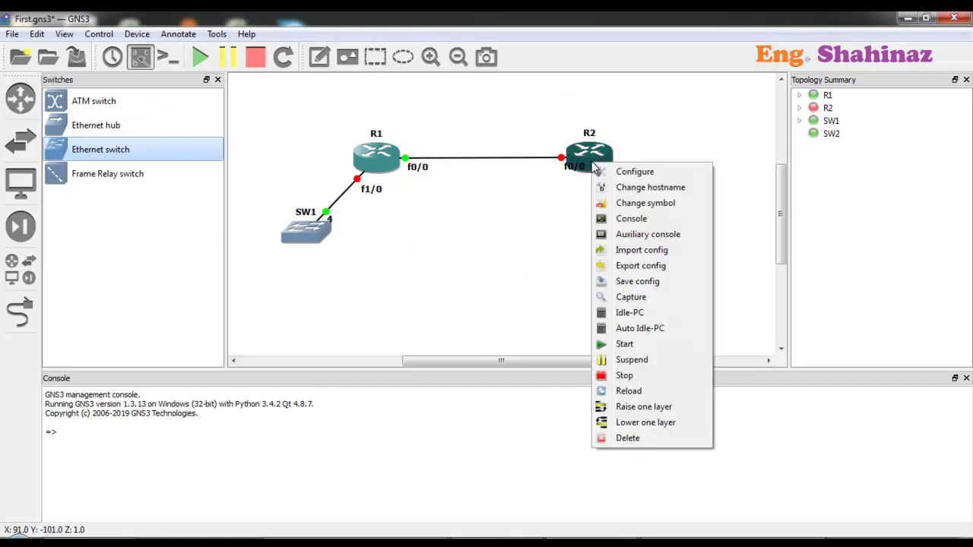
left_click(616, 168)
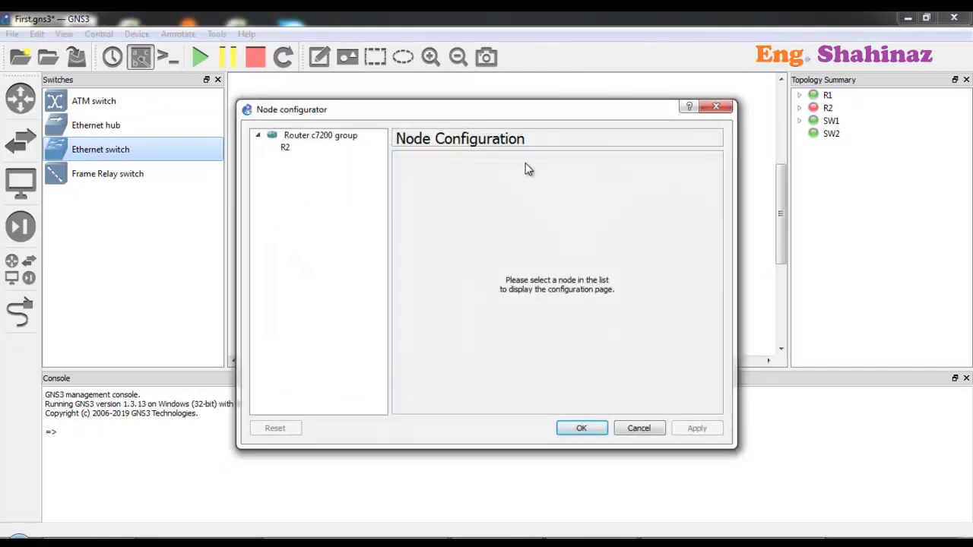
left_click(358, 151)
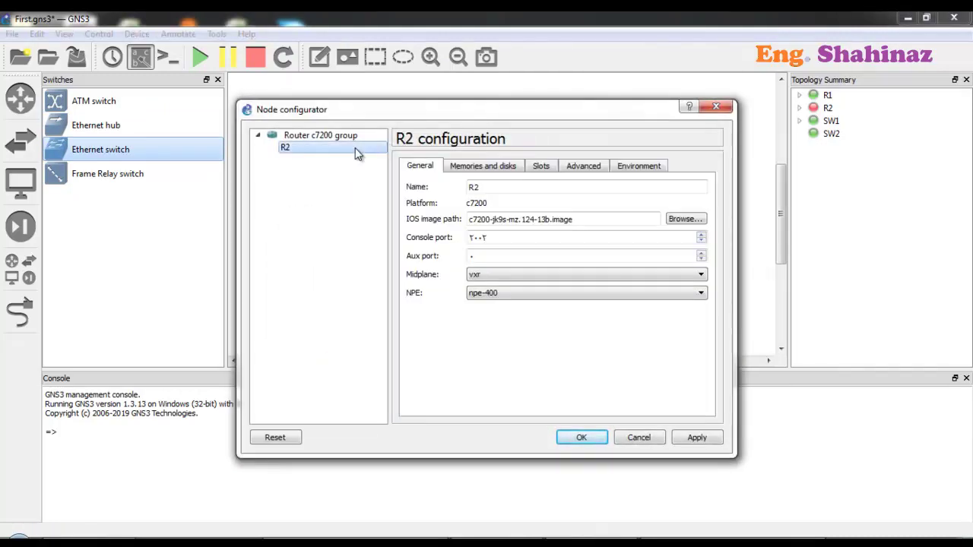
left_click(541, 165)
left_click(554, 221)
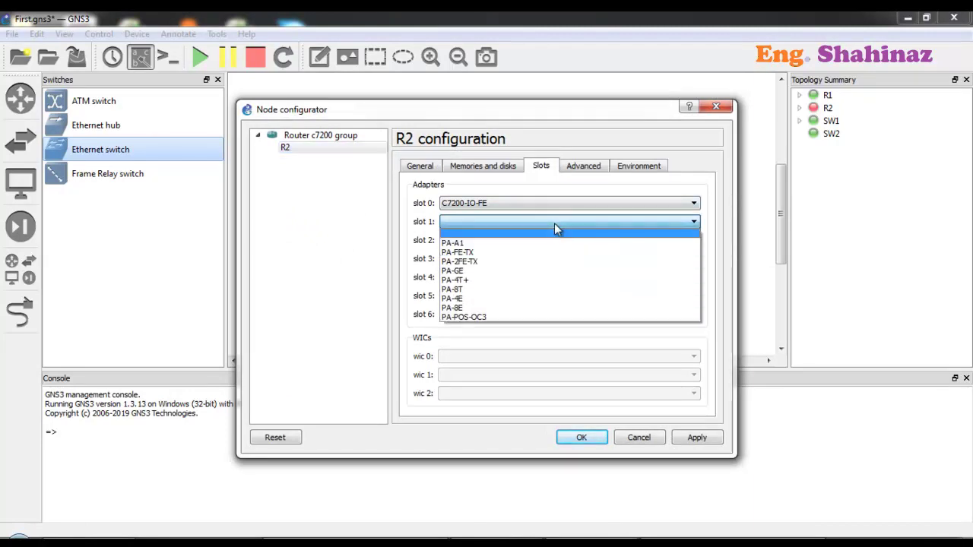
left_click(543, 260)
left_click(572, 436)
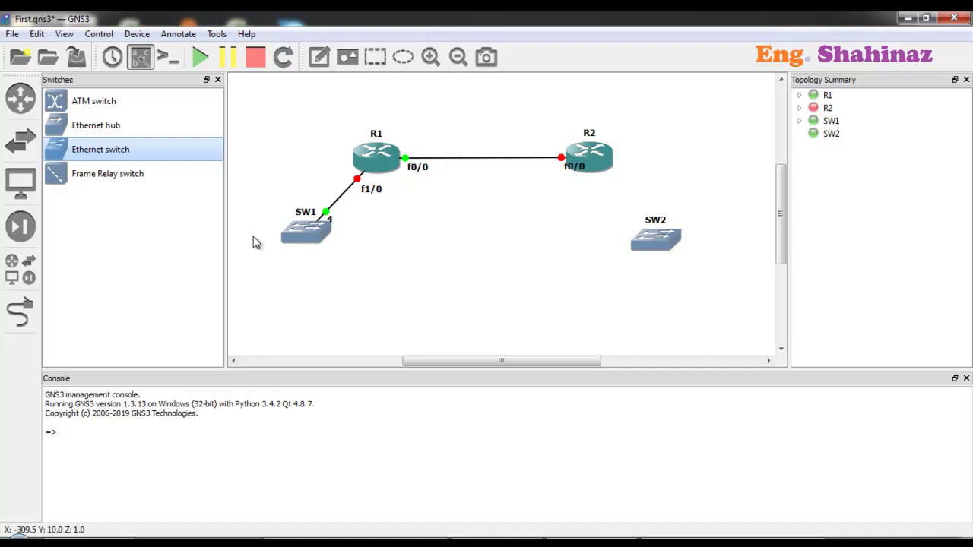
right_click(606, 162)
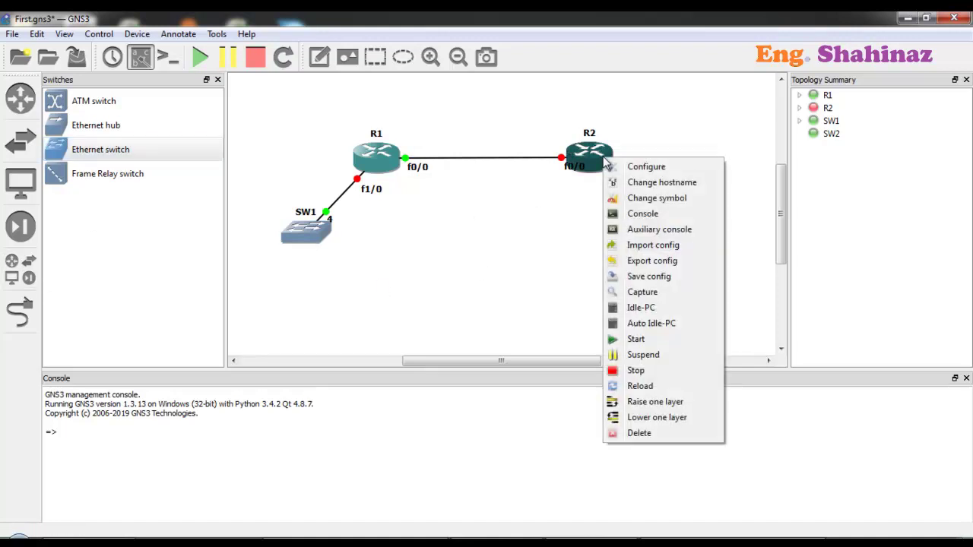
left_click(643, 339)
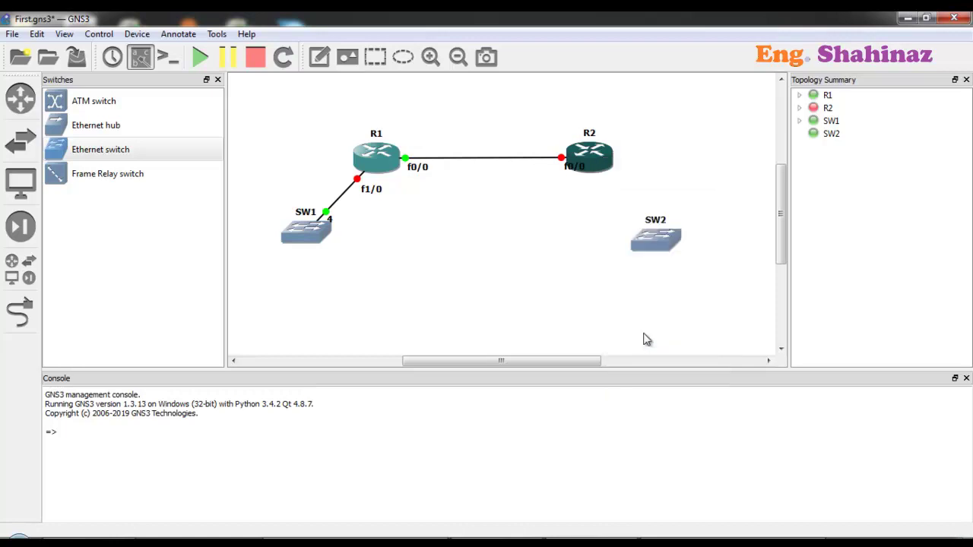
Link R2's FastEthernet1/0 to port 3 of SW2 and leave link mode.
left_click(20, 311)
left_click(597, 154)
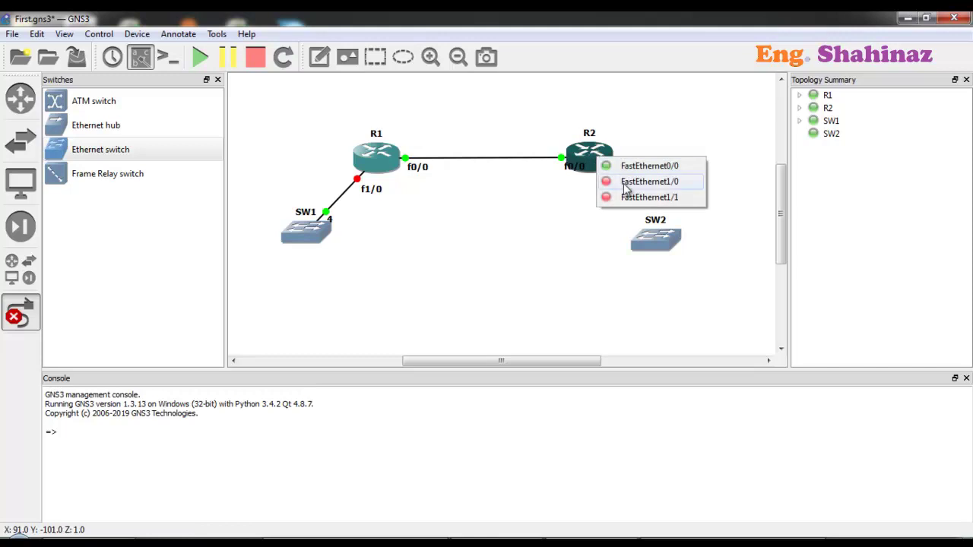
left_click(623, 197)
left_click(654, 237)
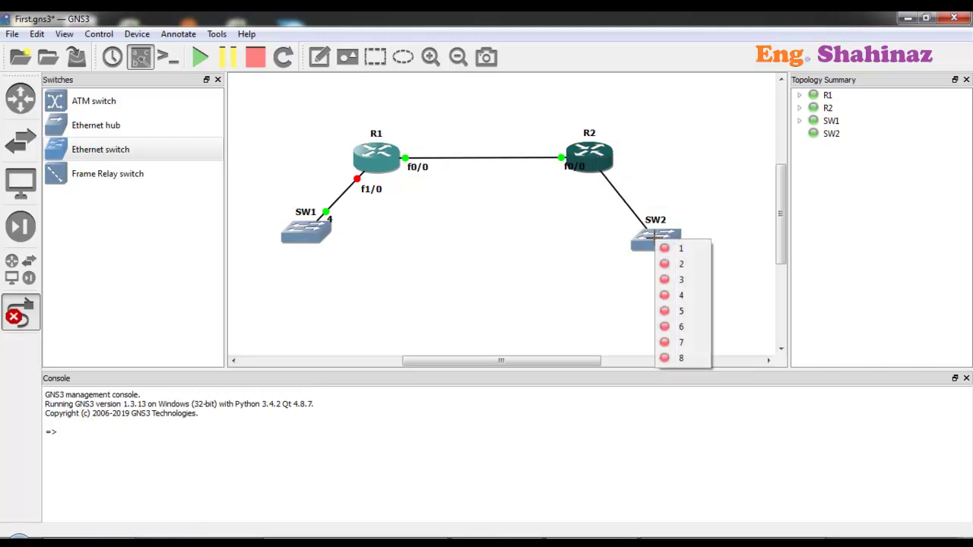
left_click(683, 279)
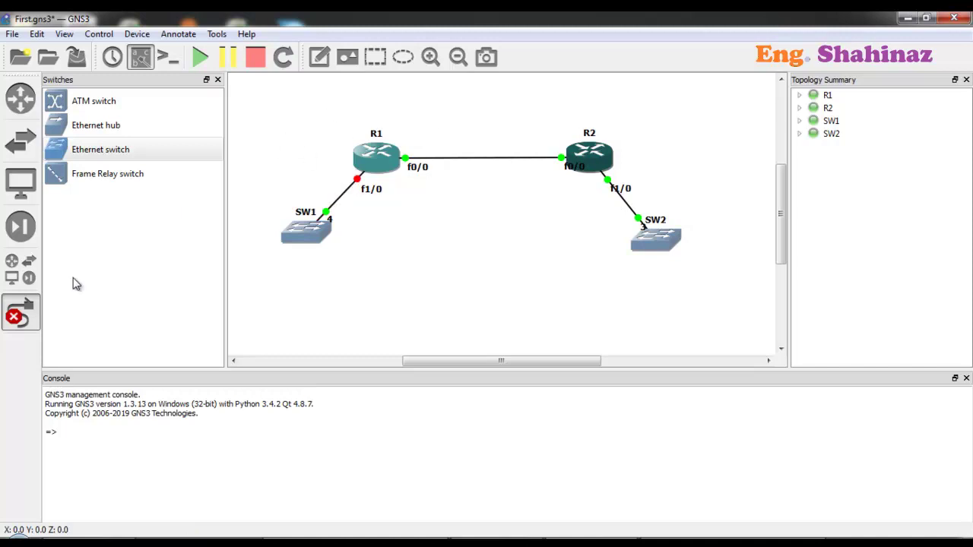
left_click(11, 314)
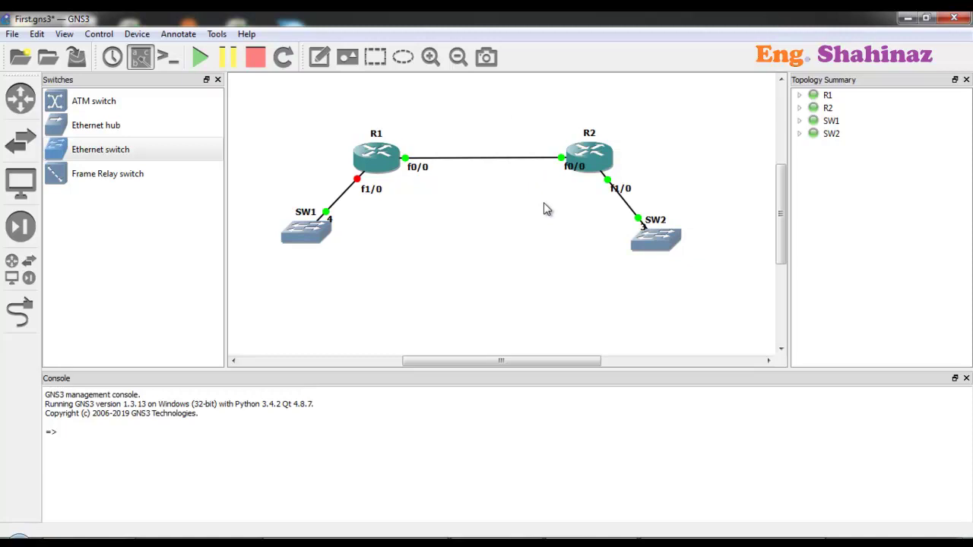
right_click(669, 238)
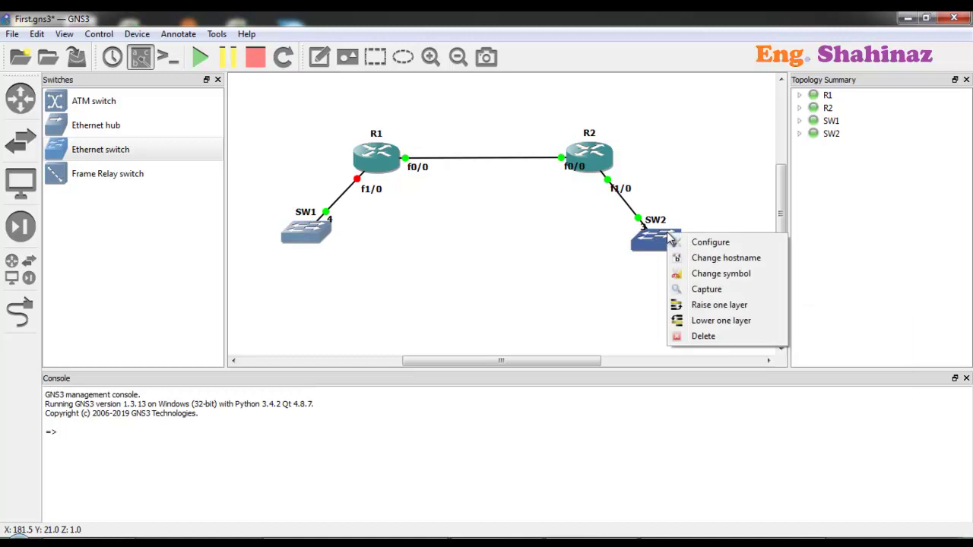
right_click(601, 159)
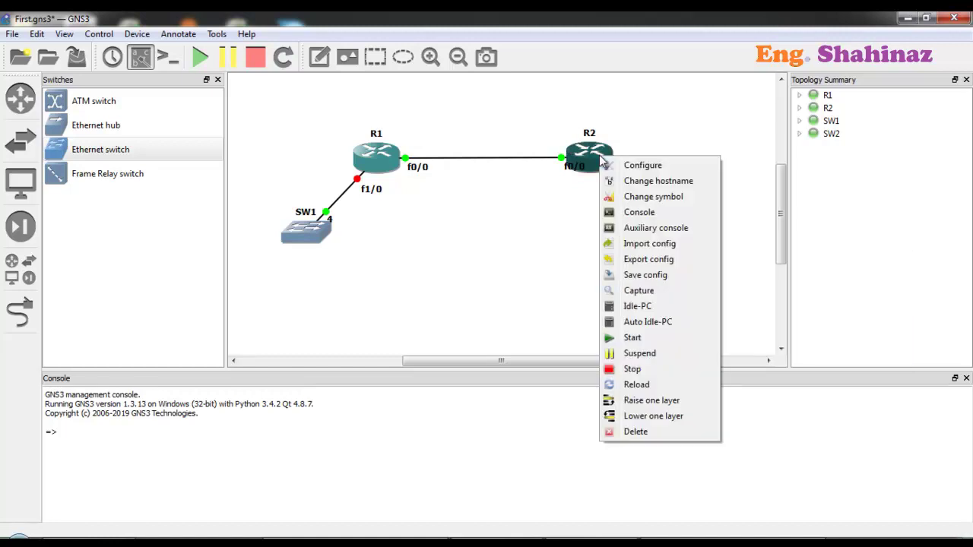
left_click(564, 315)
right_click(668, 242)
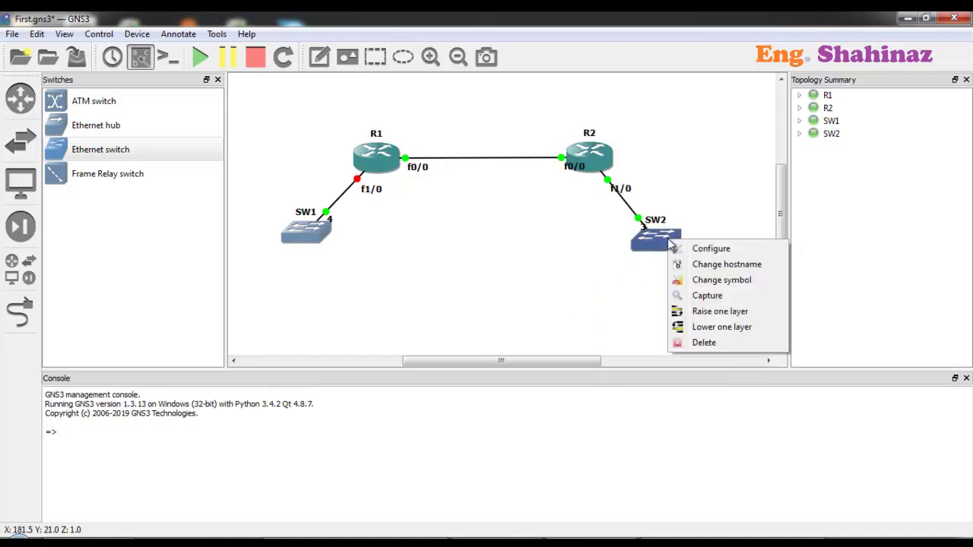
left_click(600, 271)
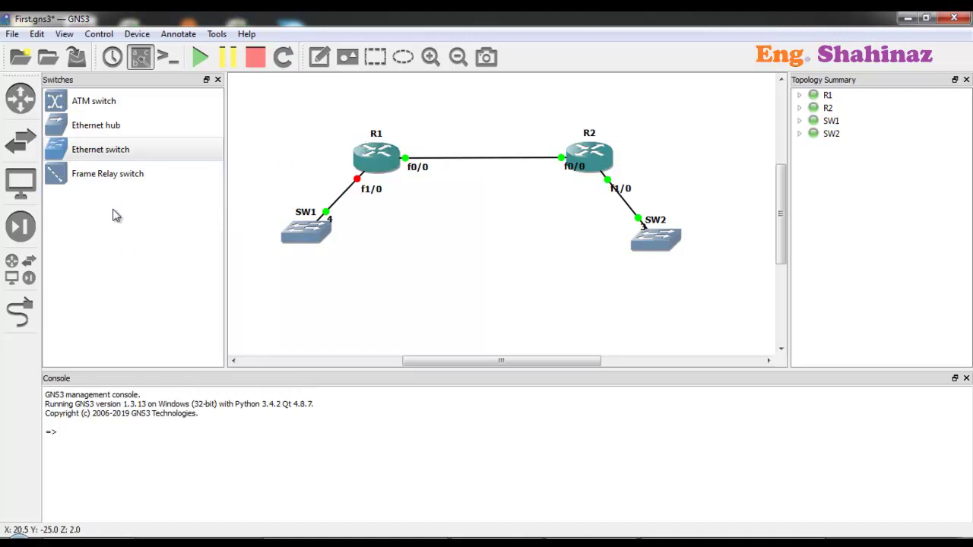
Add a Host end device to the topology and place it below and slightly right of SW2.
left_click(31, 195)
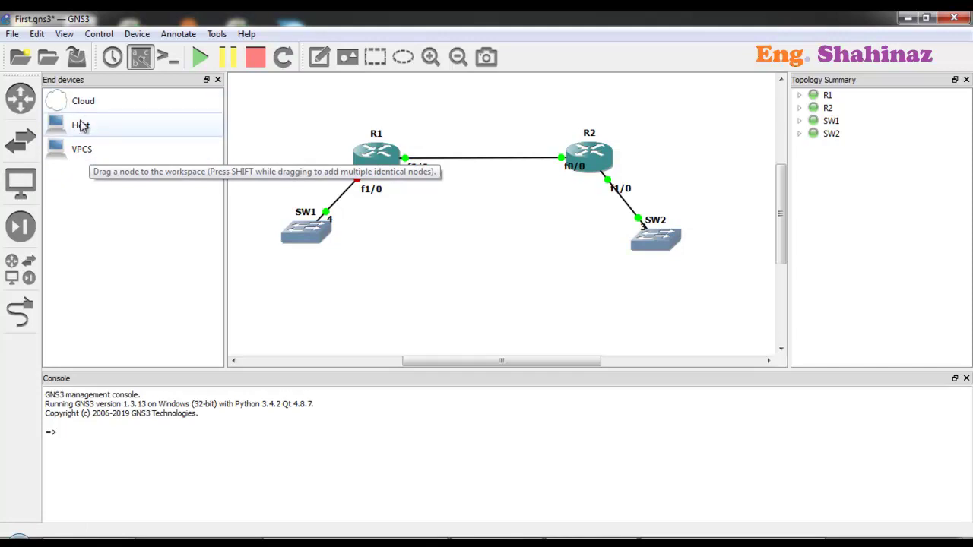
left_click_drag(79, 130, 307, 300)
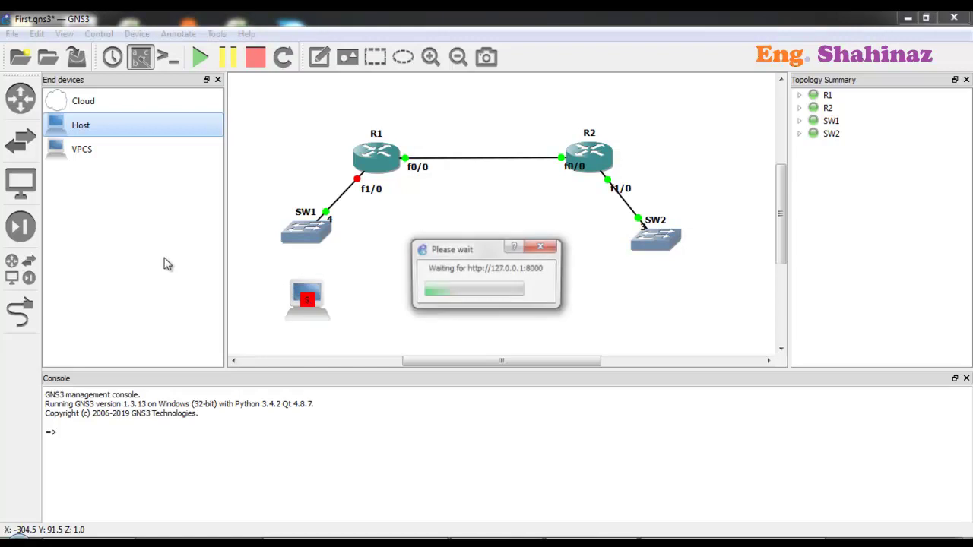
left_click_drag(313, 293, 715, 317)
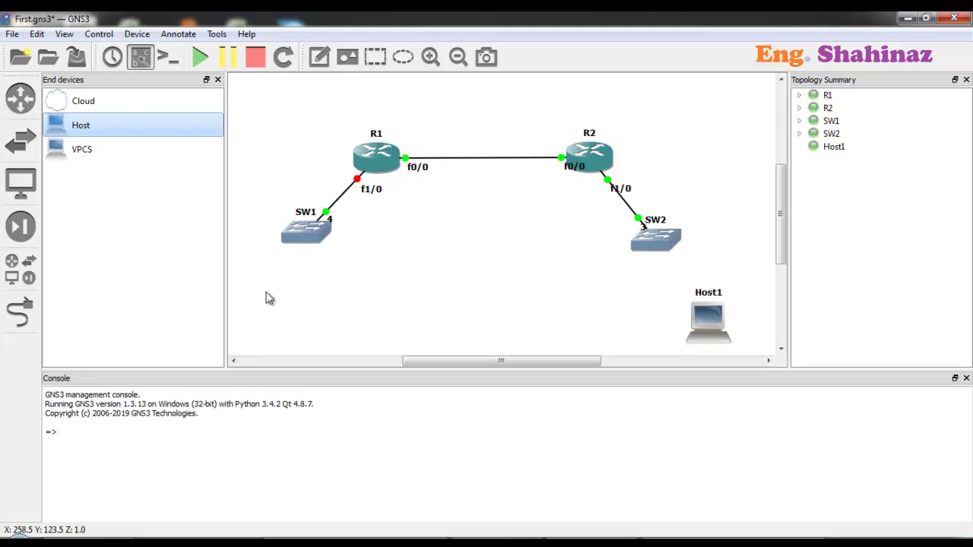
Link port 4 of SW2 to Host1's nio_gen_eth:Local Area Connection interface and leave link mode.
left_click(21, 312)
left_click(656, 239)
left_click(684, 295)
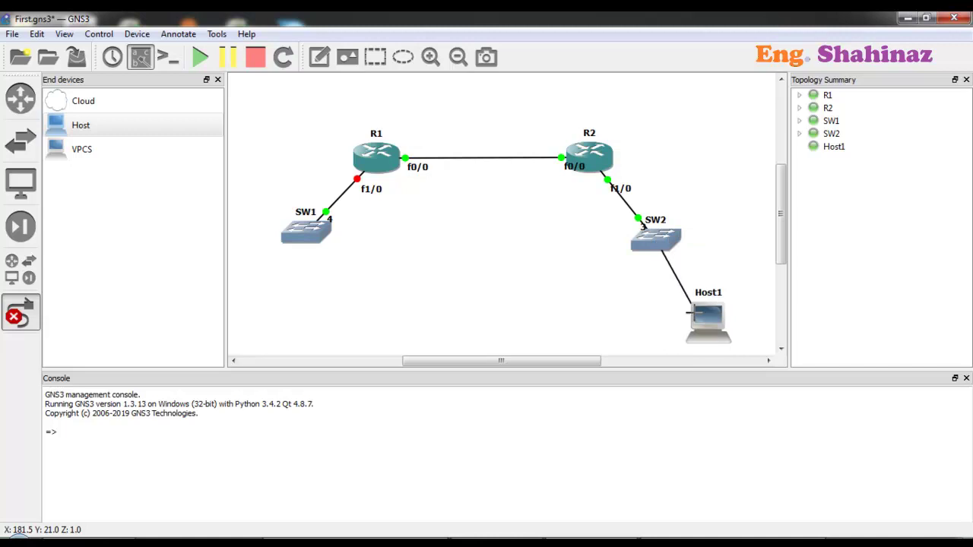
left_click(705, 314)
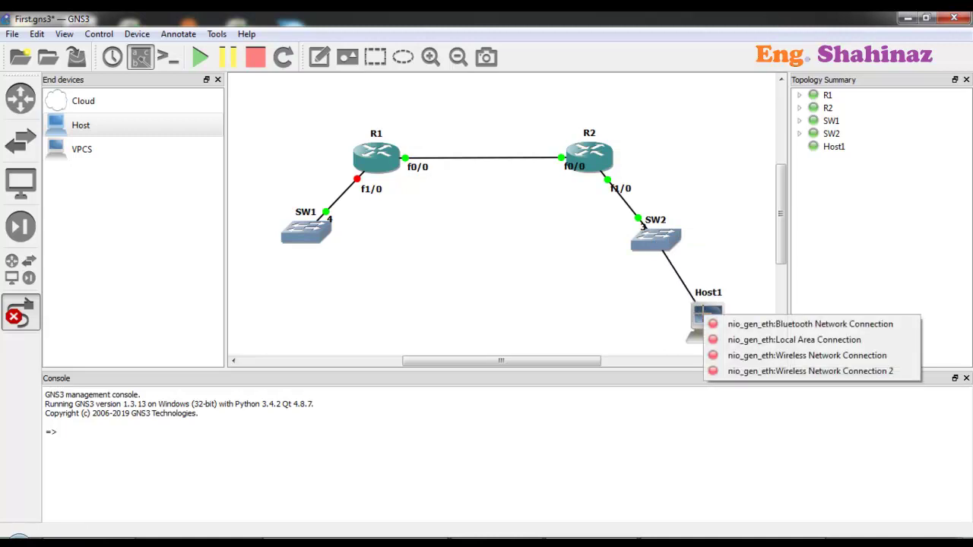
left_click(813, 341)
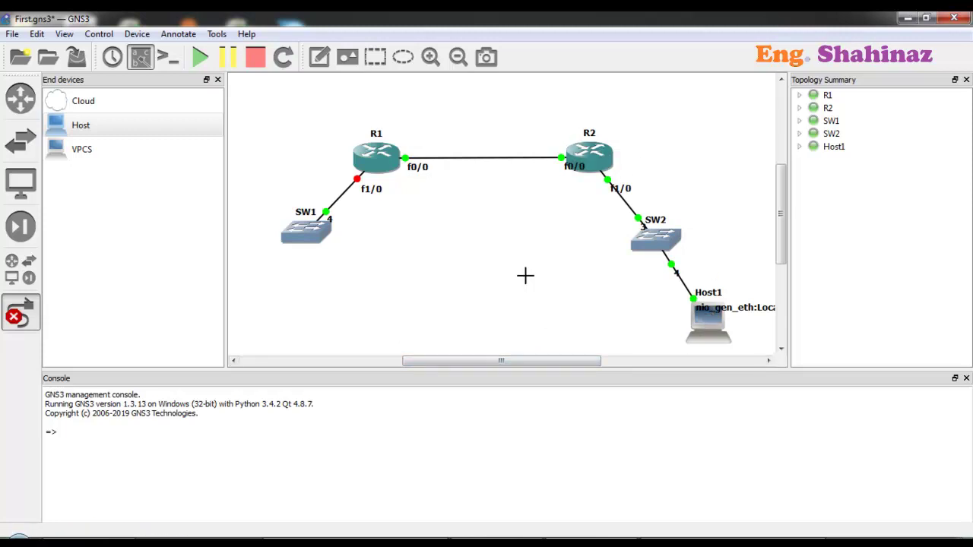
left_click(25, 326)
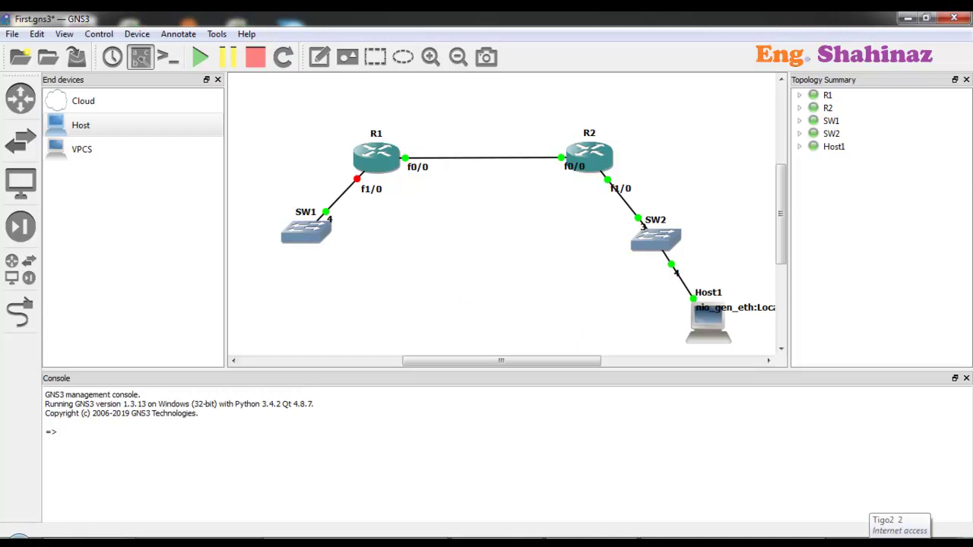
Check the IPv4 settings of the Local Area Connection in the Windows network adapter settings, and close everything without changes.
left_click(897, 541)
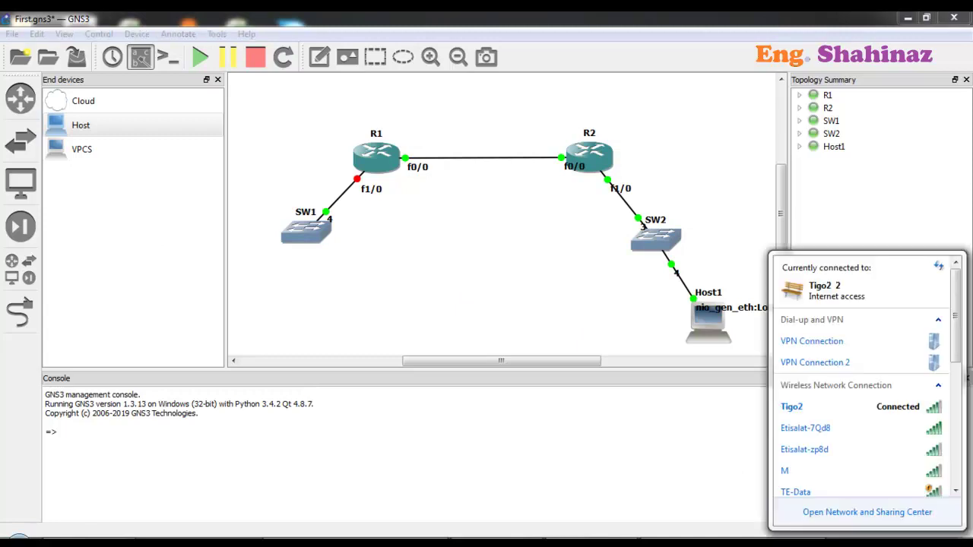
left_click(865, 514)
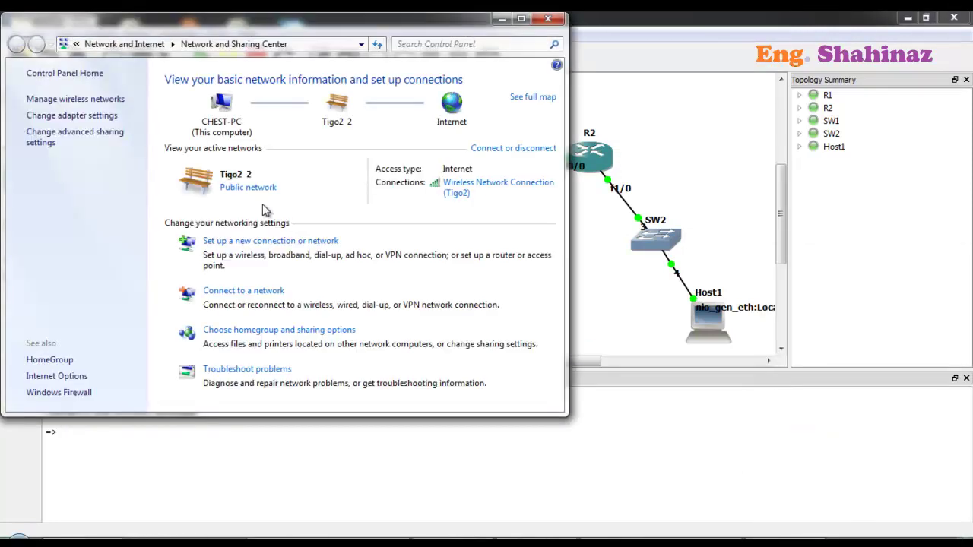
left_click(58, 118)
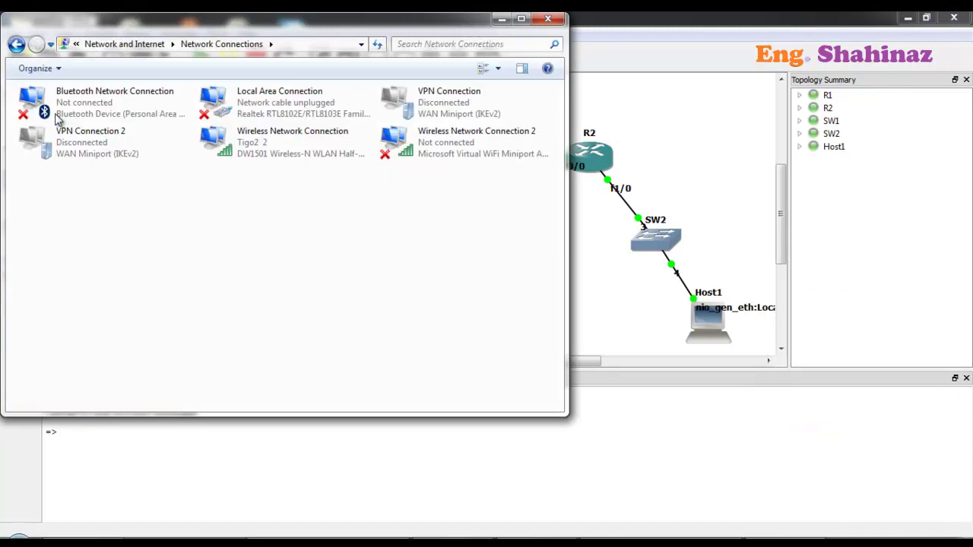
left_click(261, 113)
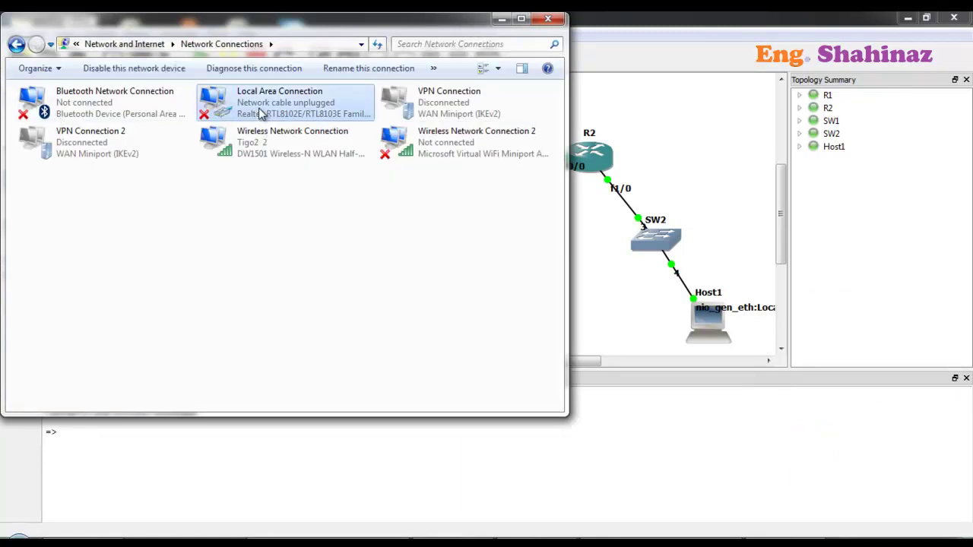
double_click(261, 112)
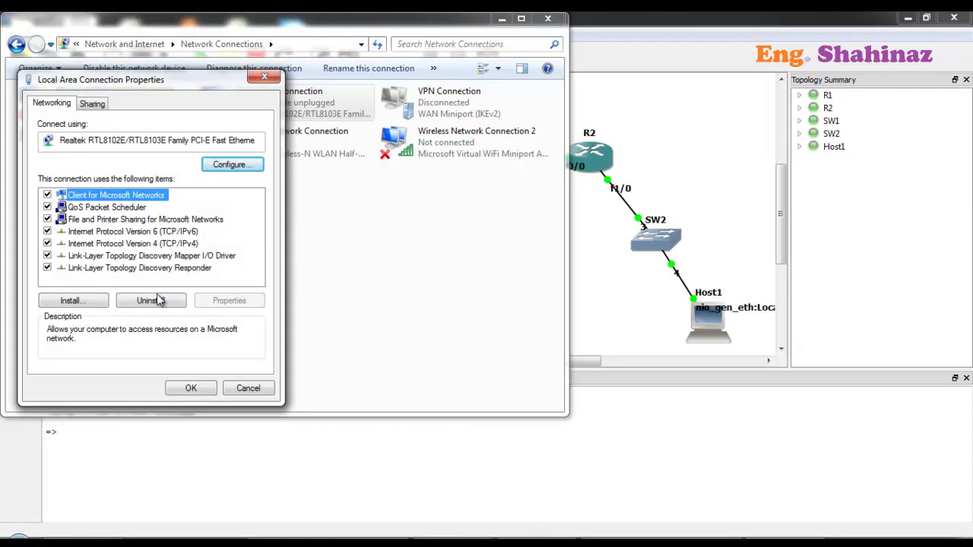
double_click(177, 244)
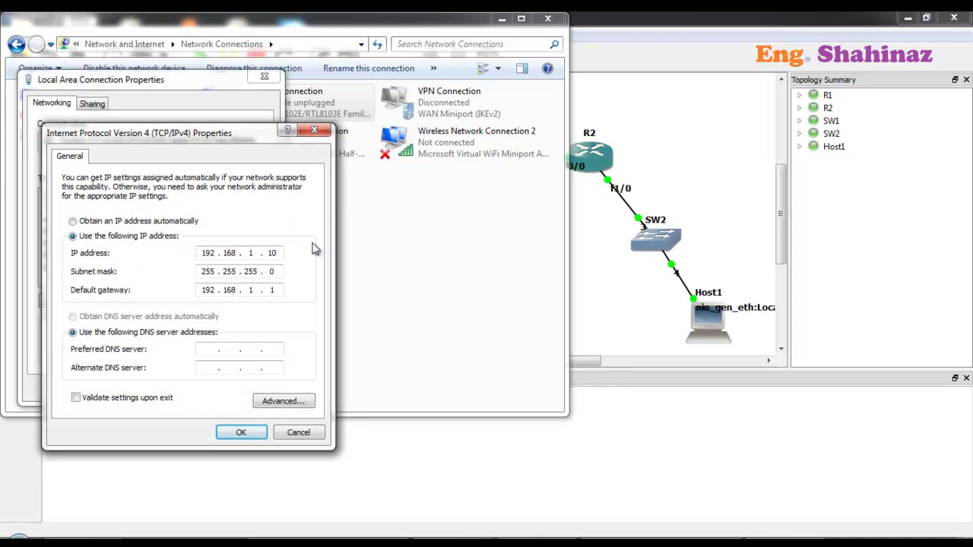
left_click(298, 432)
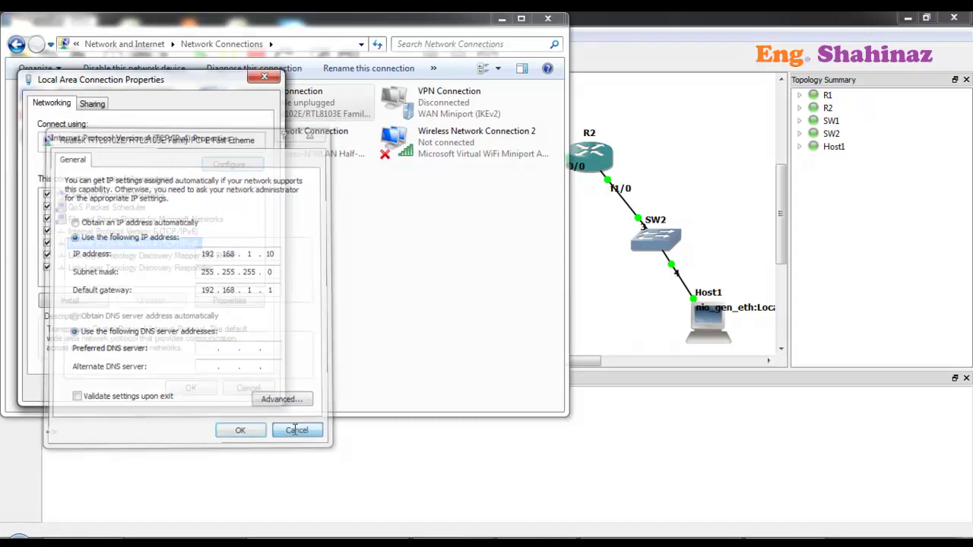
left_click(258, 390)
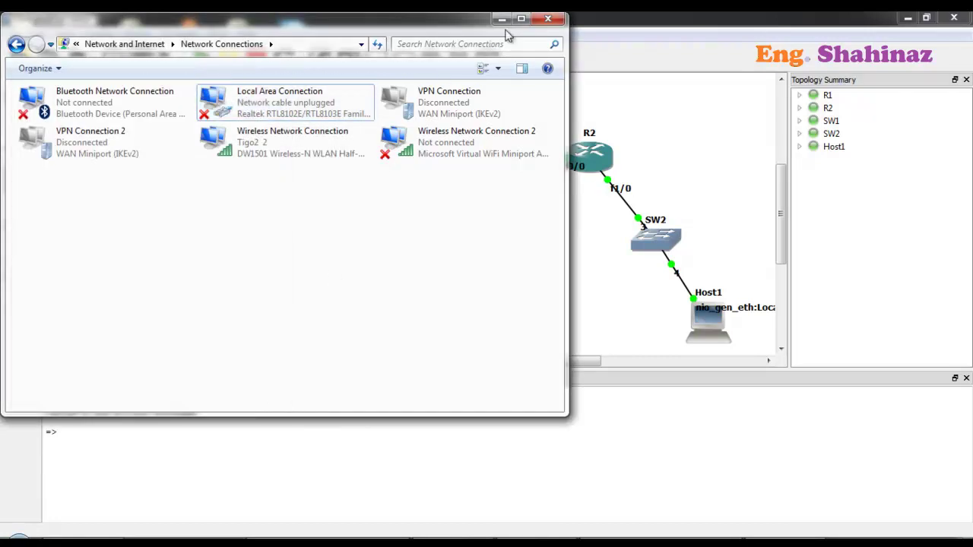
left_click(546, 20)
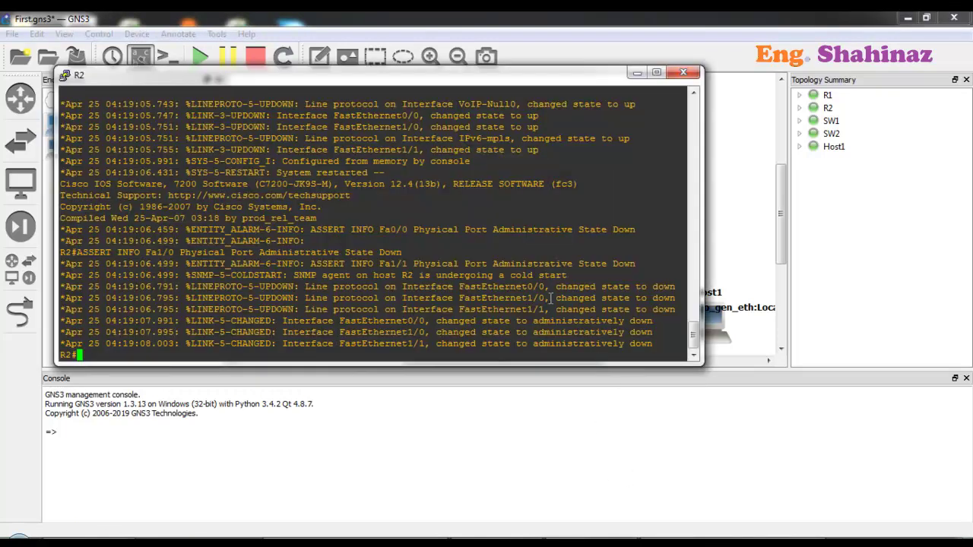
In the R2 console, enter configuration mode and enable interface fa 1/0 with no shut.
key("Return")
key("Return")
type("conf t")
key("Return")
type("int fa 1/0")
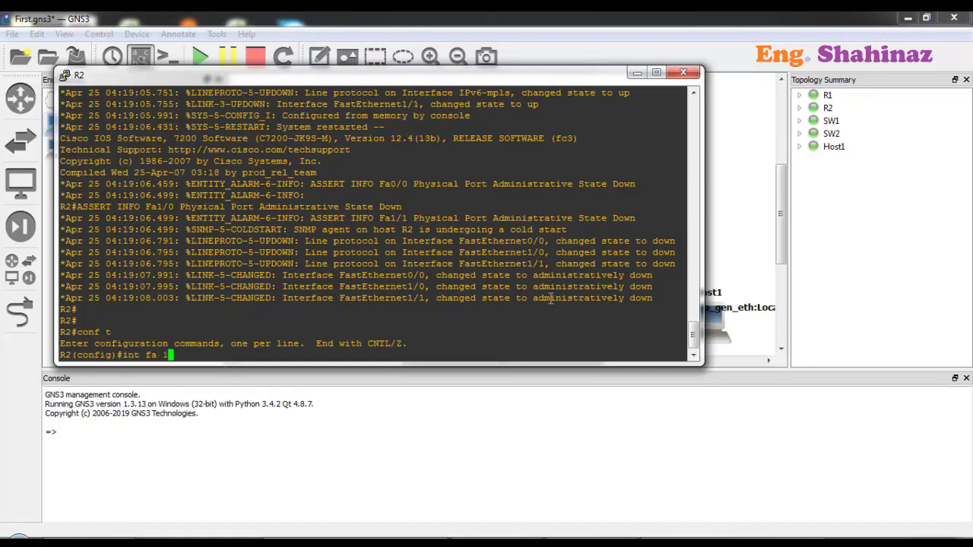
key("Return")
type("no shut")
key("Return")
Assign IP address 192.168.1.200 with mask 255.255.255.0 to R2's fa 1/0 interface.
type("ip add 19")
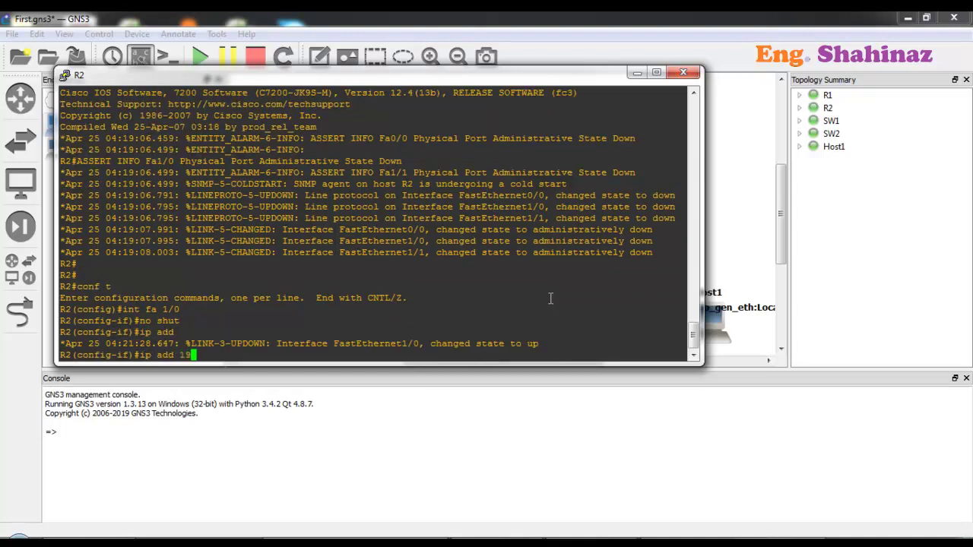
type("2.168.1.")
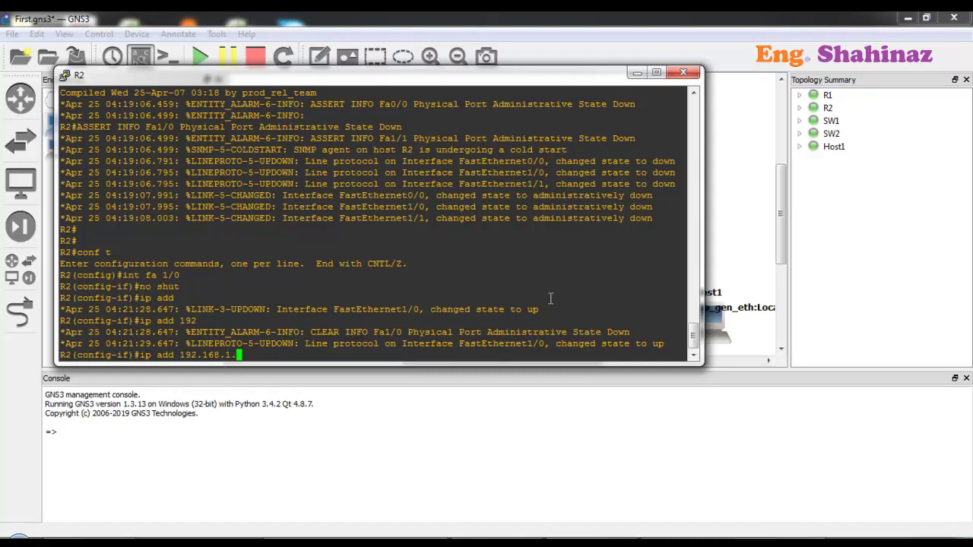
type("200 255.255.255.0")
key("Return")
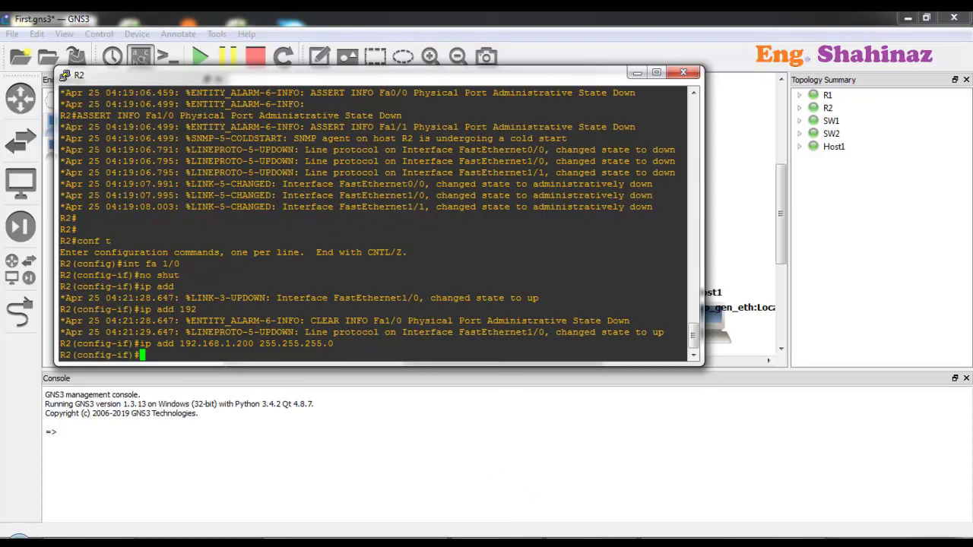
Reopen the Local Area Connection's TCP/IPv4 properties in Windows to check its IP address and default gateway.
left_click(870, 536)
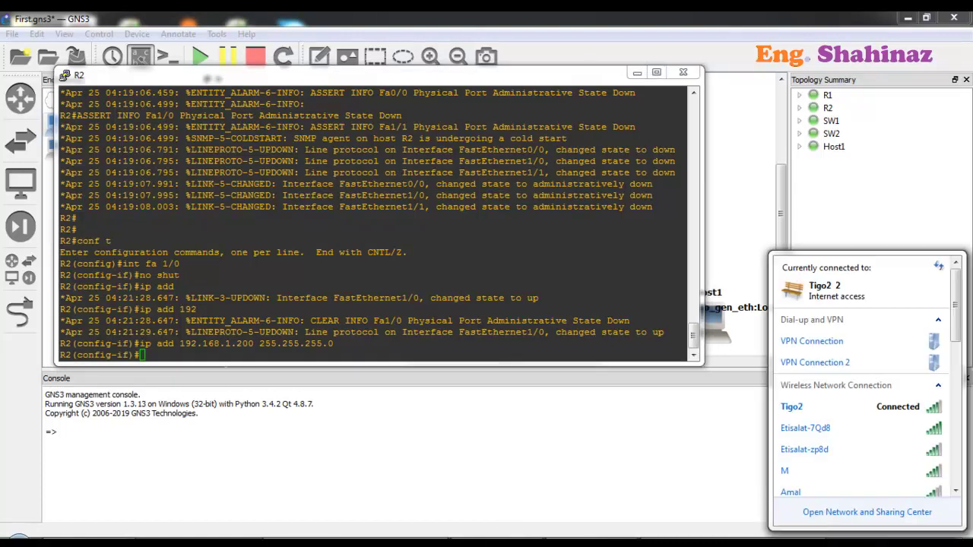
left_click(867, 513)
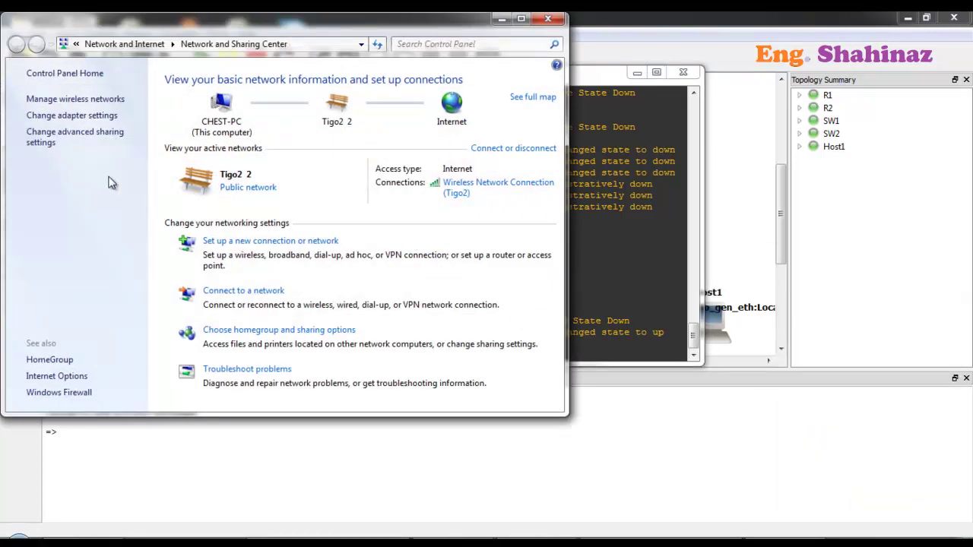
left_click(82, 115)
left_click(260, 113)
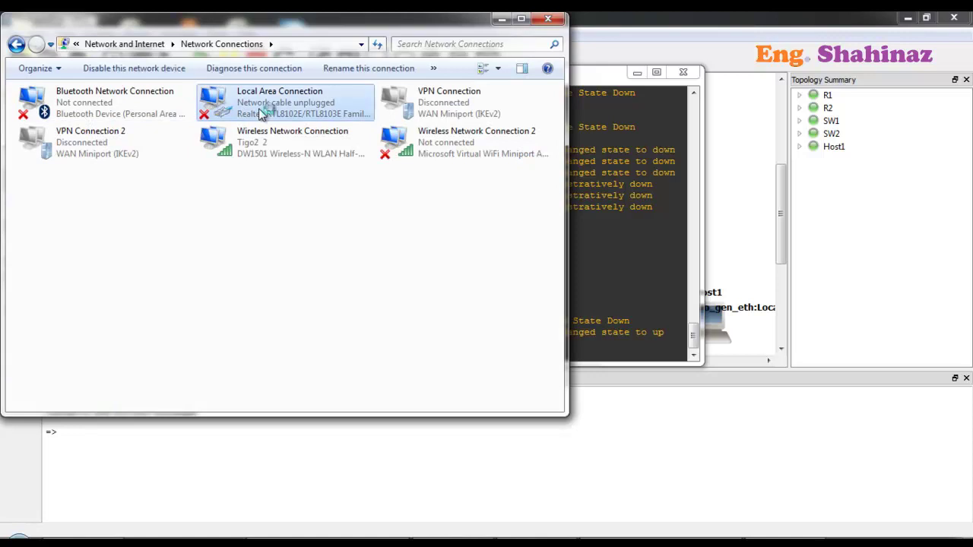
double_click(261, 113)
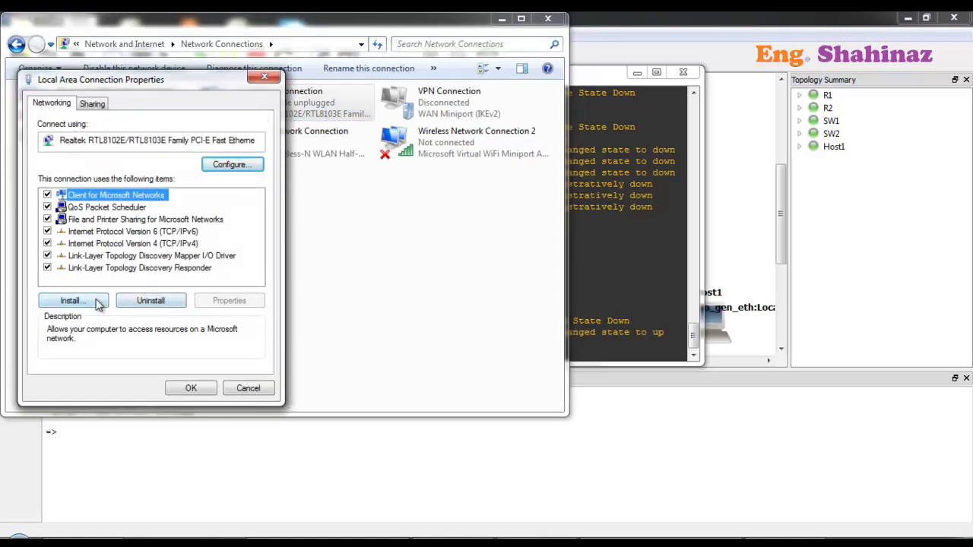
double_click(146, 244)
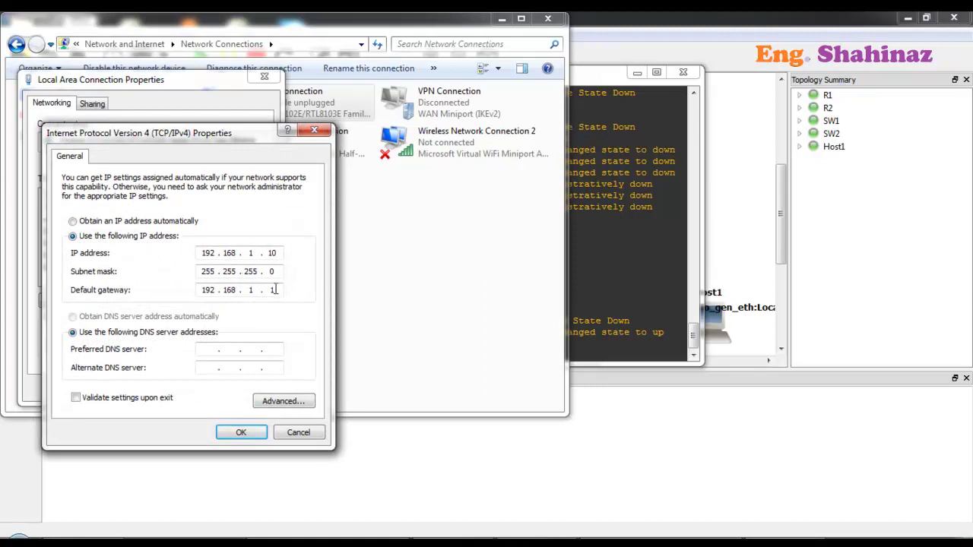
In the R2 console, leave configuration mode and ping the PC's Local Area Connection address 192.168.1.10.
left_click(623, 297)
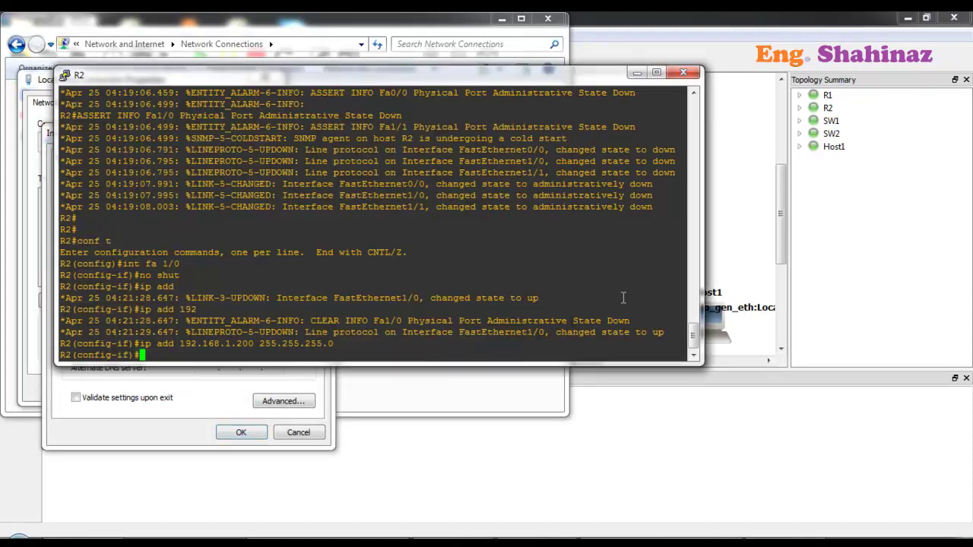
key("ctrl+z")
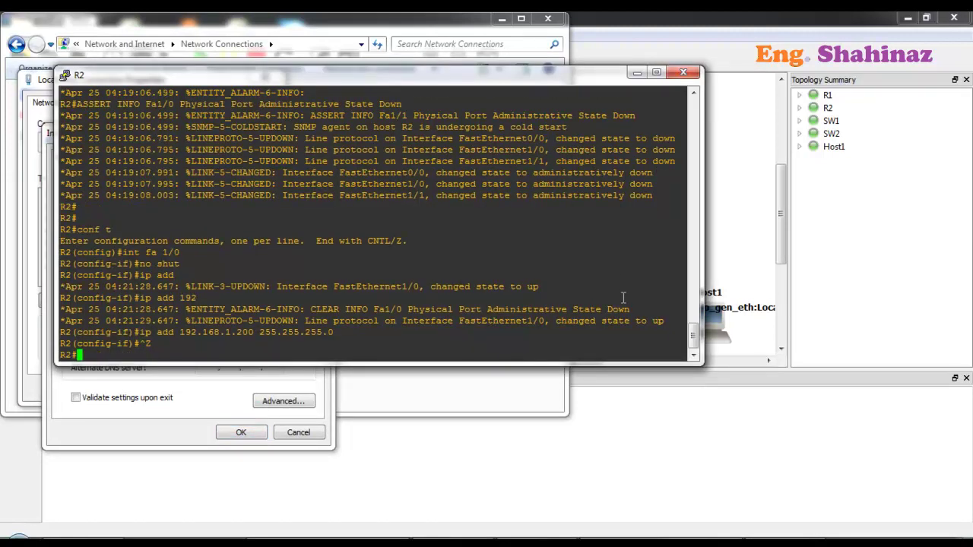
key("Return")
type("ping 192.168.1.10")
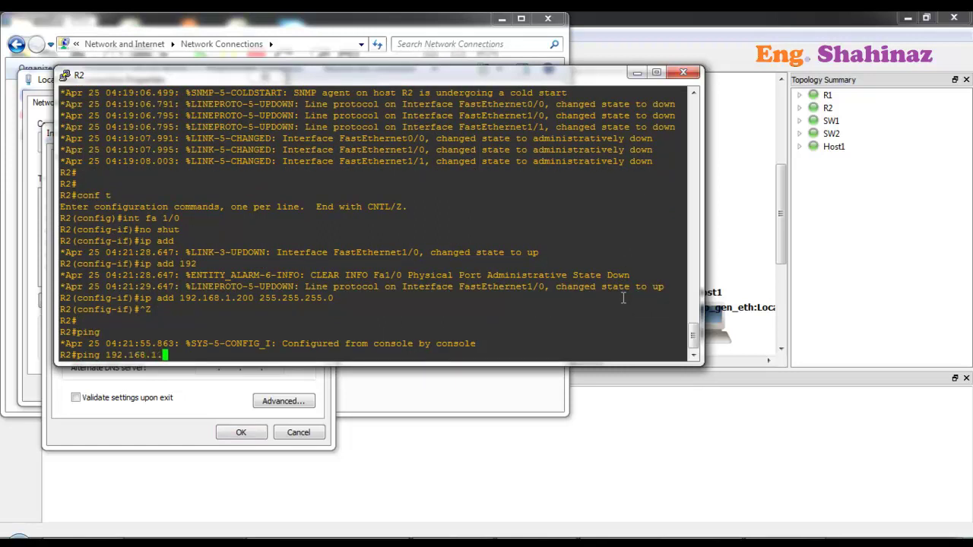
key("Return")
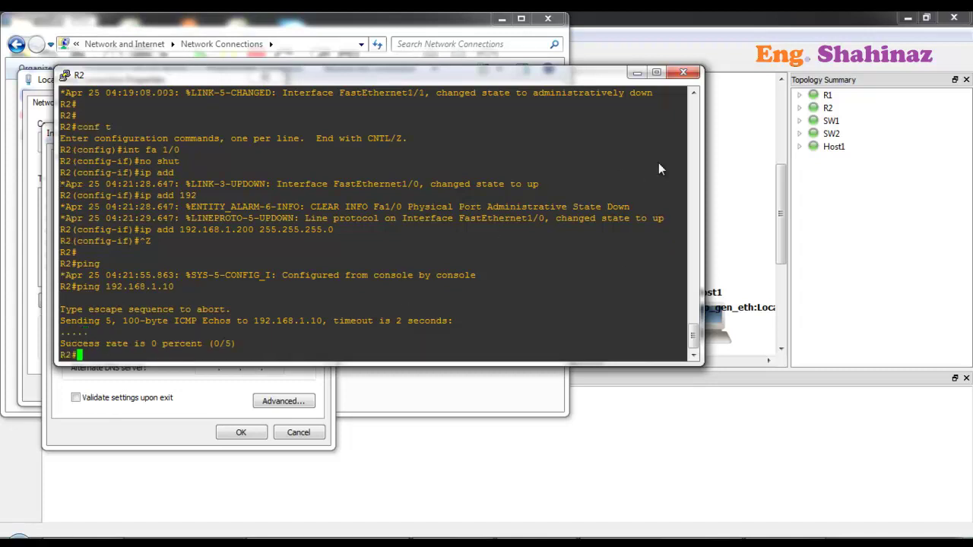
Delete Host1 from the GNS3 topology and place a new Host below SW2 in its place.
left_click(758, 140)
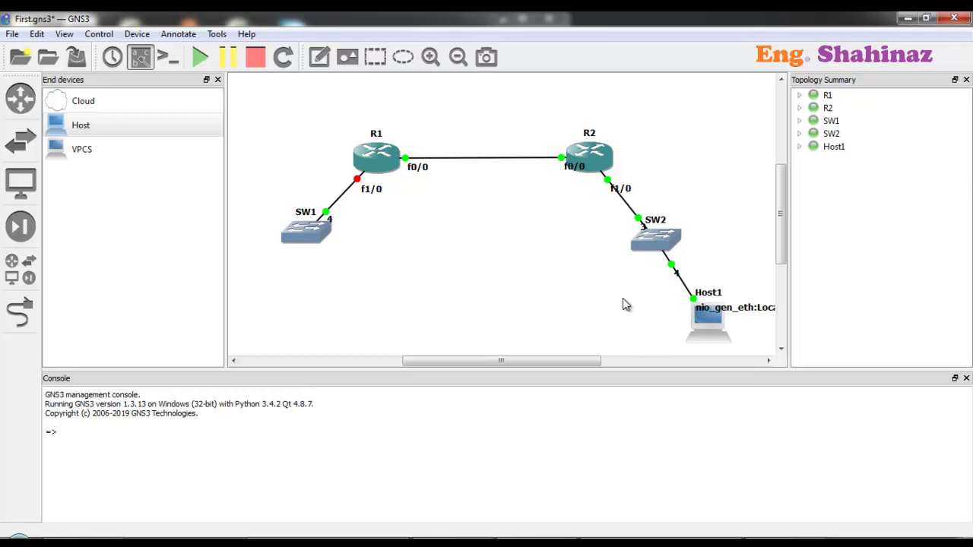
right_click(705, 323)
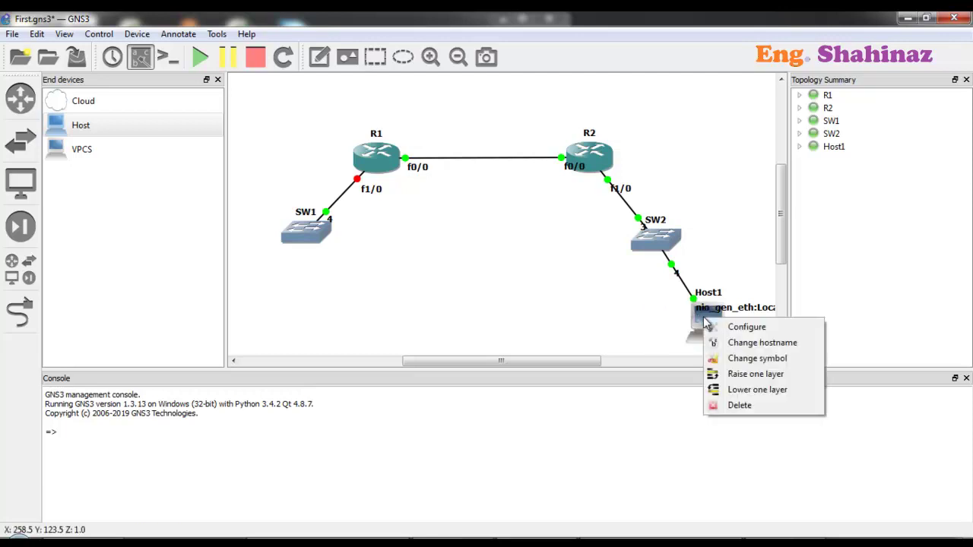
left_click(749, 407)
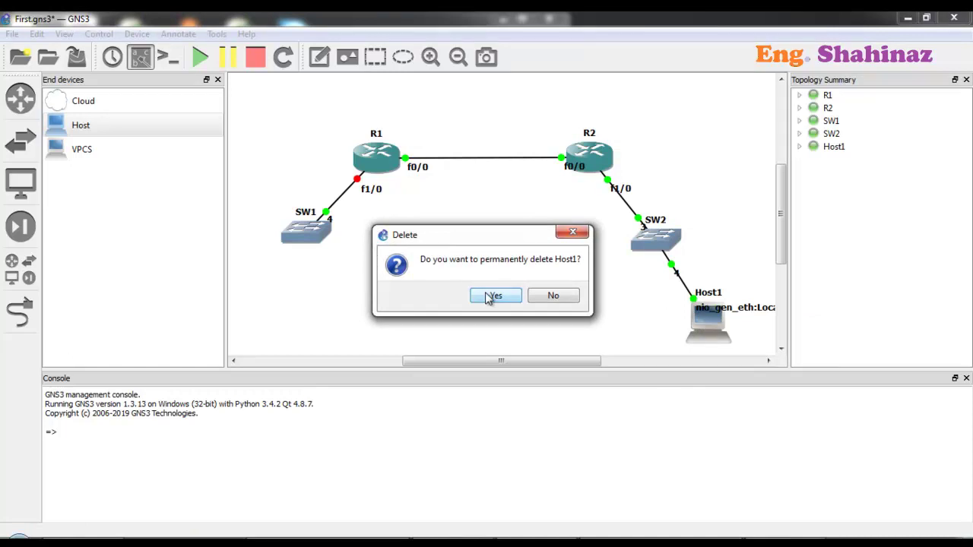
left_click(491, 297)
left_click_drag(84, 125, 718, 321)
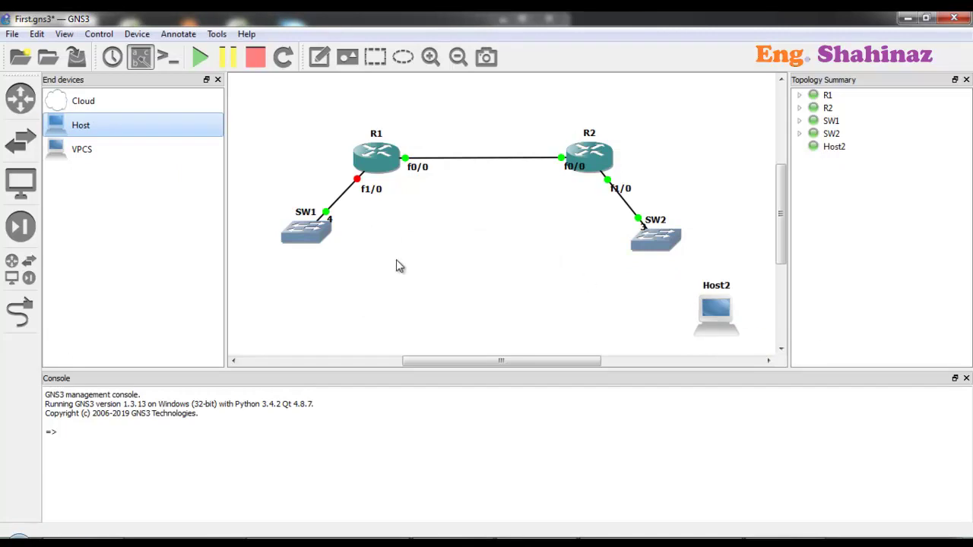
Start a link from Host2, then close the Local Area Connection properties in Windows without changes and go back to Network and Sharing Center.
left_click(21, 312)
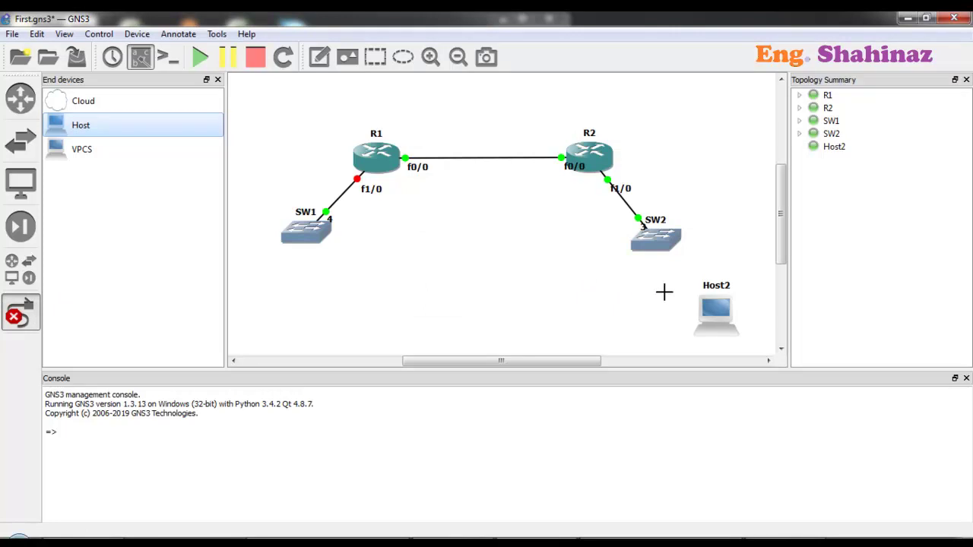
left_click(716, 308)
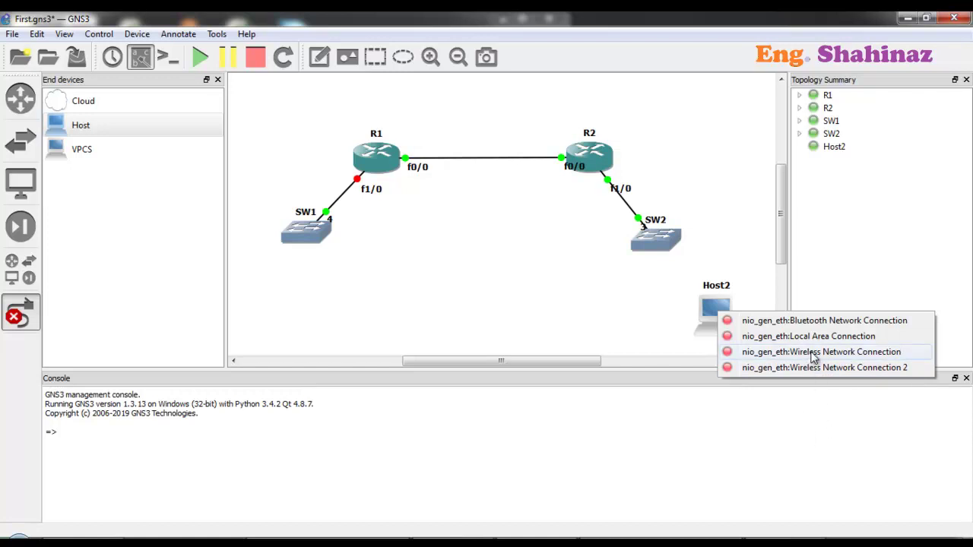
left_click(767, 532)
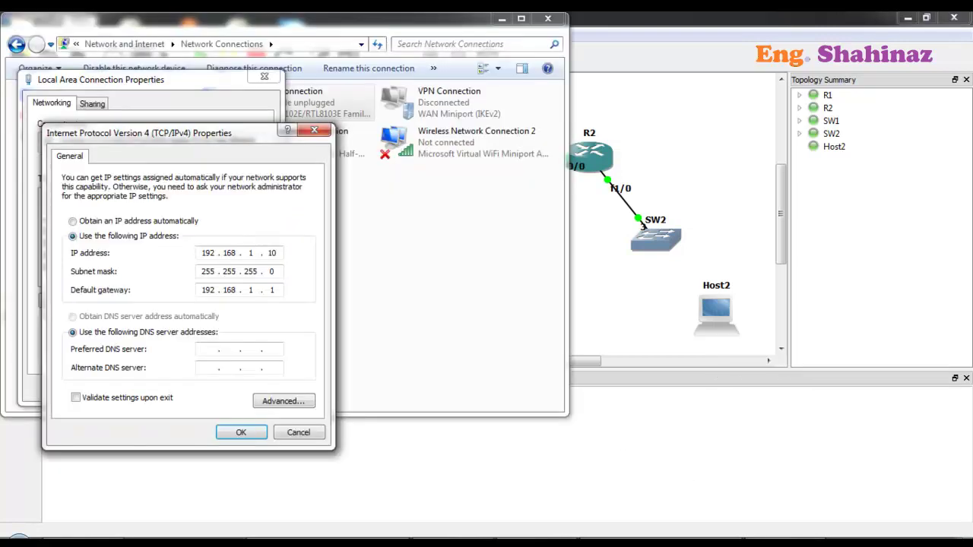
left_click(293, 431)
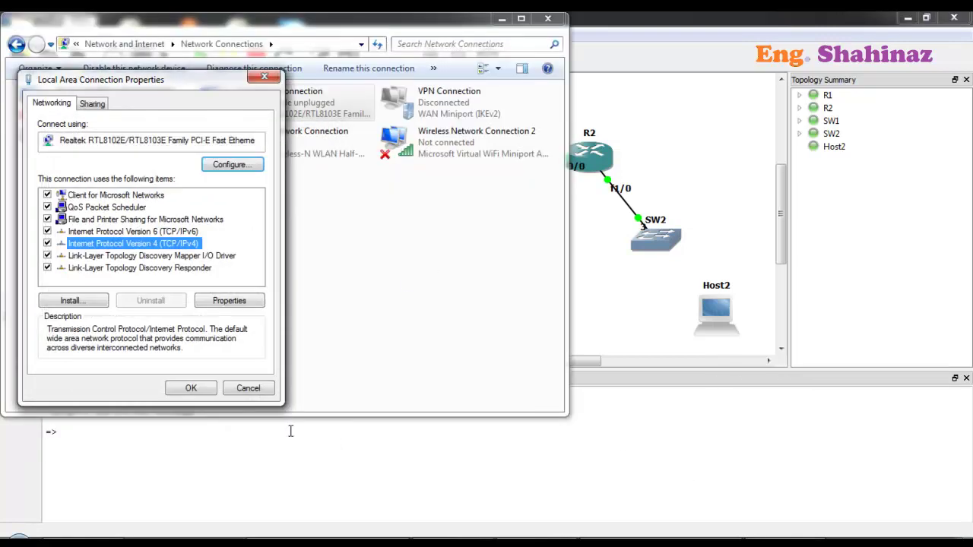
left_click(249, 388)
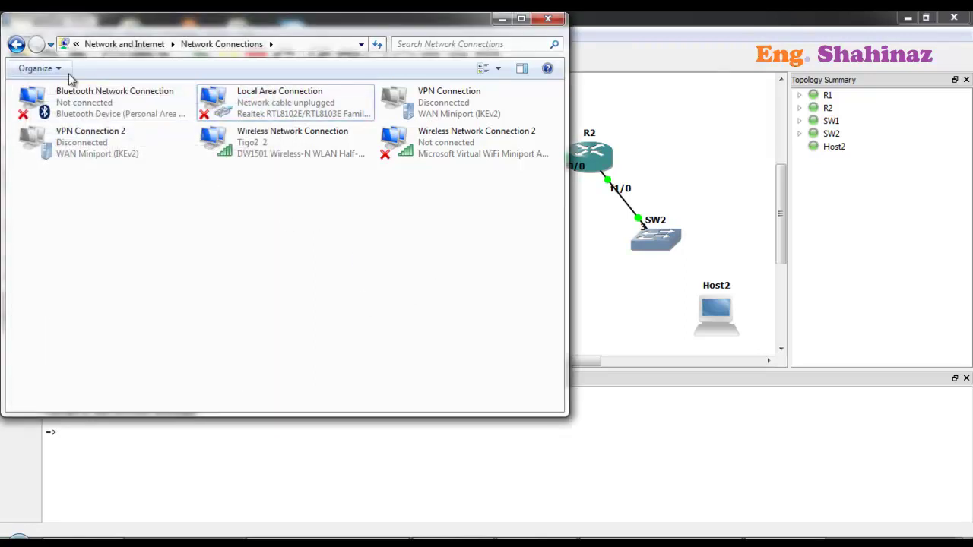
left_click(17, 44)
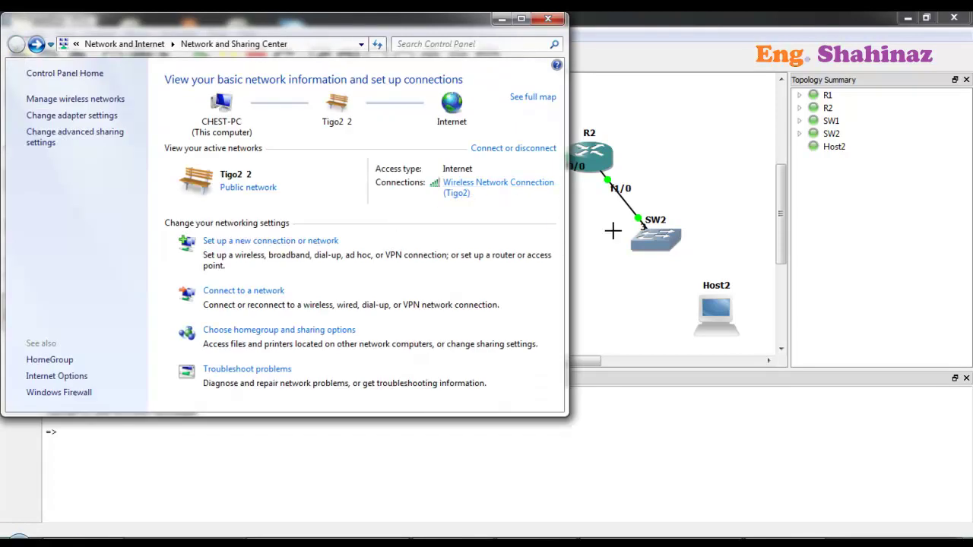
Link Host2's nio_gen_eth:Wireless Network Connection interface to port 5 of SW2 in GNS3.
left_click(726, 333)
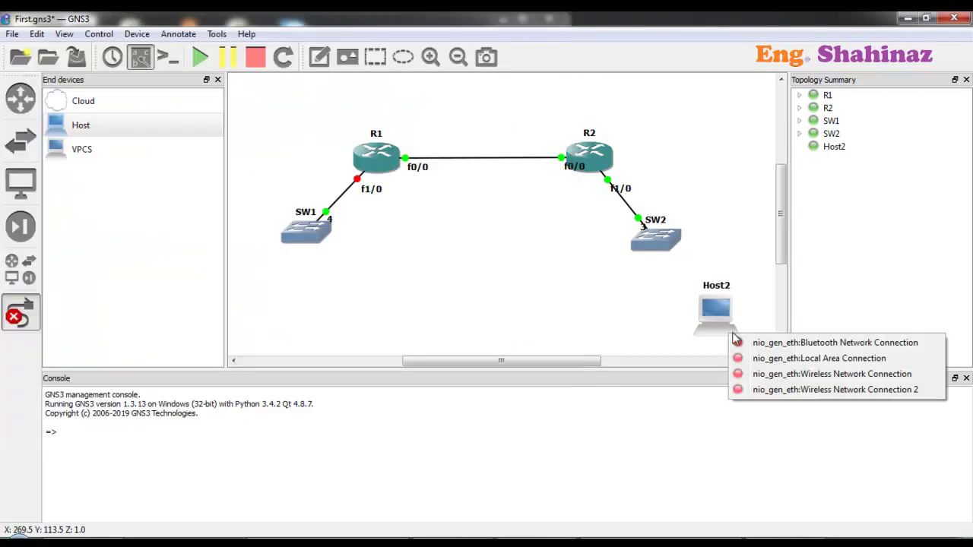
left_click(785, 374)
left_click(663, 245)
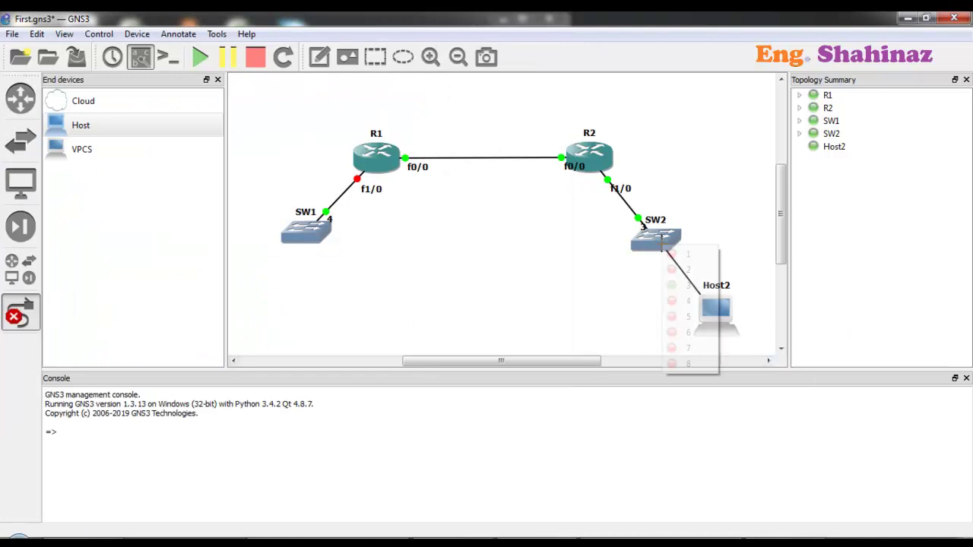
left_click(689, 317)
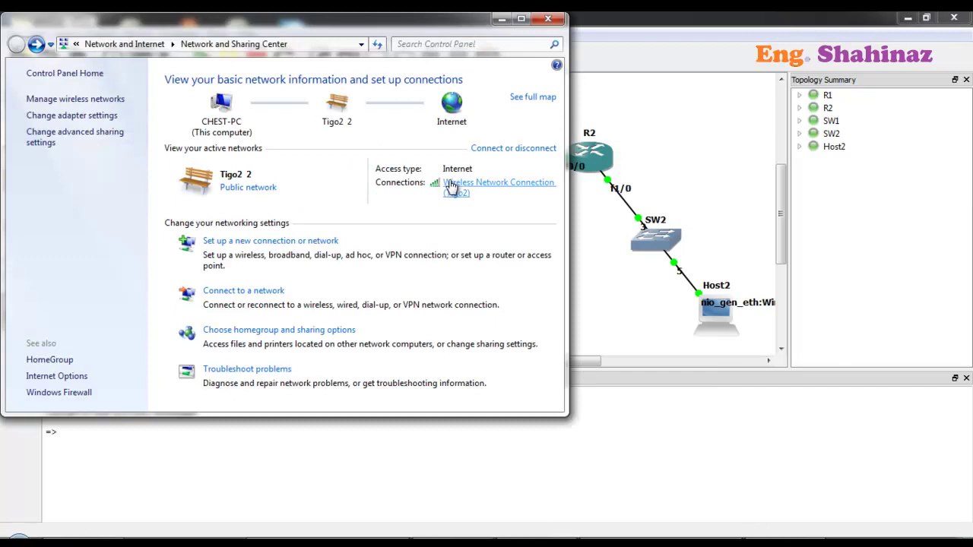
Look up the Wireless Network Connection's IPv4 address in its Windows details and ping 192.168.1.4 from the R2 console.
left_click(451, 187)
left_click(416, 296)
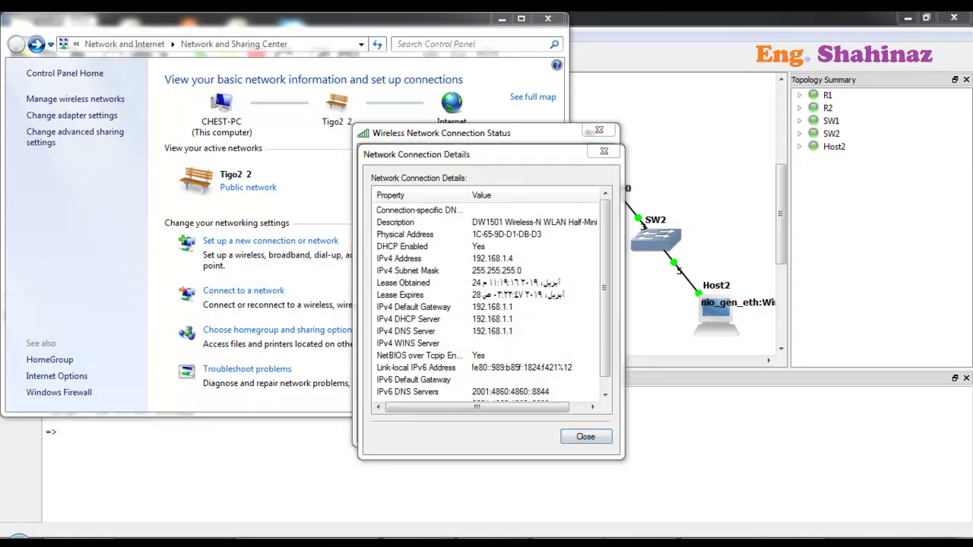
key("alt+Tab")
key("Up")
key("BackSpace")
key("BackSpace")
type("4")
key("Return")
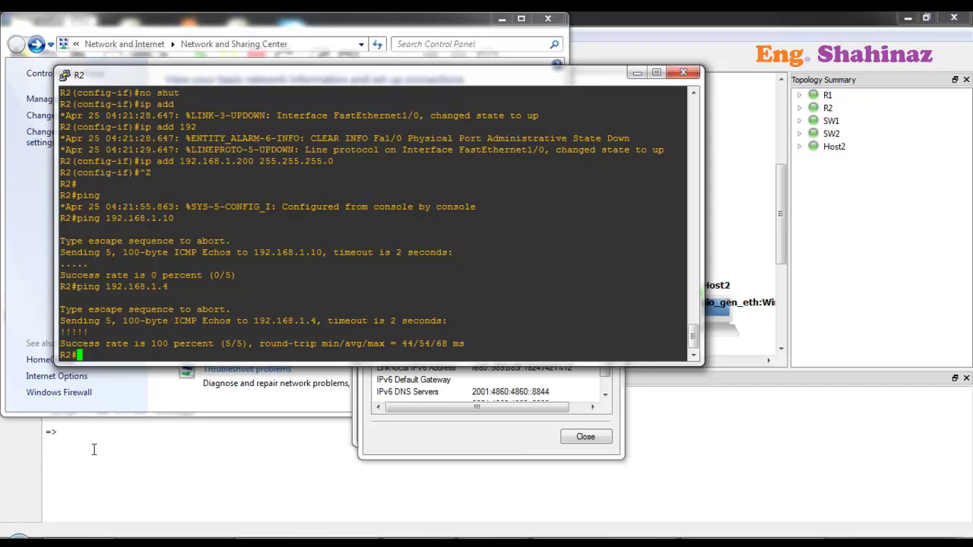
Open a Windows command prompt and ping R2's address 192.168.1.200 from the PC.
left_click(689, 22)
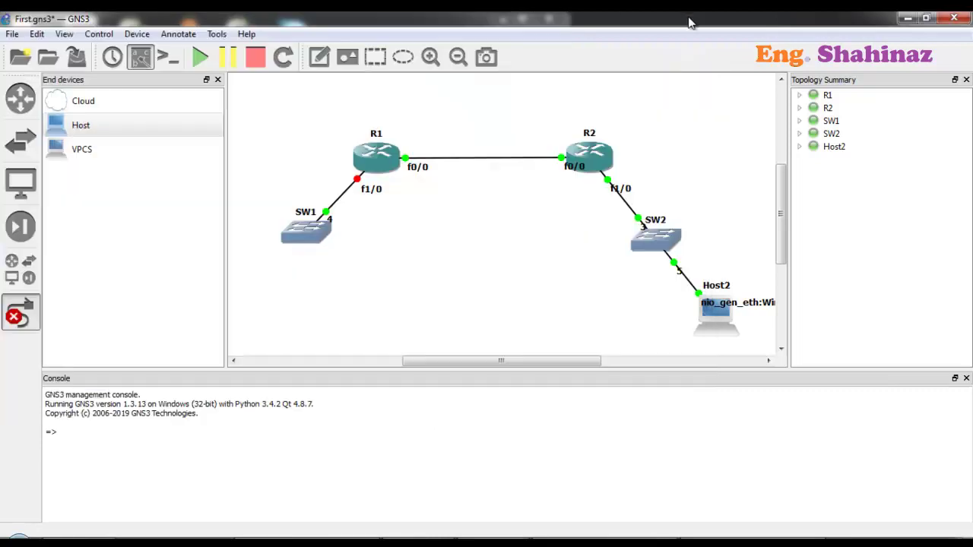
key("super+r")
key("Return")
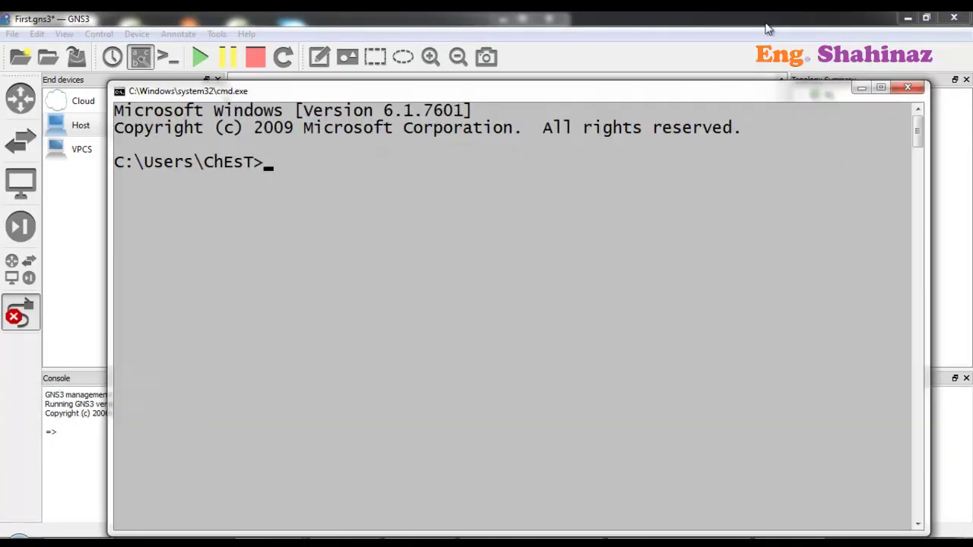
left_click_drag(726, 91, 698, 74)
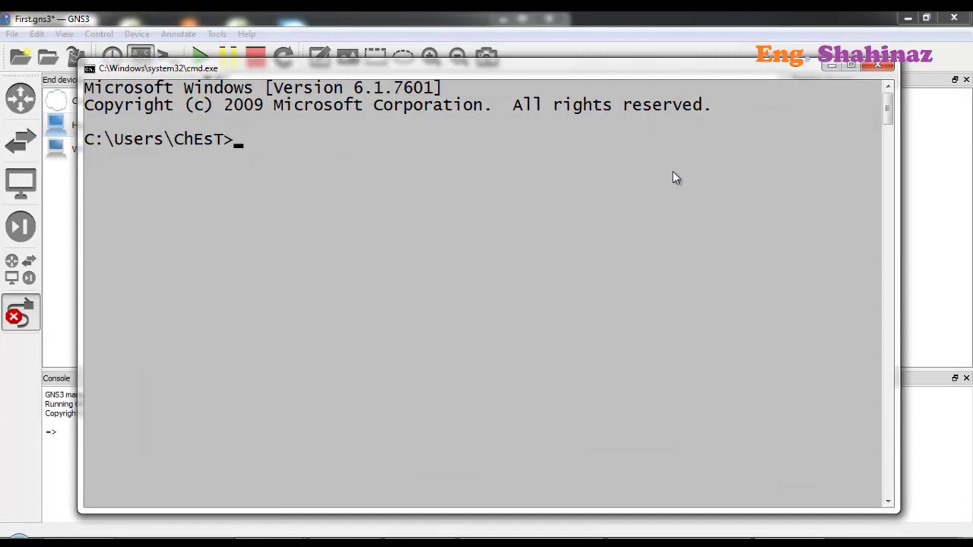
type("ping 192.168.1")
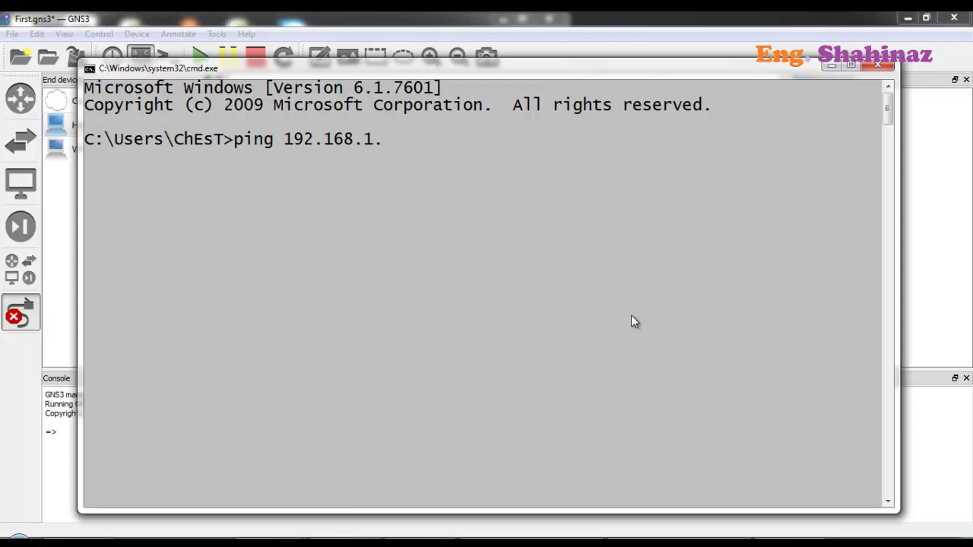
type(".200")
key("Return")
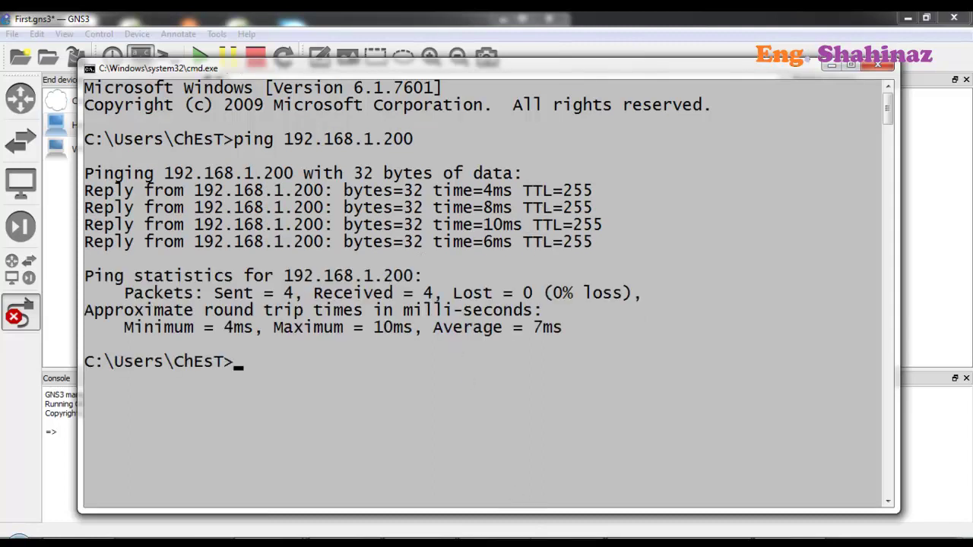
In the R2 console, enter configuration mode and set no login on line vty 0 4.
key("alt+Tab")
type("conf t")
type("li")
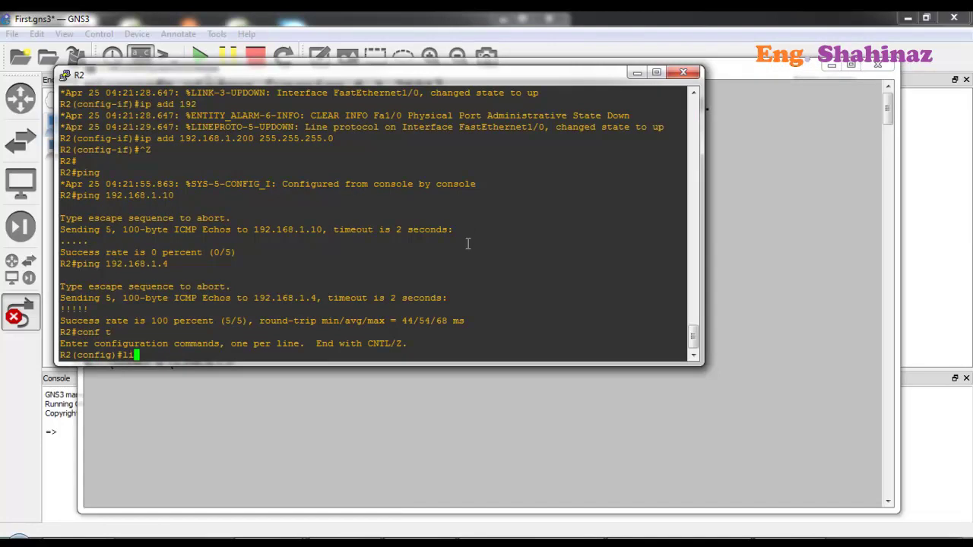
type("ne vty 0 4")
key("Return")
type("no logi")
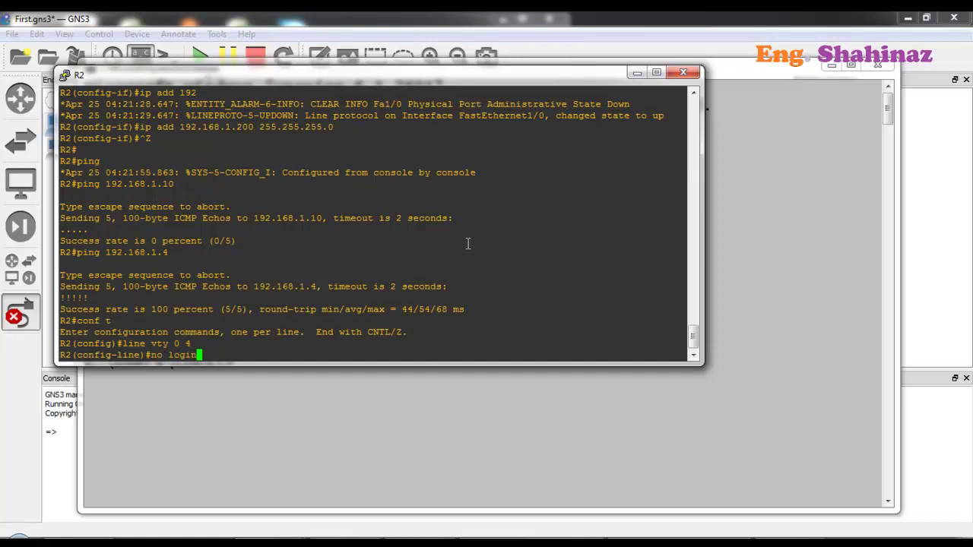
type("n")
key("Return")
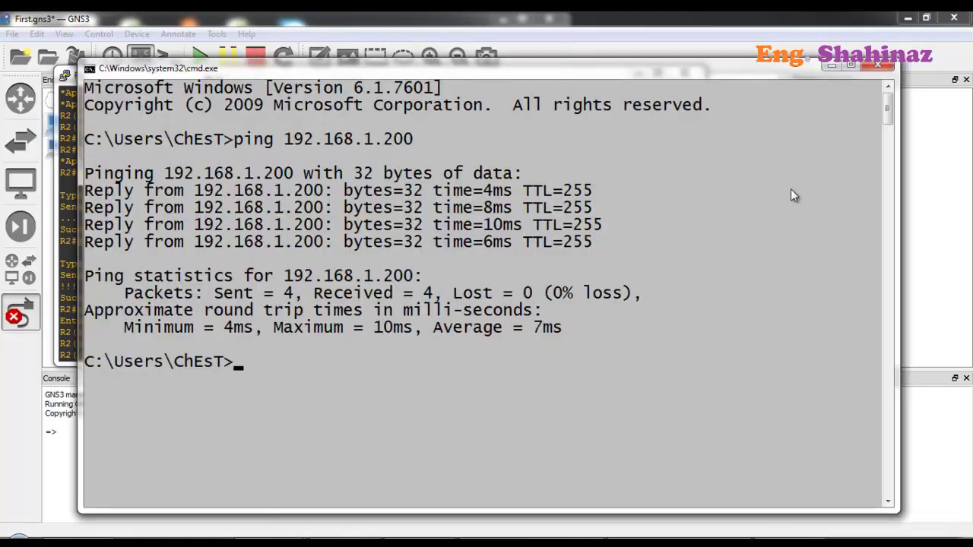
Try to telnet to 192.168.1.200 from the Windows command prompt, and close the prompt.
type("telnet 192.1")
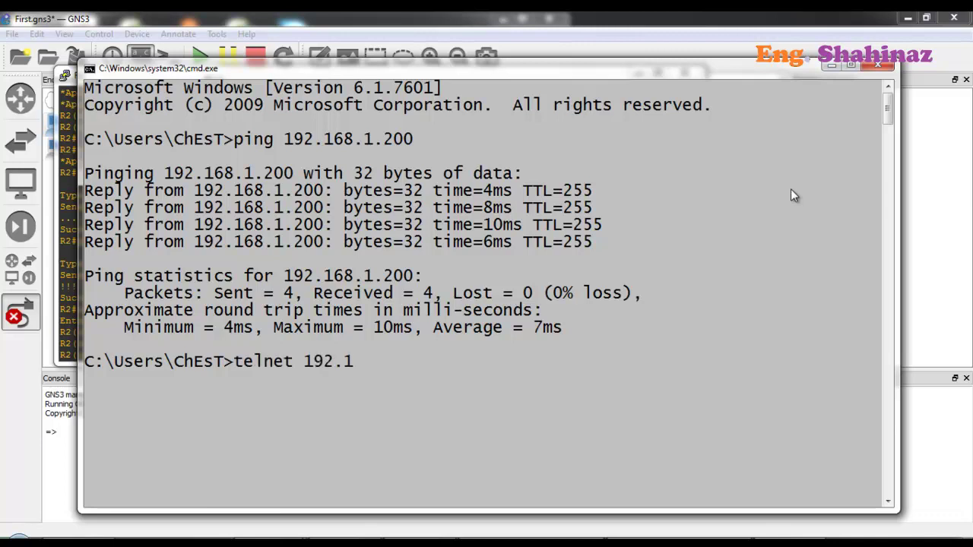
type("68.1.200")
key("Return")
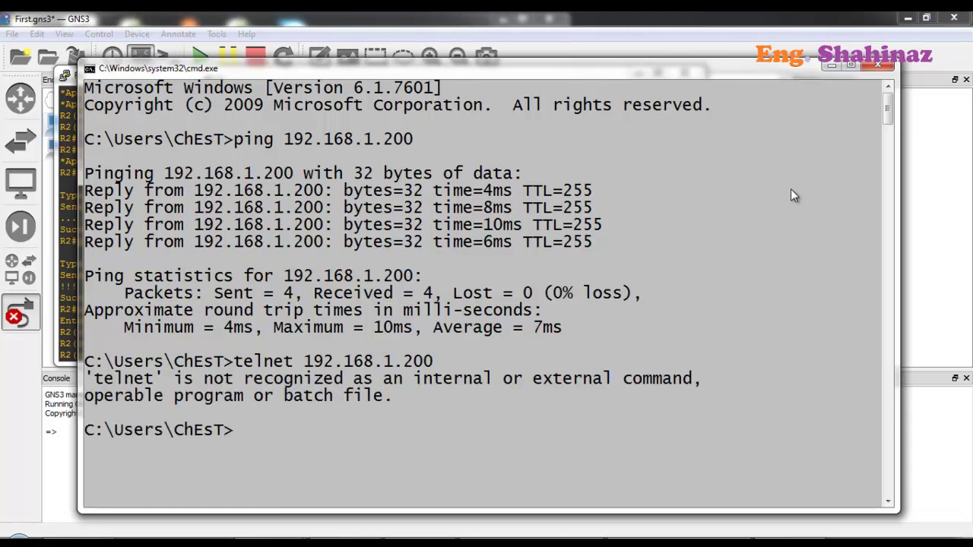
left_click(874, 67)
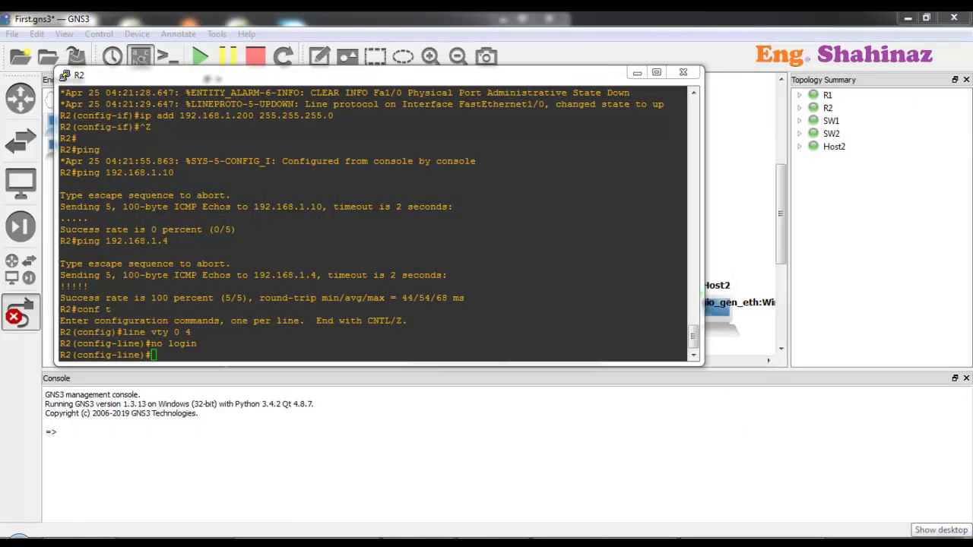
Open Tera Term from the desktop and connect to host 192.168.1.200 using the Telnet service.
left_click(969, 542)
double_click(449, 106)
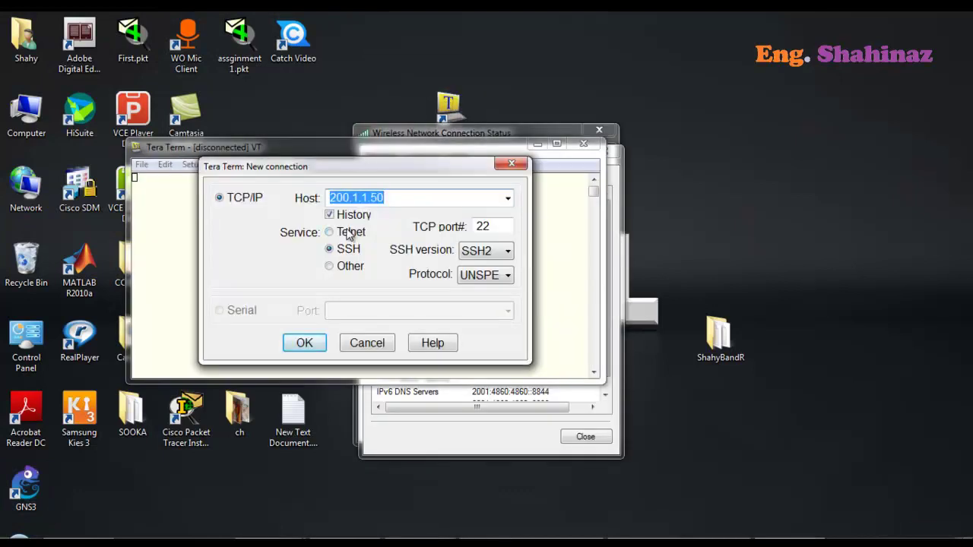
left_click(347, 232)
left_click(403, 193)
double_click(403, 193)
type("192.16")
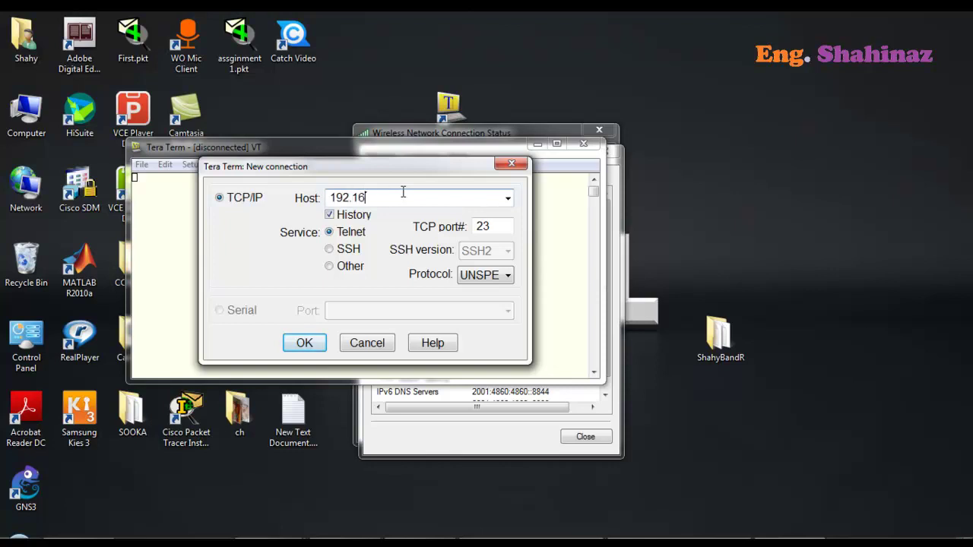
type("8.1.200")
left_click(305, 346)
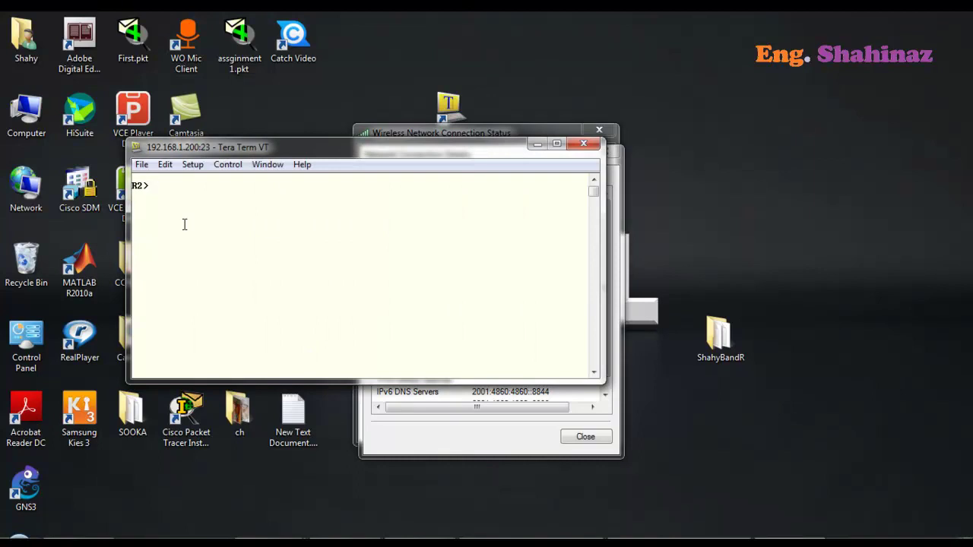
left_click(163, 190)
Switch to GNS3, leave link-drawing mode, and save the First.gns3 project.
key("alt+Tab")
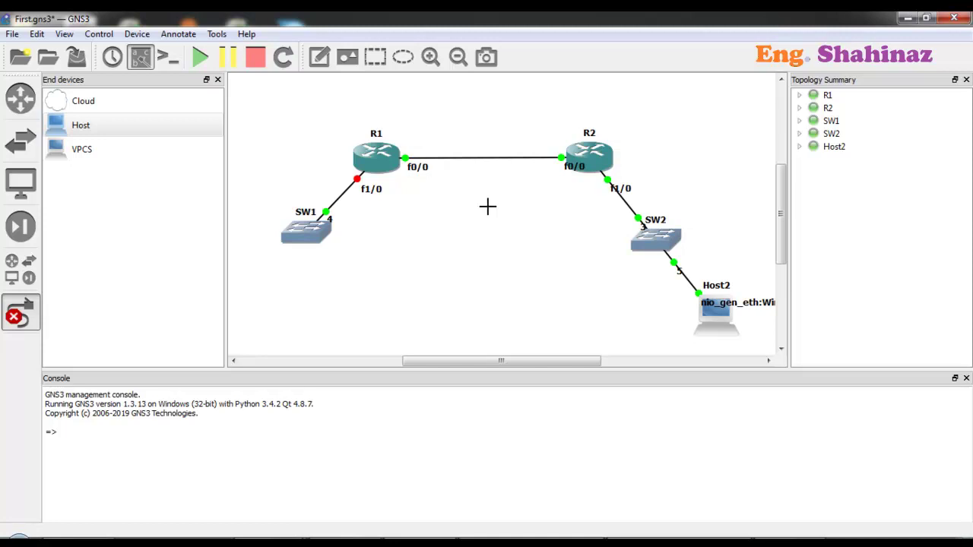
left_click(21, 314)
left_click(13, 34)
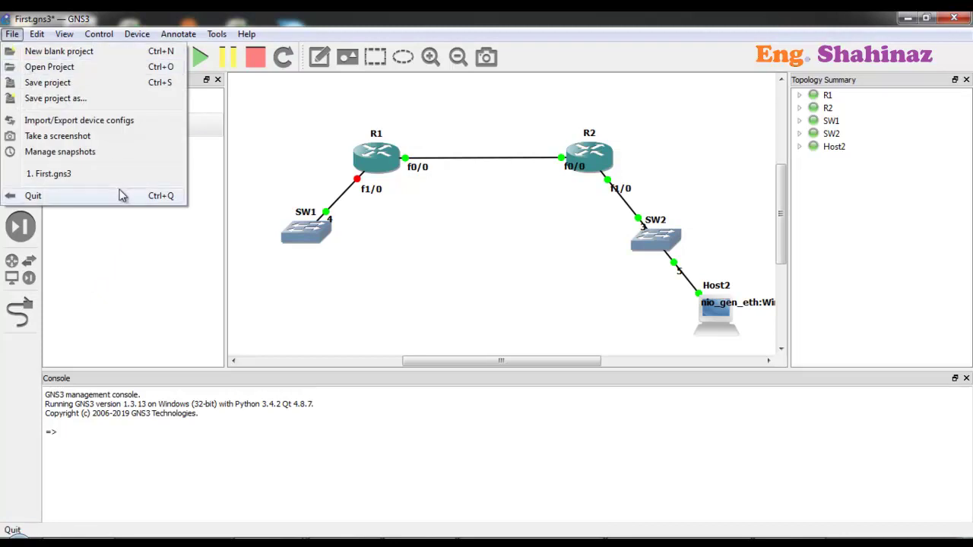
left_click(92, 83)
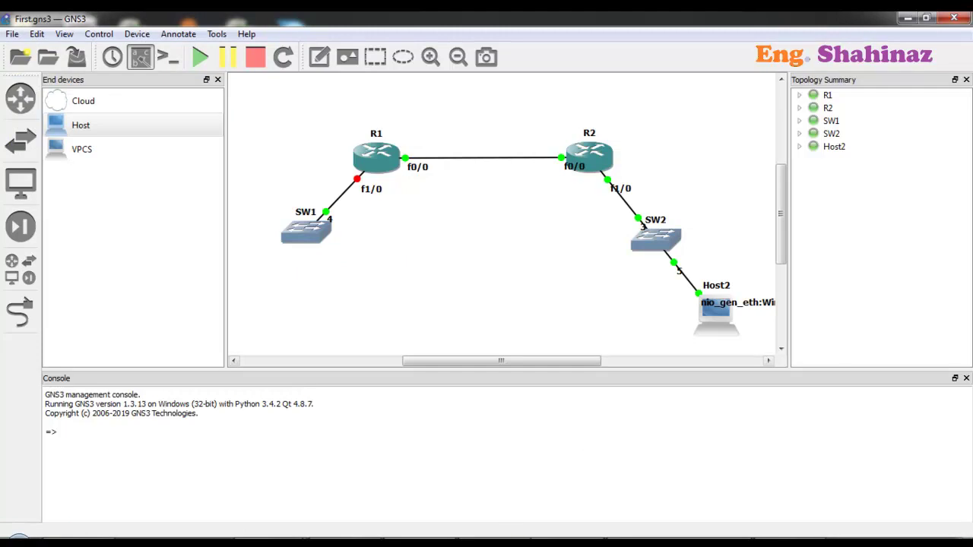
In the R1 console, copy the running configuration to the default startup-config with do cop ru st.
left_click(509, 541)
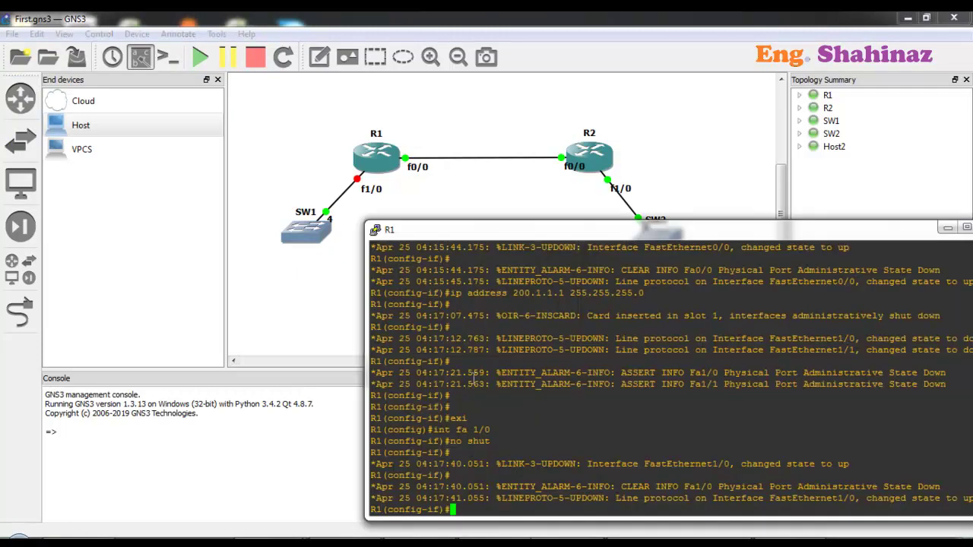
type("do cop ru st")
key("Return")
key("Return")
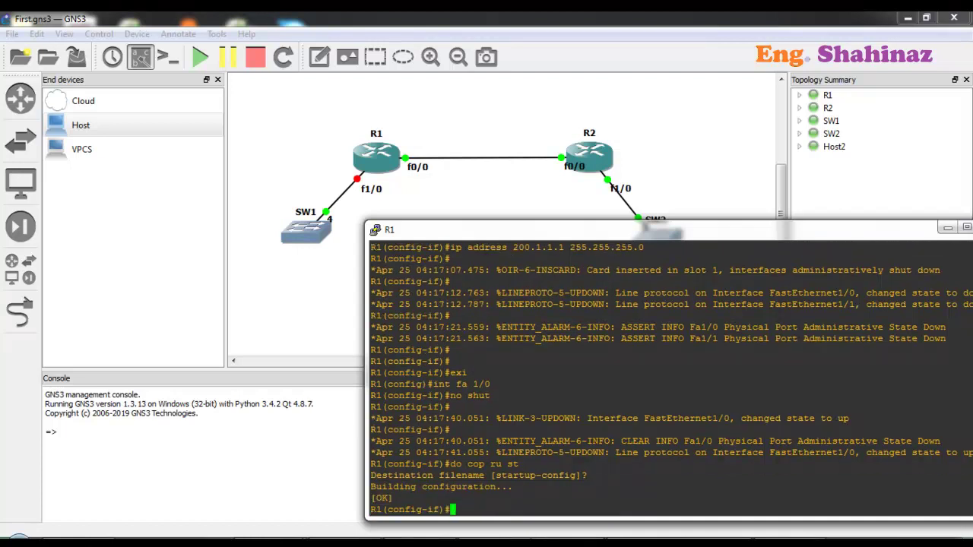
In the R2 console, save the running configuration to startup-config with do cop ru st, accepting the default filename.
key("alt+Tab")
type("do cop ru st")
key("Return")
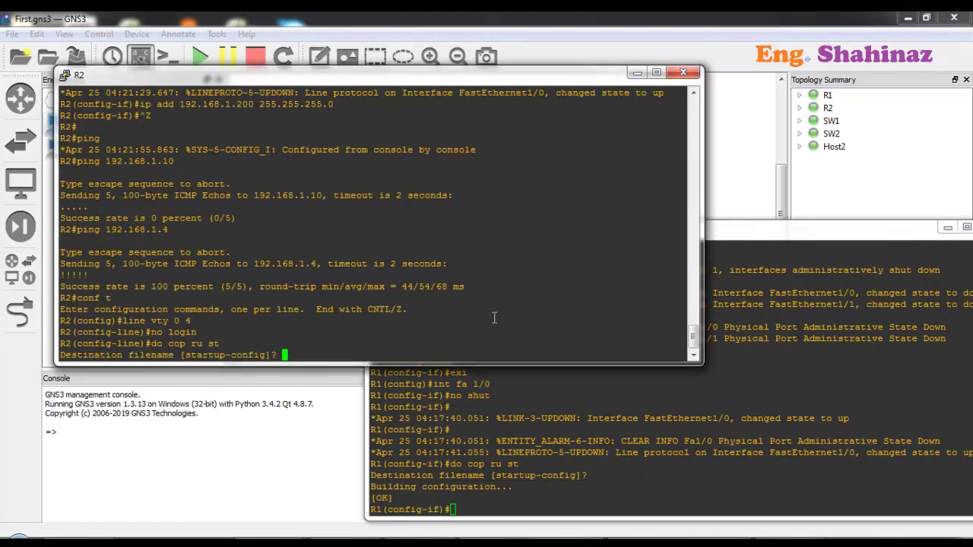
key("Return")
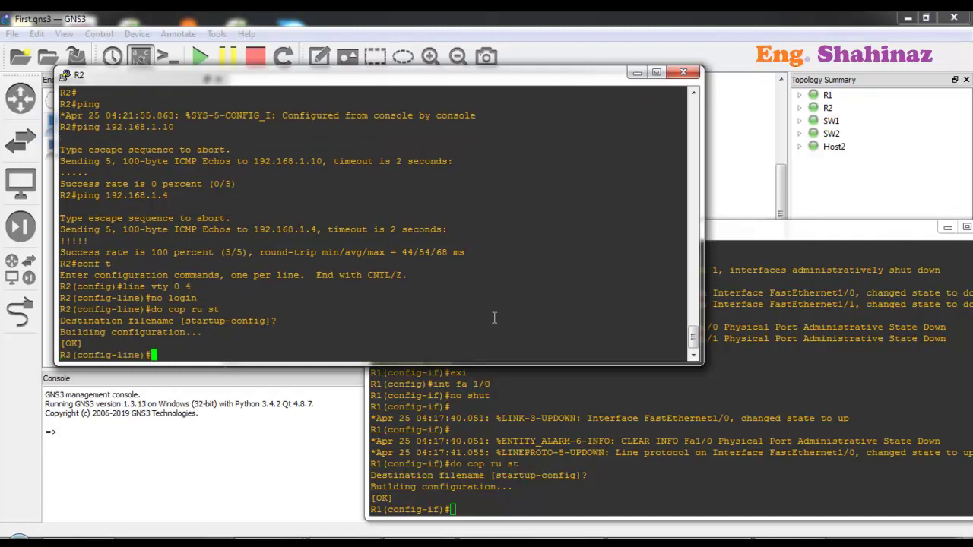
Return to the GNS3 topology and save the project again with both routers' stored configurations.
left_click(770, 179)
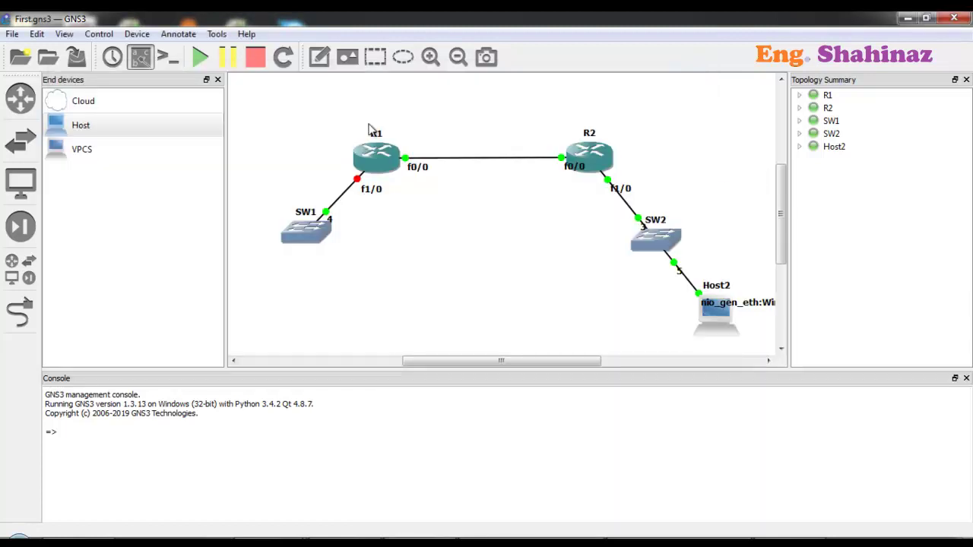
left_click(12, 34)
left_click(47, 84)
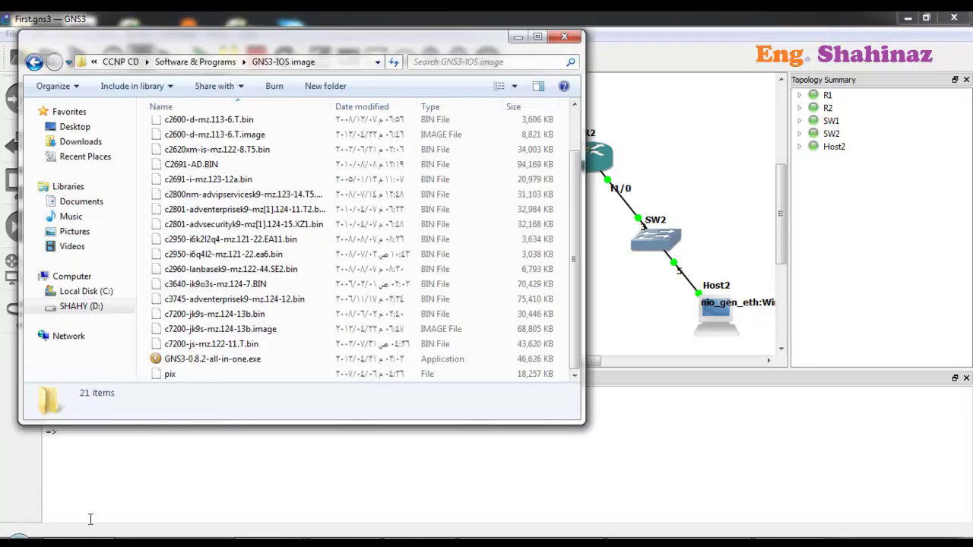
In Windows Explorer, browse from drive C: through Users and the user's profile folder to GNS3\Projects, and locate the First project folder.
left_click(83, 291)
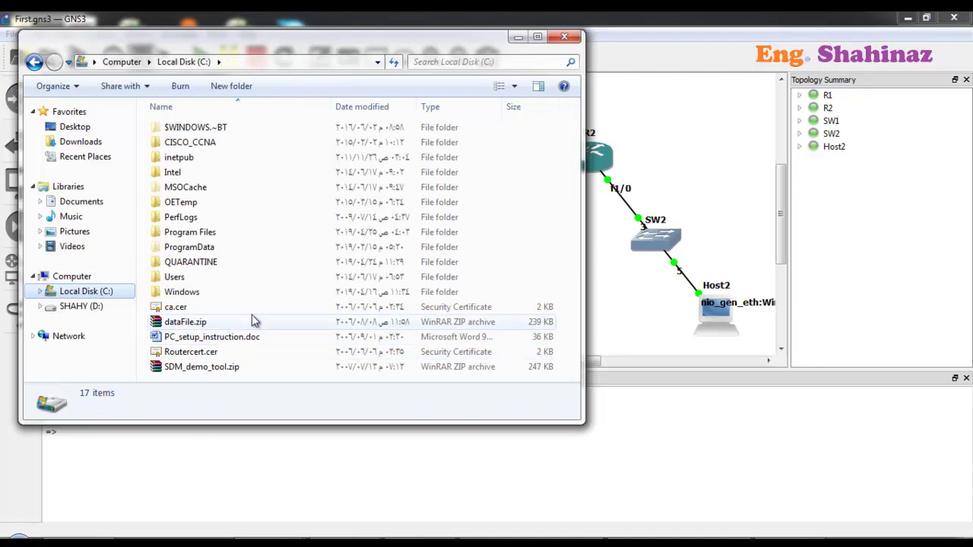
double_click(221, 278)
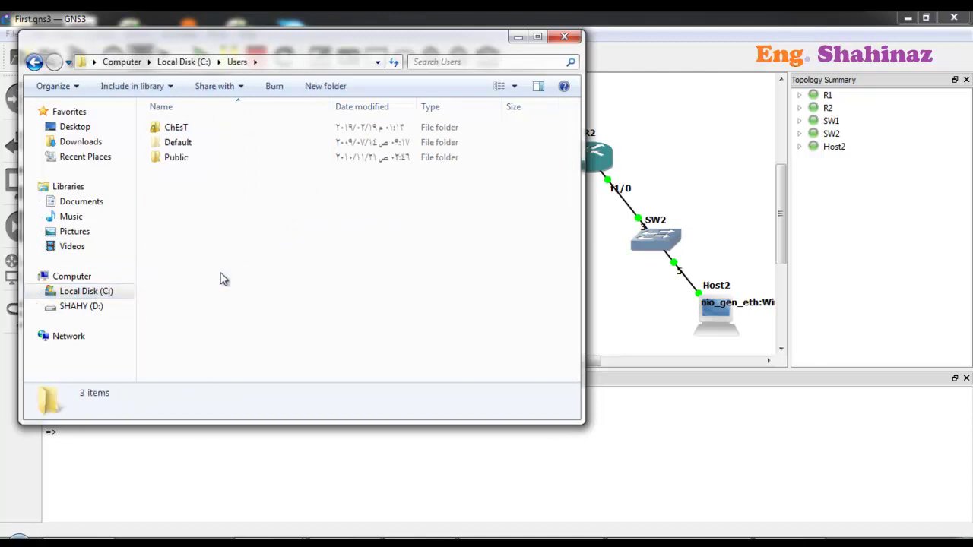
double_click(189, 129)
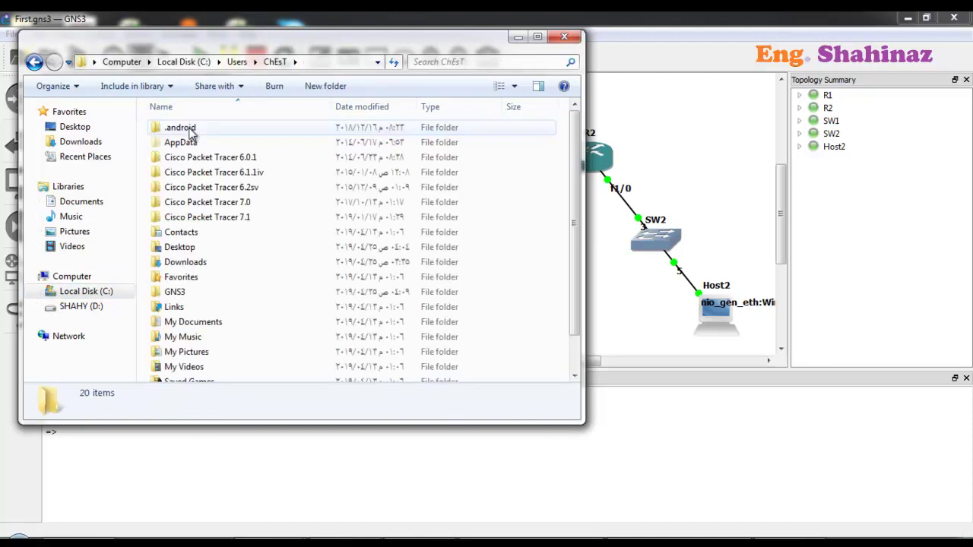
double_click(176, 294)
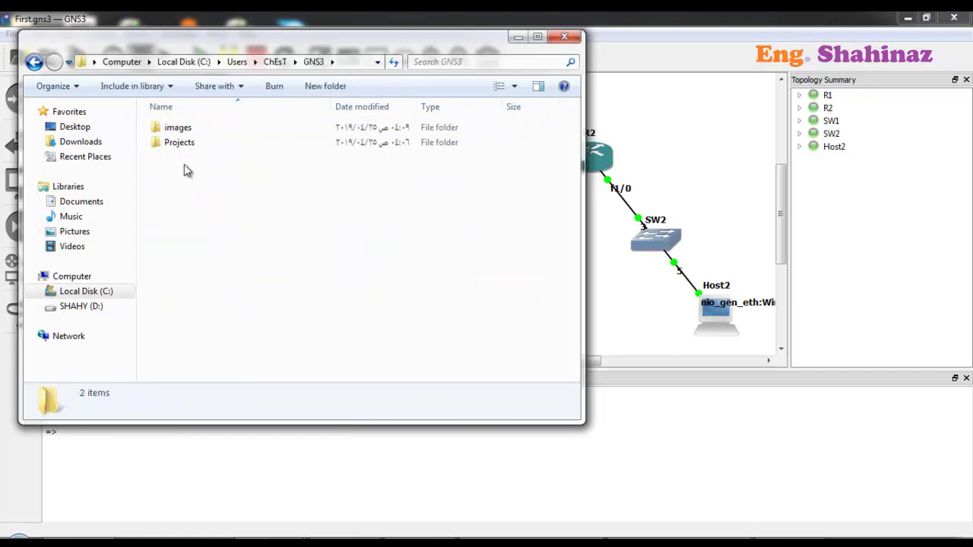
double_click(181, 144)
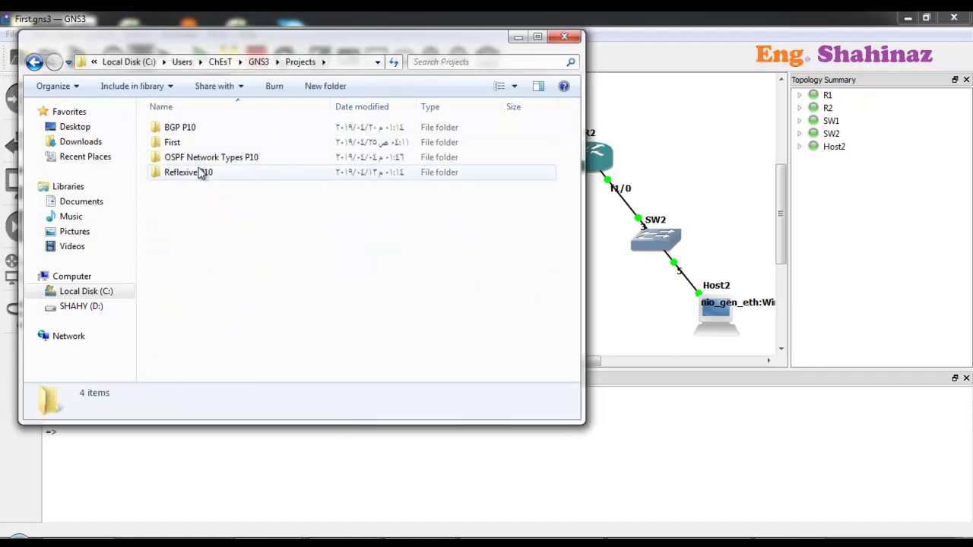
mouse_move(181, 146)
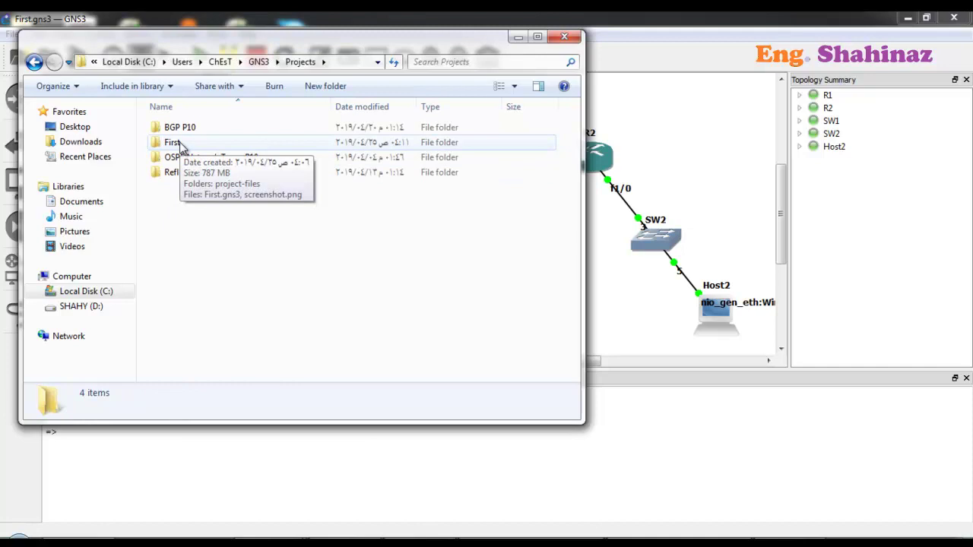